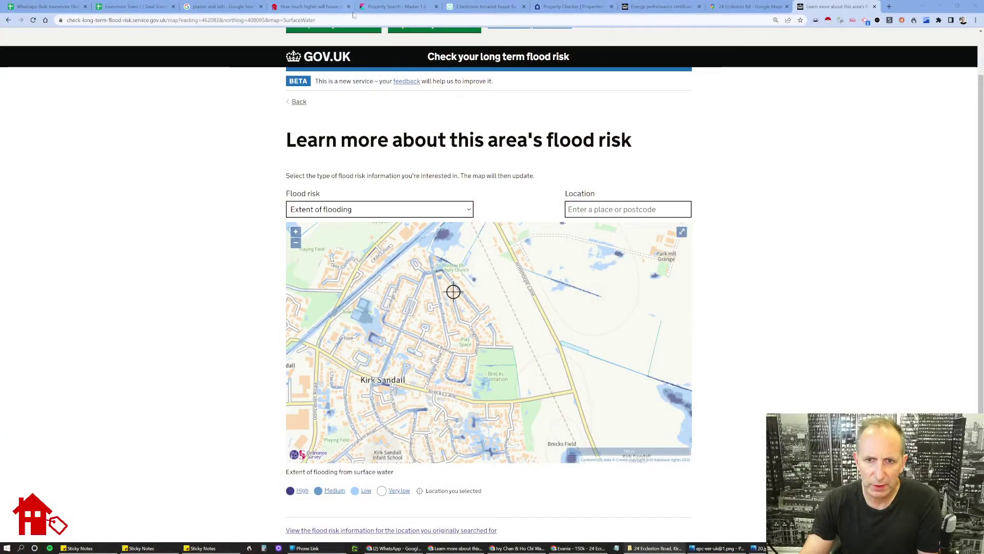
Step: Open the Eccleston Road listing's photo gallery, then return to the front exterior photo
{"action": "left_click", "coordinate": [486, 6]}
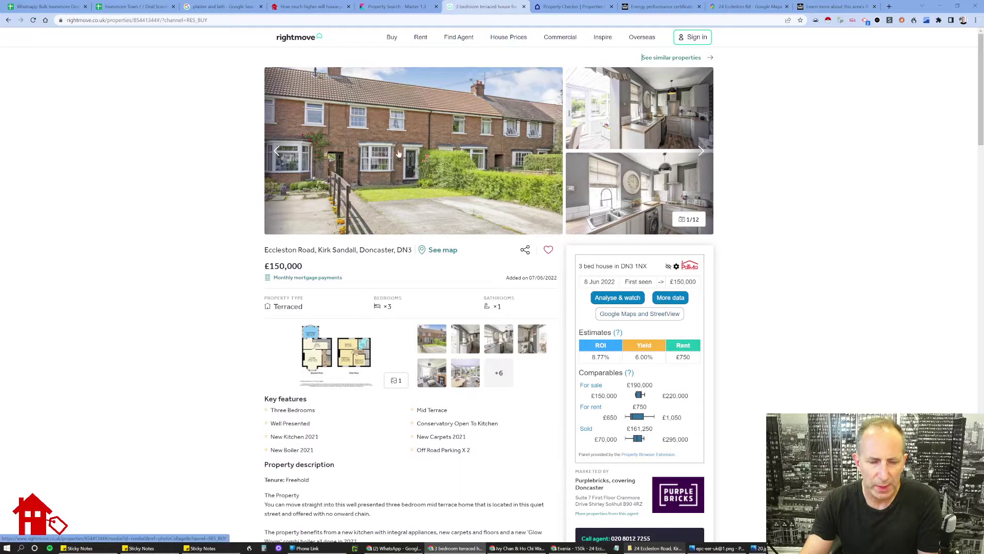
{"action": "left_click", "coordinate": [397, 147]}
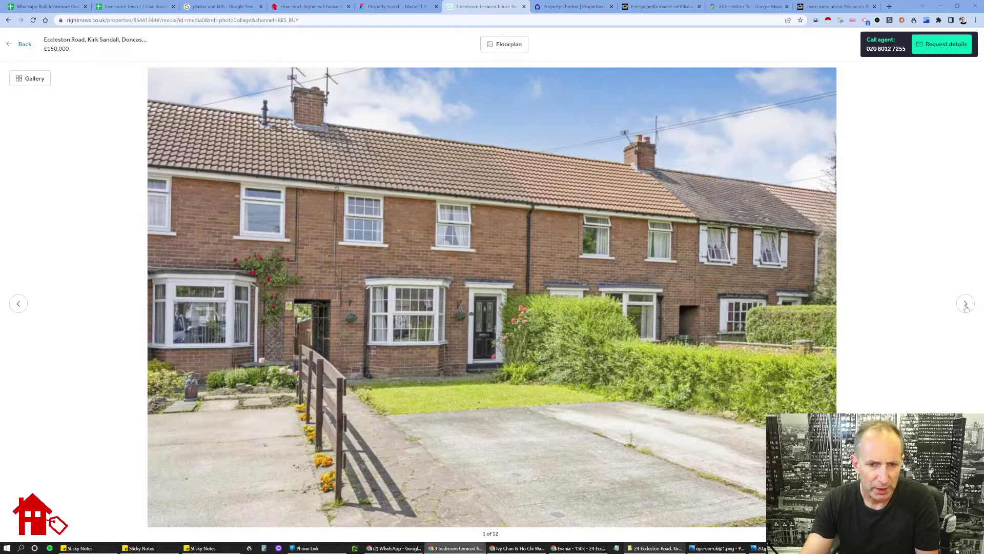
{"action": "left_click", "coordinate": [967, 304]}
{"action": "left_click", "coordinate": [19, 304]}
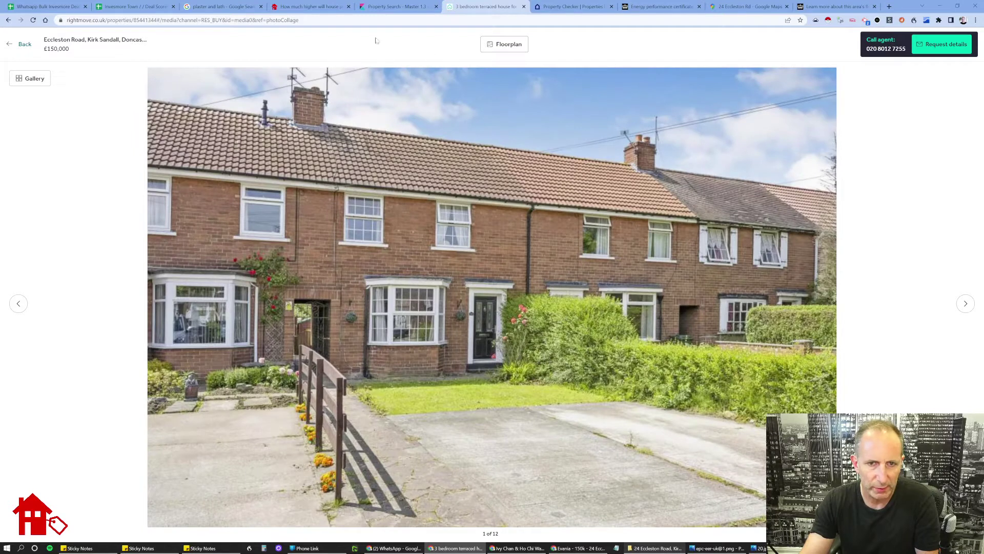
Step: In Street View, look around 24 Eccleston Rd and move toward the terraced houses near number 36
{"action": "left_click", "coordinate": [734, 8]}
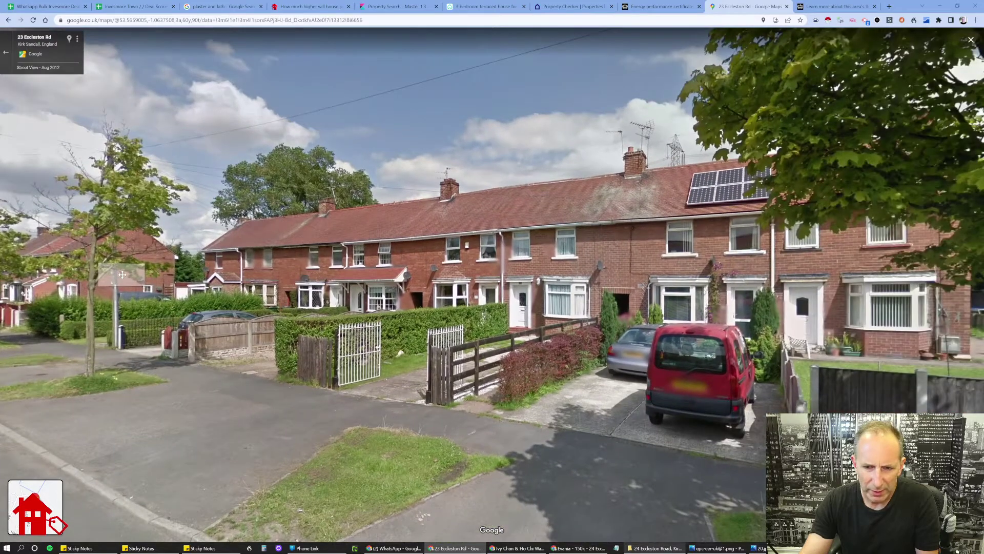
{"action": "mouse_move", "coordinate": [121, 273]}
{"action": "left_mouse_down"}
{"action": "mouse_move", "coordinate": [708, 283]}
{"action": "mouse_move", "coordinate": [769, 270]}
{"action": "mouse_move", "coordinate": [385, 265]}
{"action": "left_mouse_up"}
{"action": "left_click_drag", "start_coordinate": [669, 283], "coordinate": [588, 285]}
{"action": "left_click", "coordinate": [593, 288]}
{"action": "left_click", "coordinate": [593, 348]}
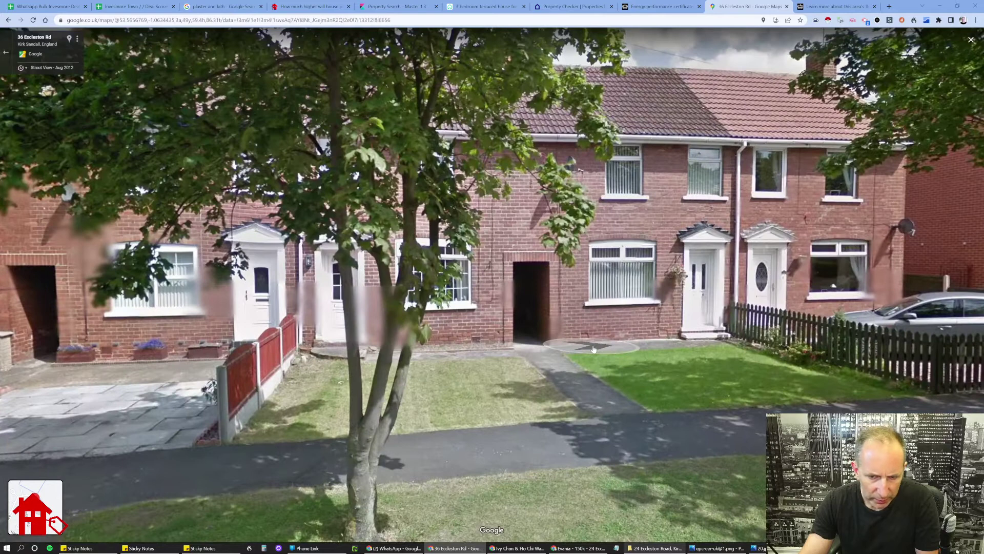
{"action": "scroll", "coordinate": [593, 348], "scroll_direction": "down", "scroll_amount": 3}
{"action": "scroll", "coordinate": [483, 279], "scroll_direction": "up", "scroll_amount": 1}
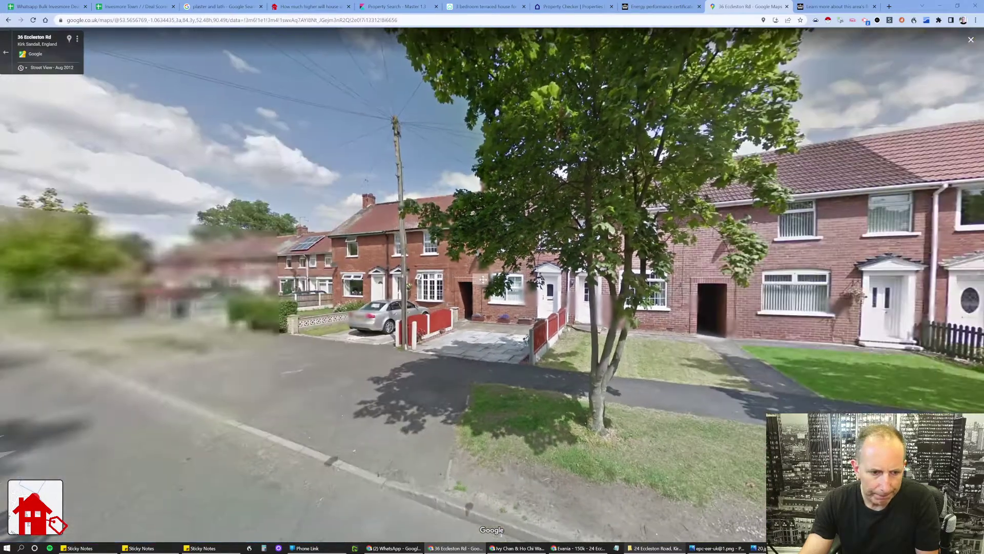
{"action": "left_click_drag", "start_coordinate": [484, 279], "coordinate": [491, 334]}
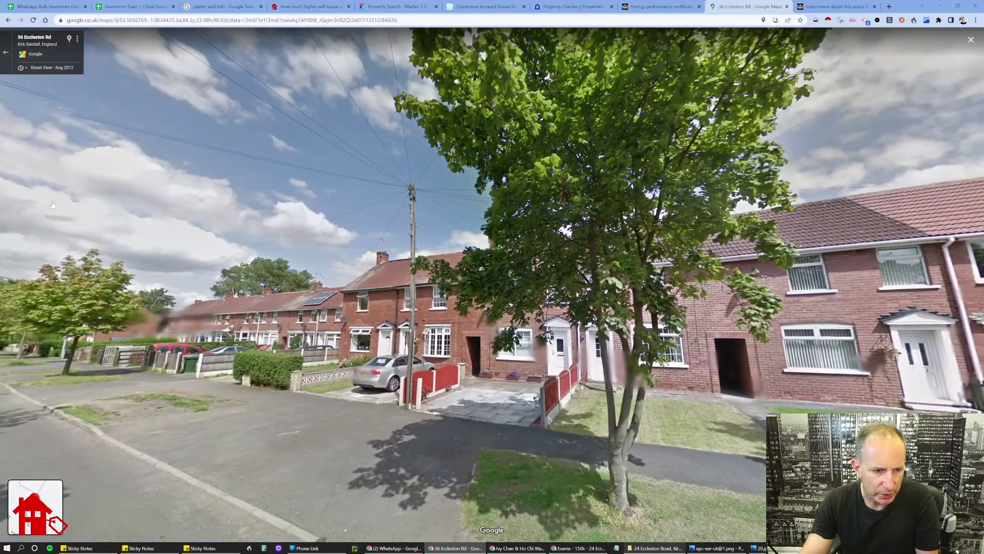
Step: Drop Pegman back onto Eccleston Rd, look along the road, then open saved photo 22.jpg
{"action": "left_click", "coordinate": [6, 56]}
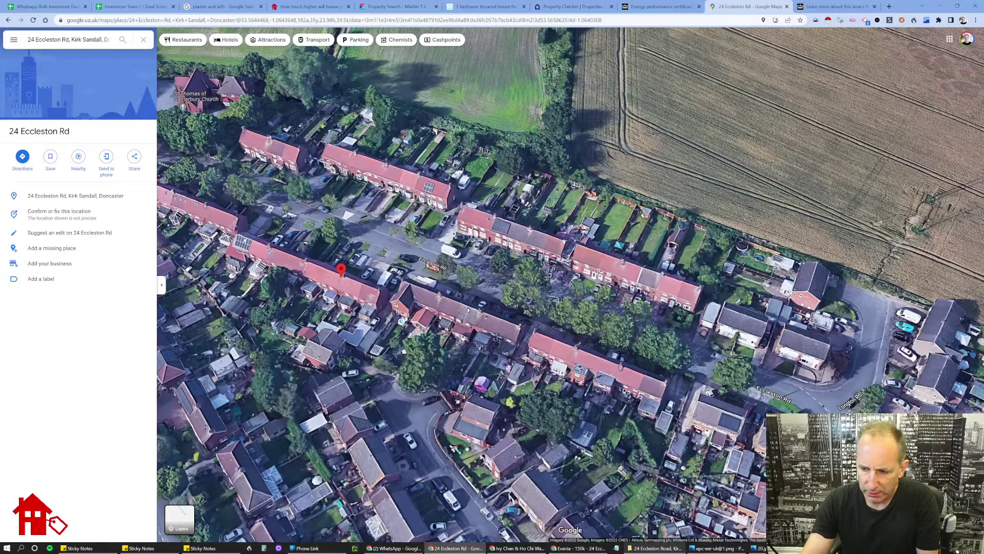
{"action": "left_click_drag", "start_coordinate": [957, 500], "coordinate": [367, 225]}
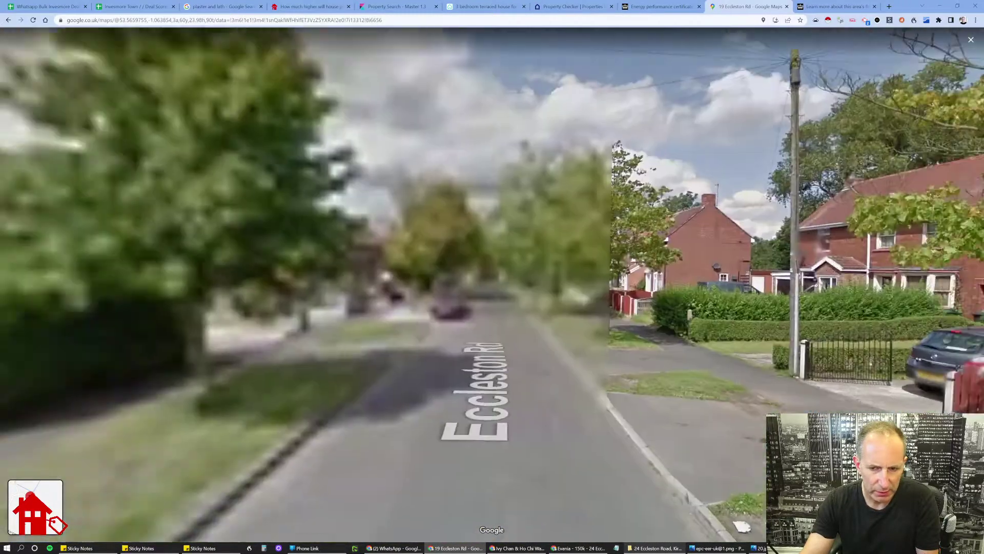
{"action": "mouse_move", "coordinate": [398, 267]}
{"action": "left_mouse_down"}
{"action": "mouse_move", "coordinate": [828, 273]}
{"action": "mouse_move", "coordinate": [426, 254]}
{"action": "left_mouse_up"}
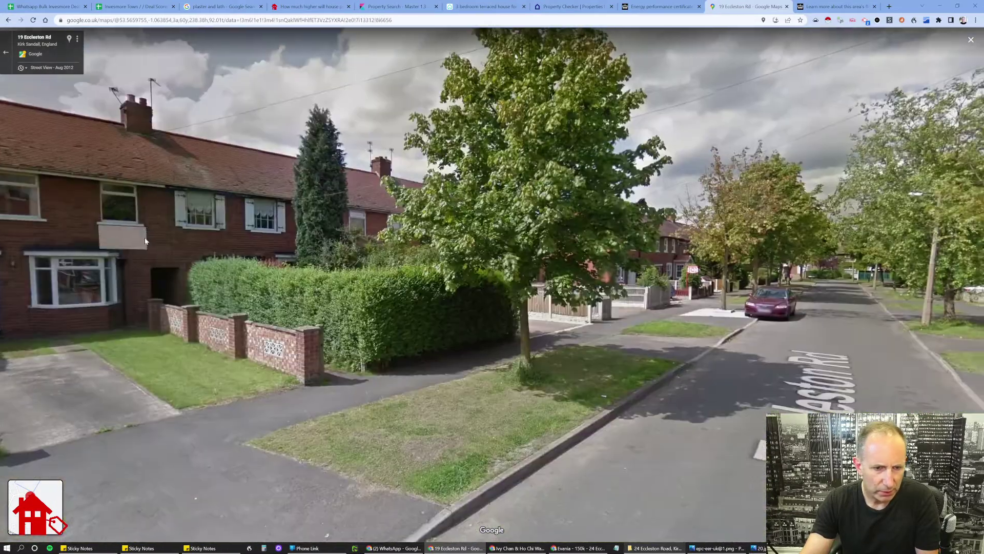
{"action": "mouse_move", "coordinate": [426, 254]}
{"action": "left_mouse_down"}
{"action": "mouse_move", "coordinate": [213, 244]}
{"action": "mouse_move", "coordinate": [321, 245]}
{"action": "left_mouse_up"}
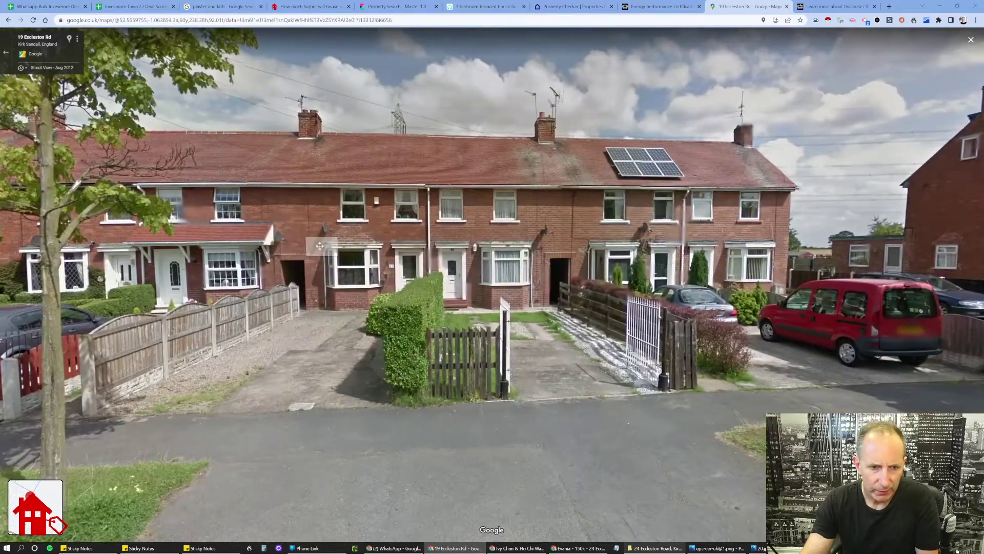
{"action": "left_click", "coordinate": [653, 547]}
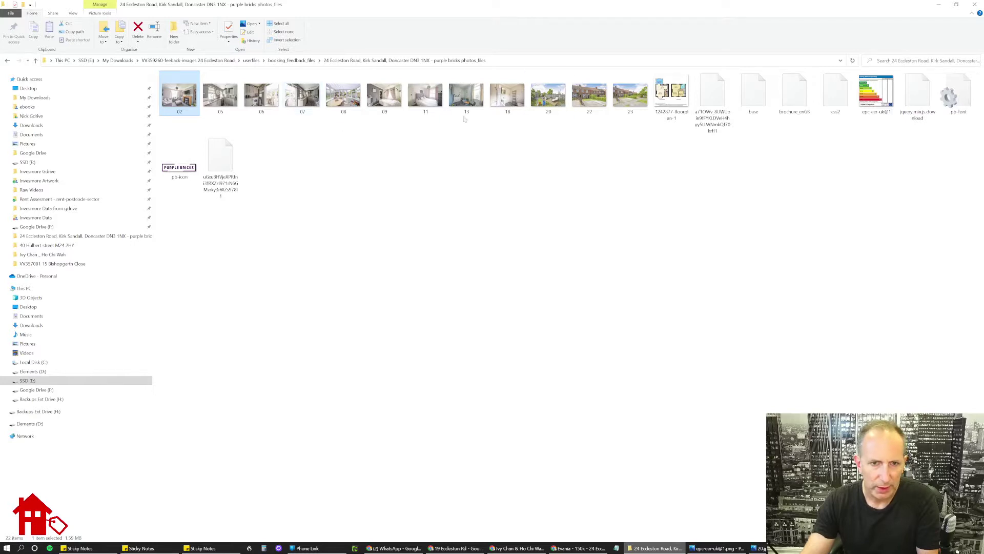
{"action": "double_click", "coordinate": [589, 94]}
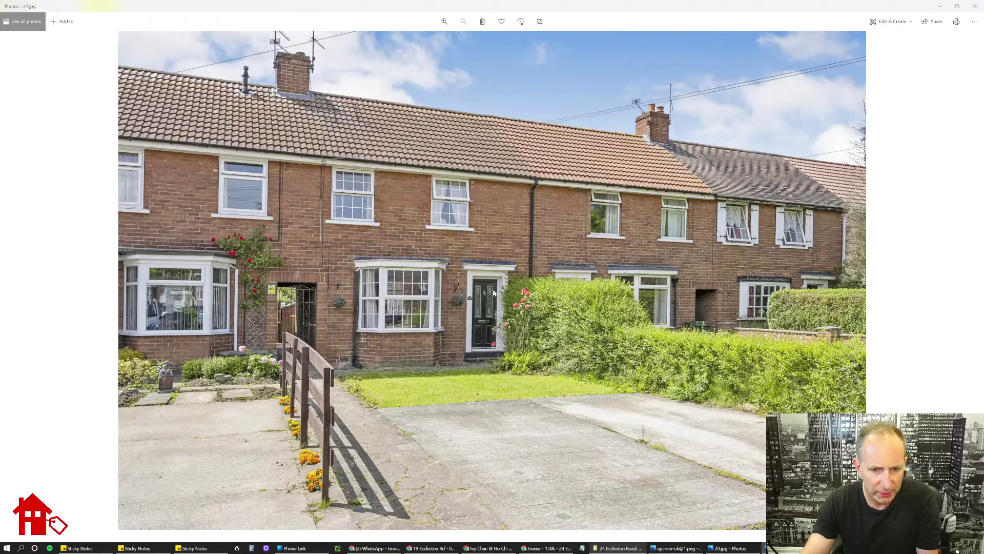
{"action": "scroll", "coordinate": [452, 307], "scroll_direction": "up", "scroll_amount": 2}
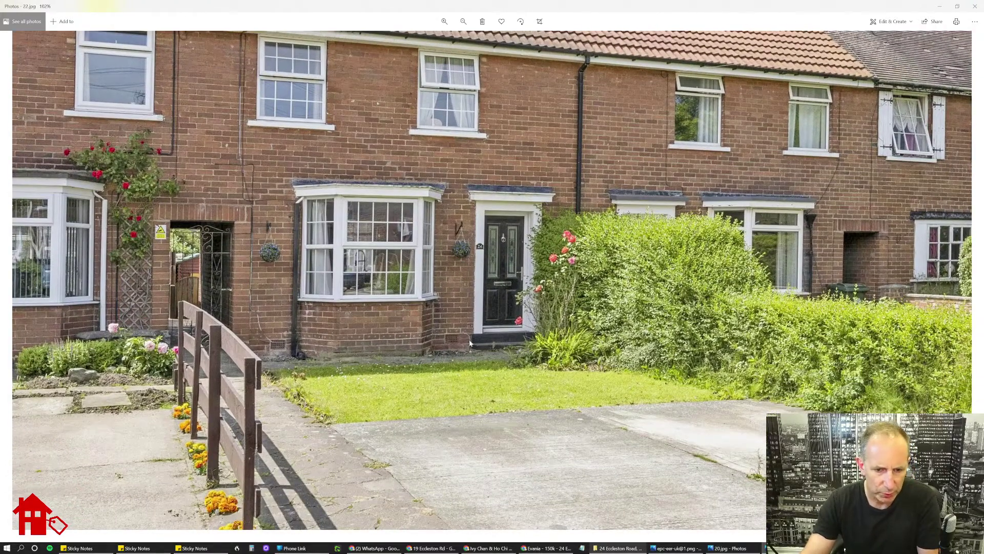
{"action": "scroll", "coordinate": [431, 339], "scroll_direction": "up", "scroll_amount": 3}
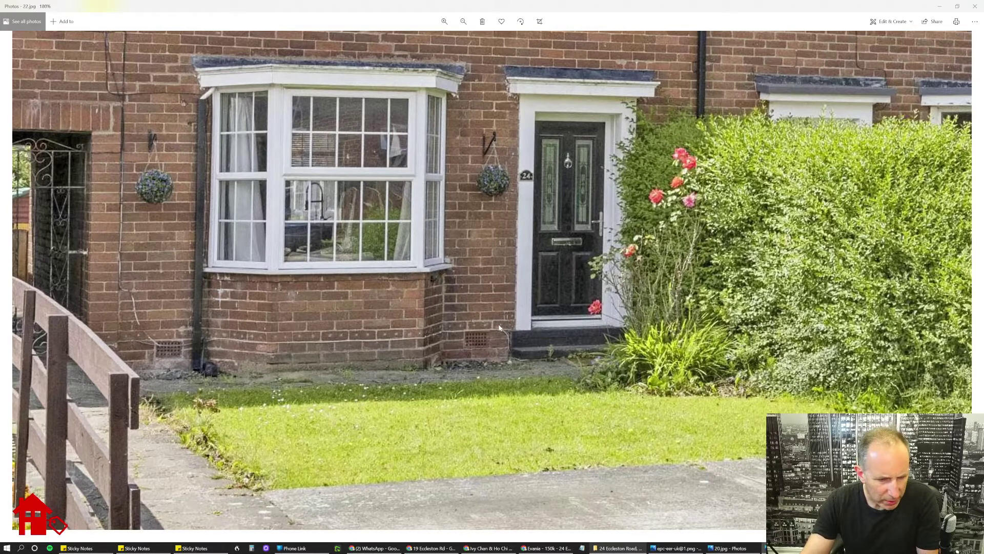
{"action": "scroll", "coordinate": [500, 328], "scroll_direction": "down", "scroll_amount": 1}
{"action": "scroll", "coordinate": [494, 316], "scroll_direction": "down", "scroll_amount": 2}
{"action": "scroll", "coordinate": [493, 315], "scroll_direction": "down", "scroll_amount": 2}
{"action": "scroll", "coordinate": [495, 319], "scroll_direction": "up", "scroll_amount": 2}
{"action": "scroll", "coordinate": [488, 312], "scroll_direction": "up", "scroll_amount": 2}
{"action": "scroll", "coordinate": [477, 304], "scroll_direction": "up", "scroll_amount": 2}
{"action": "scroll", "coordinate": [467, 294], "scroll_direction": "up", "scroll_amount": 1}
{"action": "scroll", "coordinate": [467, 293], "scroll_direction": "down", "scroll_amount": 2}
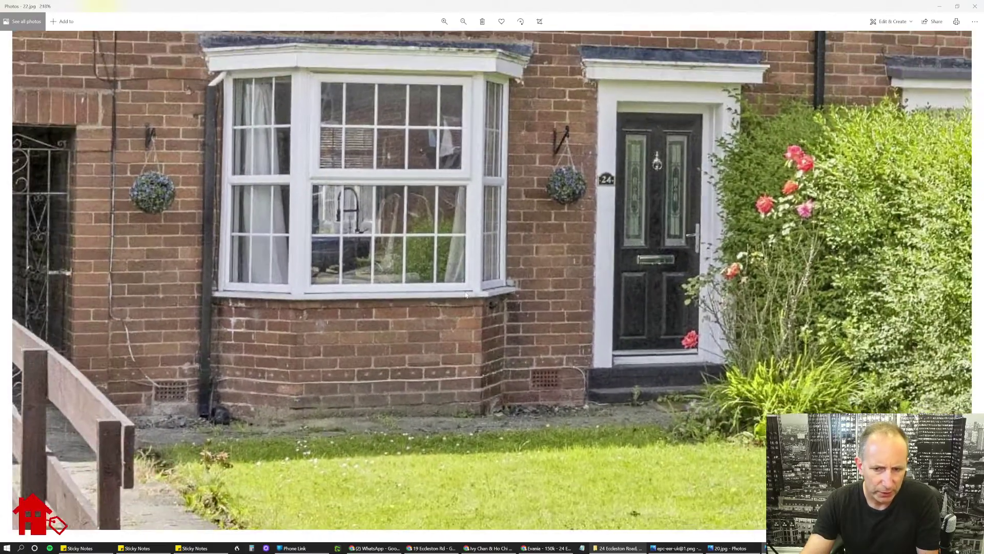
{"action": "scroll", "coordinate": [468, 294], "scroll_direction": "down", "scroll_amount": 1}
Step: Pan over number 24's roof and both neighbouring houses, then re-centre on its bay window and door
{"action": "left_click_drag", "start_coordinate": [456, 134], "coordinate": [456, 325]}
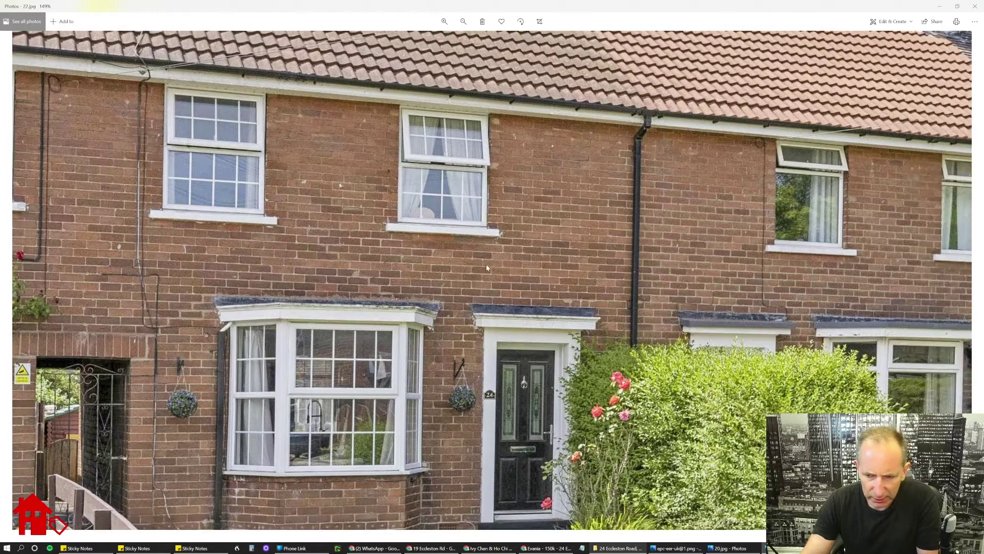
{"action": "left_click_drag", "start_coordinate": [485, 264], "coordinate": [39, 246]}
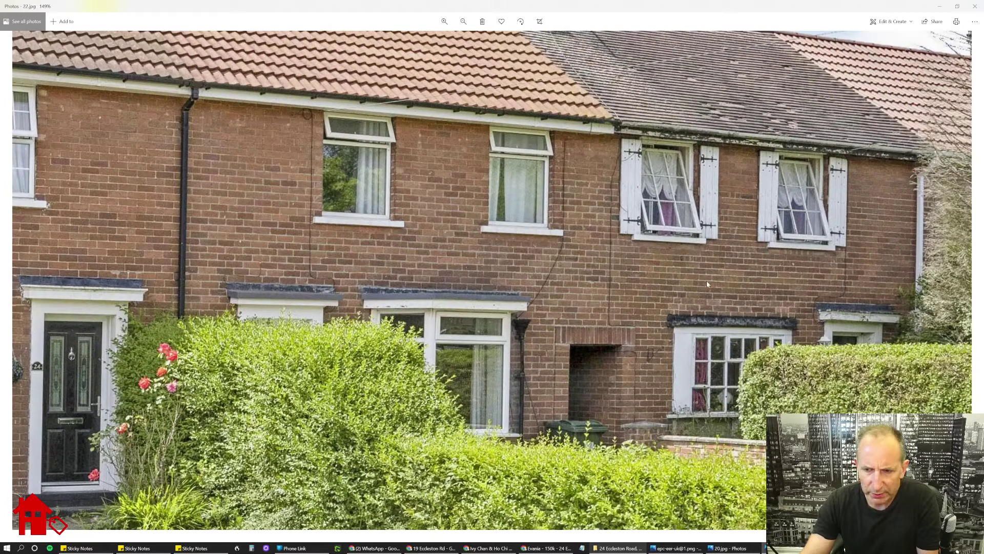
{"action": "left_click_drag", "start_coordinate": [370, 243], "coordinate": [923, 253]}
{"action": "left_click_drag", "start_coordinate": [471, 254], "coordinate": [678, 253]}
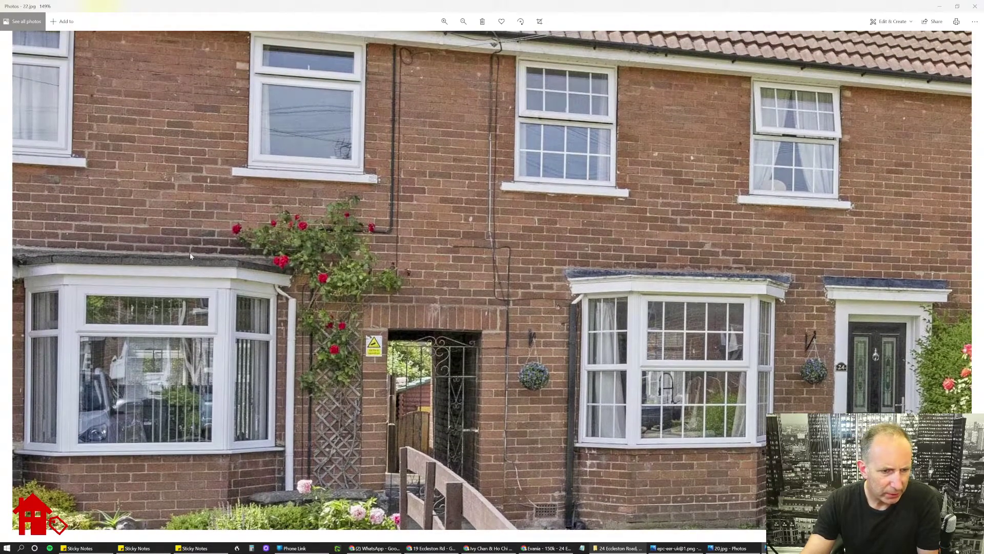
{"action": "mouse_move", "coordinate": [616, 229]}
{"action": "left_mouse_down"}
{"action": "mouse_move", "coordinate": [340, 256]}
{"action": "mouse_move", "coordinate": [327, 392]}
{"action": "mouse_move", "coordinate": [350, 161]}
{"action": "left_mouse_up"}
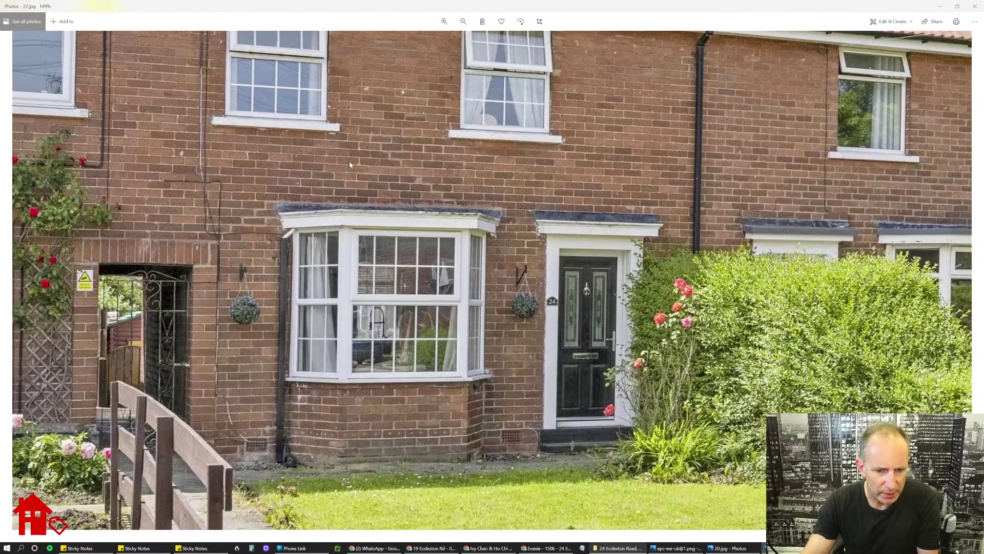
{"action": "scroll", "coordinate": [568, 325], "scroll_direction": "down", "scroll_amount": 3}
{"action": "scroll", "coordinate": [567, 325], "scroll_direction": "down", "scroll_amount": 3}
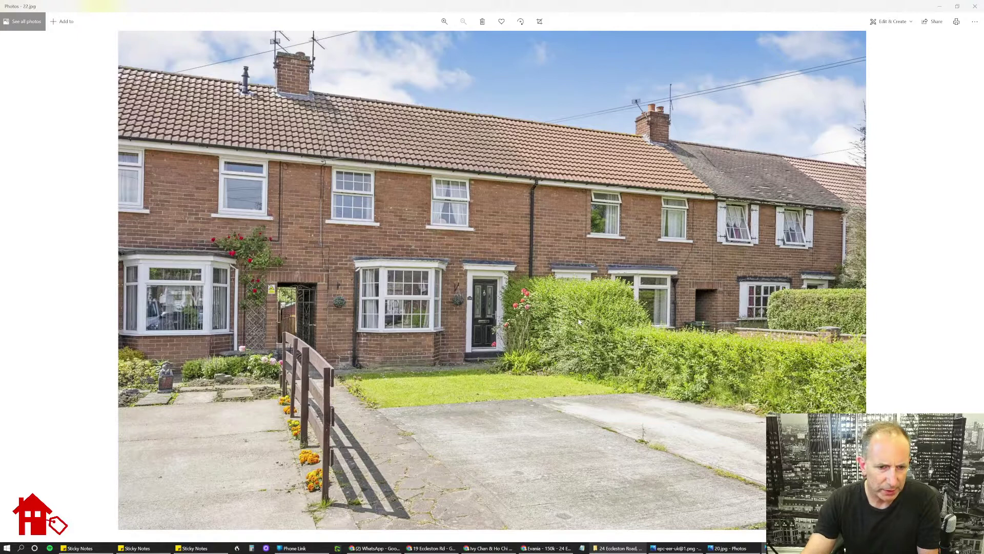
{"action": "mouse_move", "coordinate": [951, 302]}
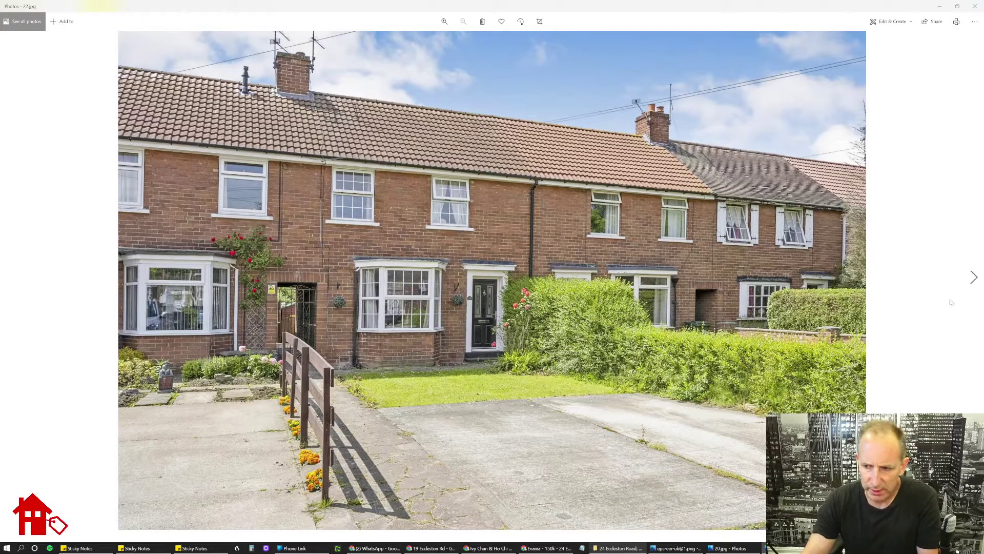
Step: Advance past the street photo to the ground and first floor plan image
{"action": "left_click", "coordinate": [973, 277]}
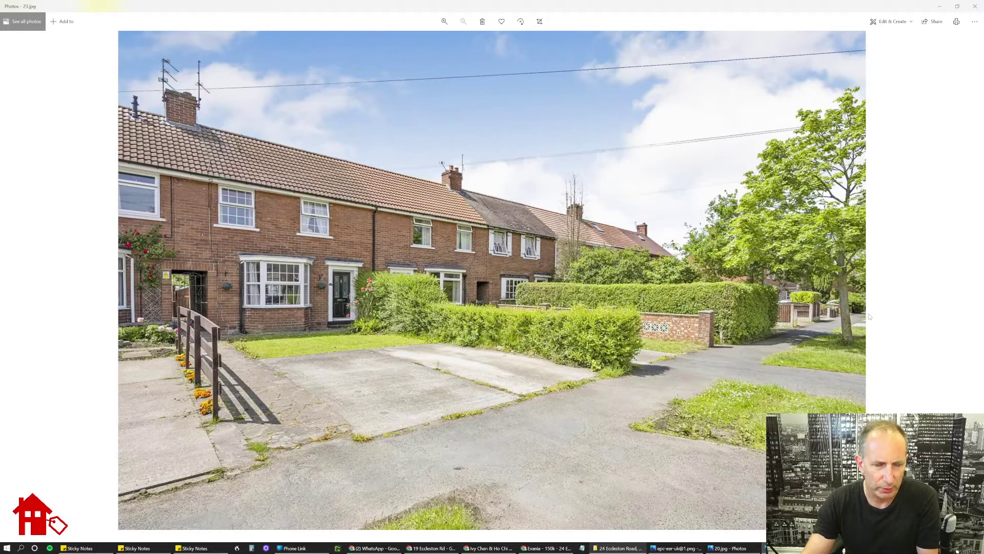
{"action": "scroll", "coordinate": [492, 281], "scroll_direction": "up", "scroll_amount": 2}
{"action": "scroll", "coordinate": [493, 280], "scroll_direction": "down", "scroll_amount": 2}
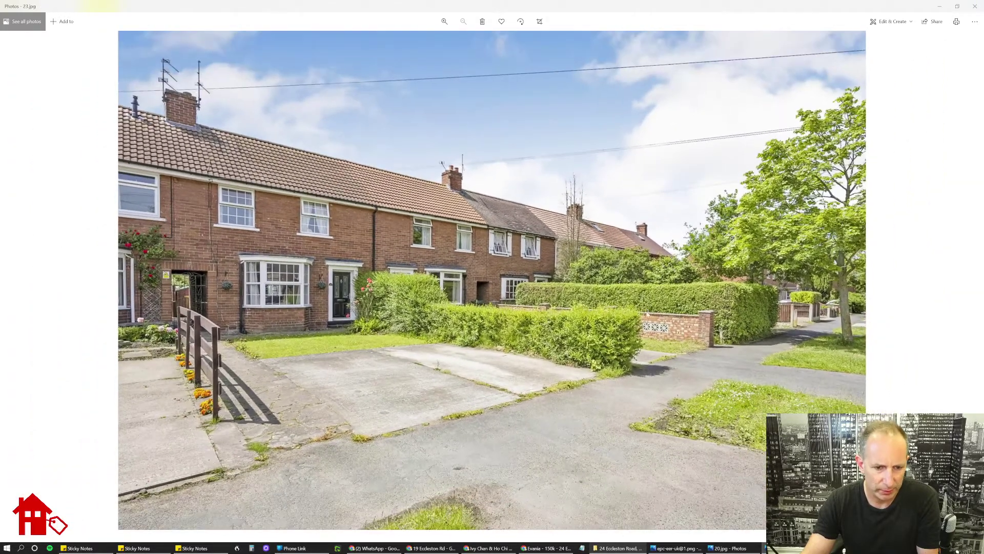
{"action": "left_click", "coordinate": [973, 277]}
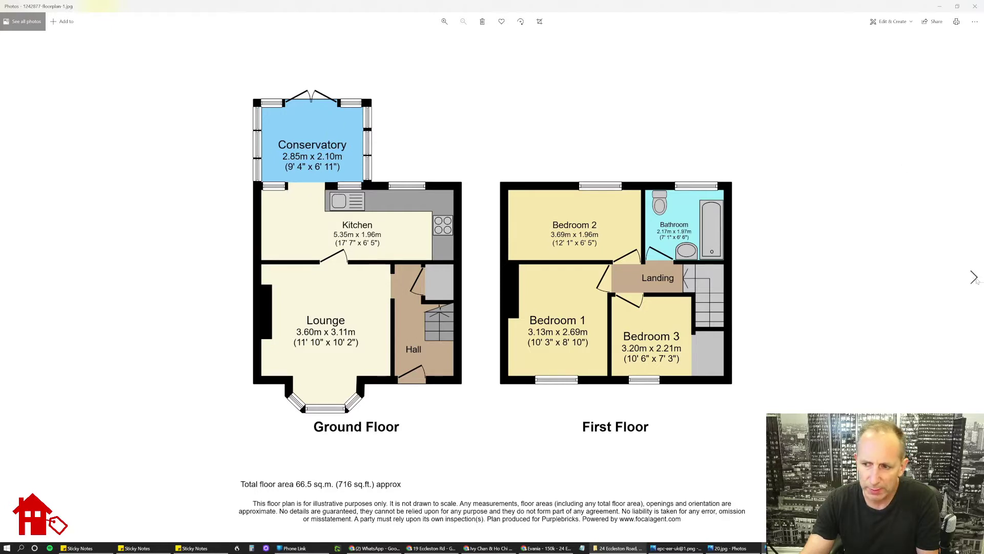
Step: Advance to the energy rating chart, then go back via the bathroom photo to bedroom photo 13.jpg
{"action": "left_click", "coordinate": [972, 277]}
{"action": "left_click", "coordinate": [973, 279]}
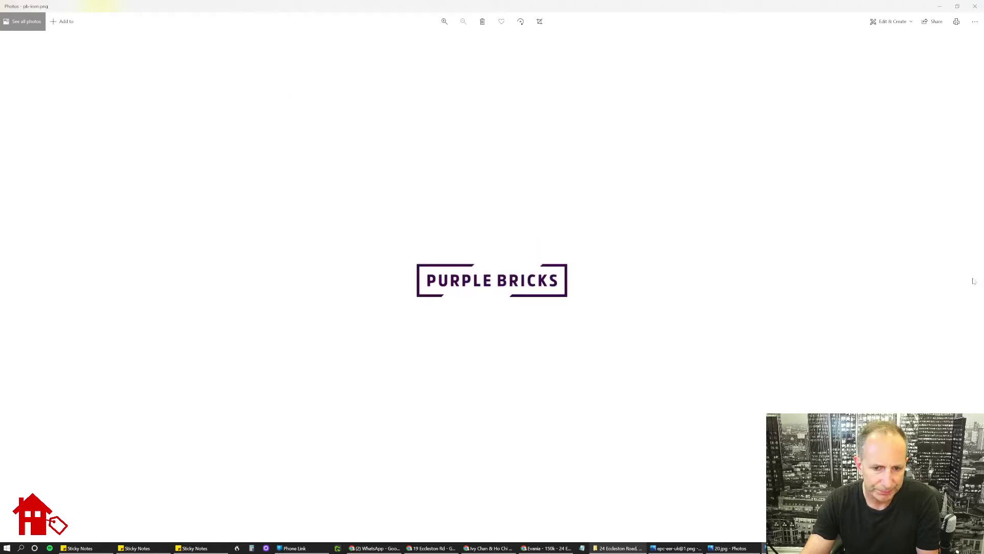
{"action": "left_click", "coordinate": [10, 277]}
{"action": "left_click", "coordinate": [10, 278]}
{"action": "left_click", "coordinate": [10, 277]}
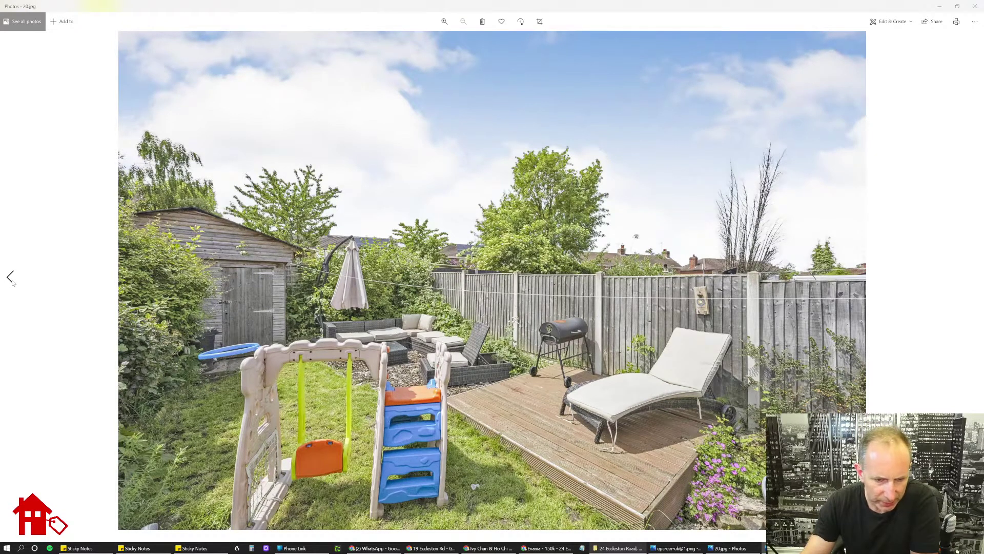
{"action": "left_click", "coordinate": [12, 281]}
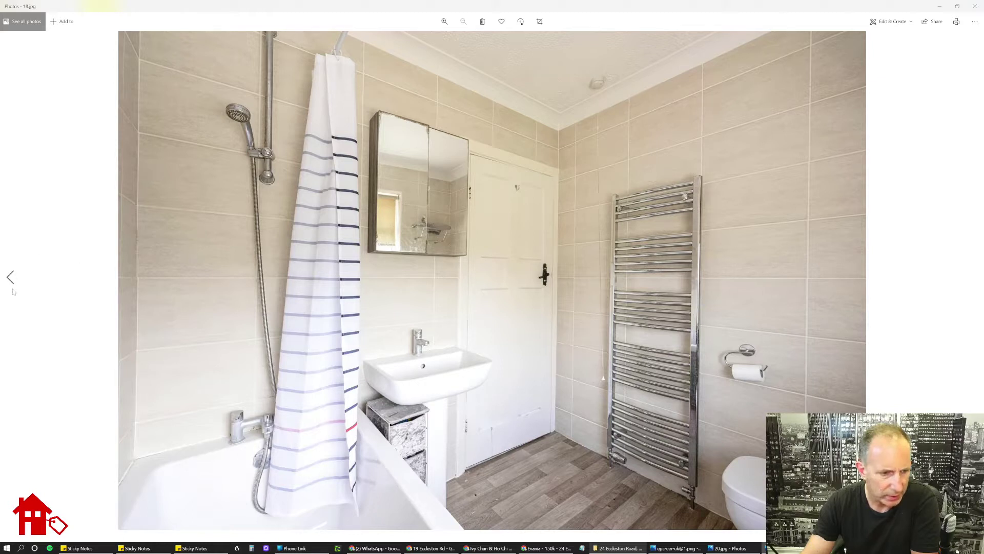
{"action": "left_click", "coordinate": [9, 282]}
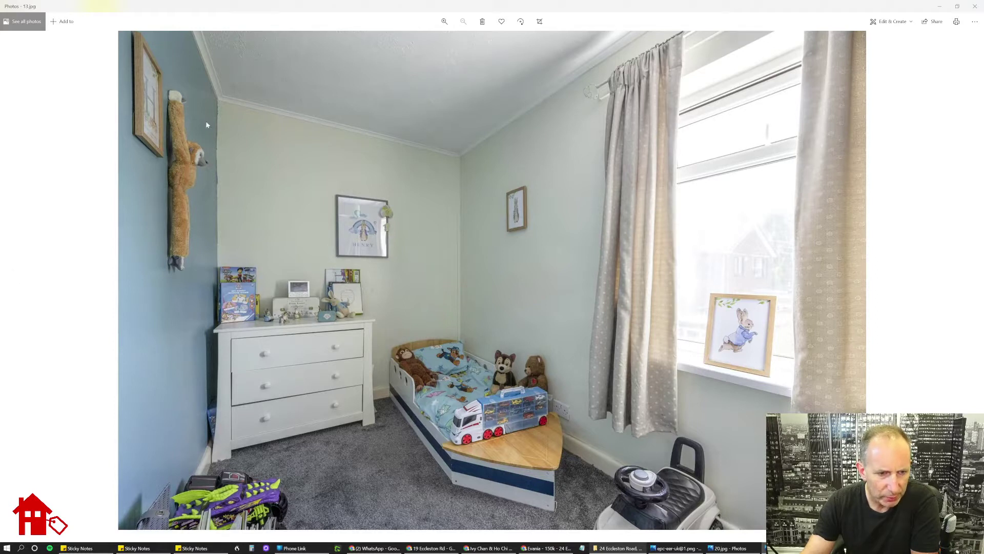
{"action": "scroll", "coordinate": [214, 190], "scroll_direction": "up", "scroll_amount": 2}
{"action": "scroll", "coordinate": [219, 190], "scroll_direction": "up", "scroll_amount": 2}
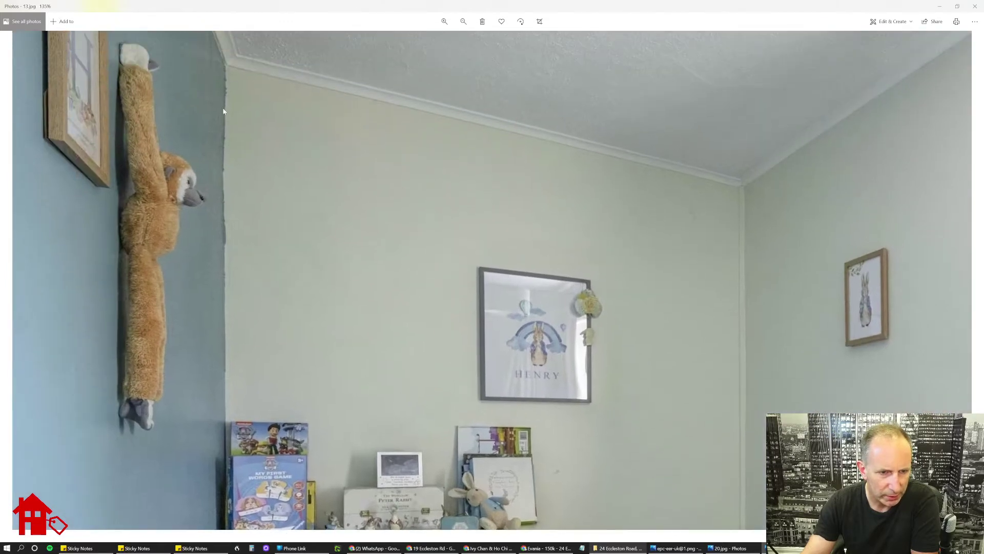
{"action": "scroll", "coordinate": [220, 342], "scroll_direction": "down", "scroll_amount": 3}
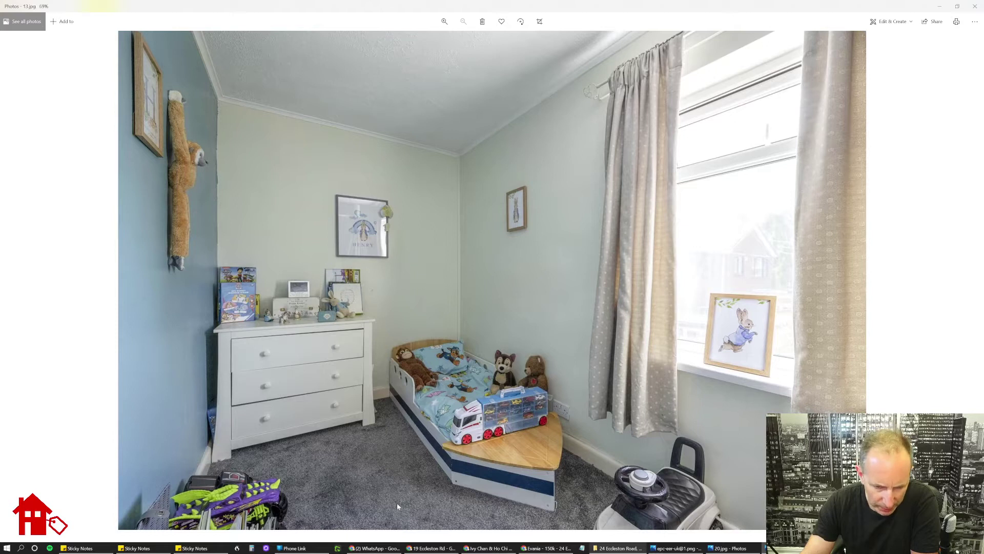
{"action": "scroll", "coordinate": [394, 492], "scroll_direction": "up", "scroll_amount": 2}
{"action": "scroll", "coordinate": [396, 502], "scroll_direction": "up", "scroll_amount": 2}
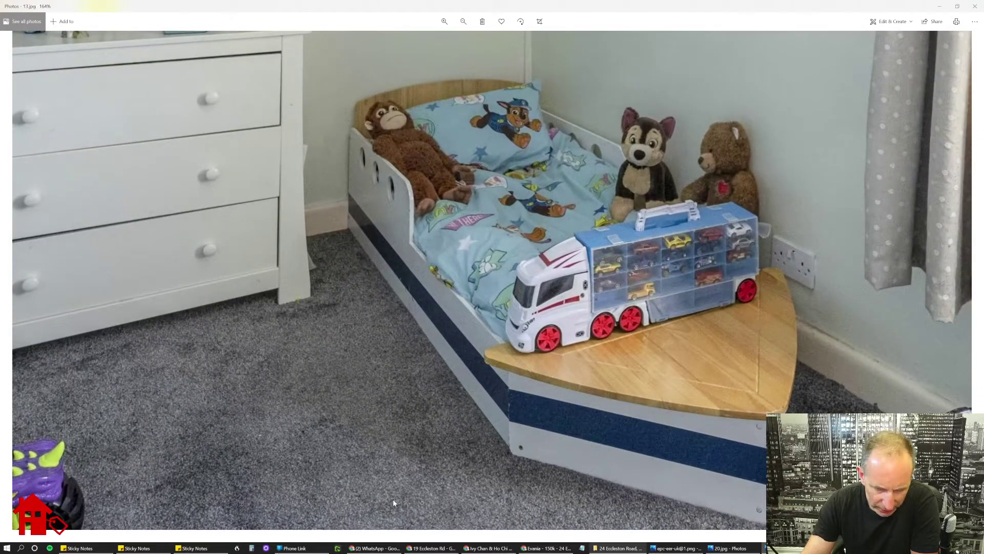
{"action": "scroll", "coordinate": [394, 499], "scroll_direction": "down", "scroll_amount": 3}
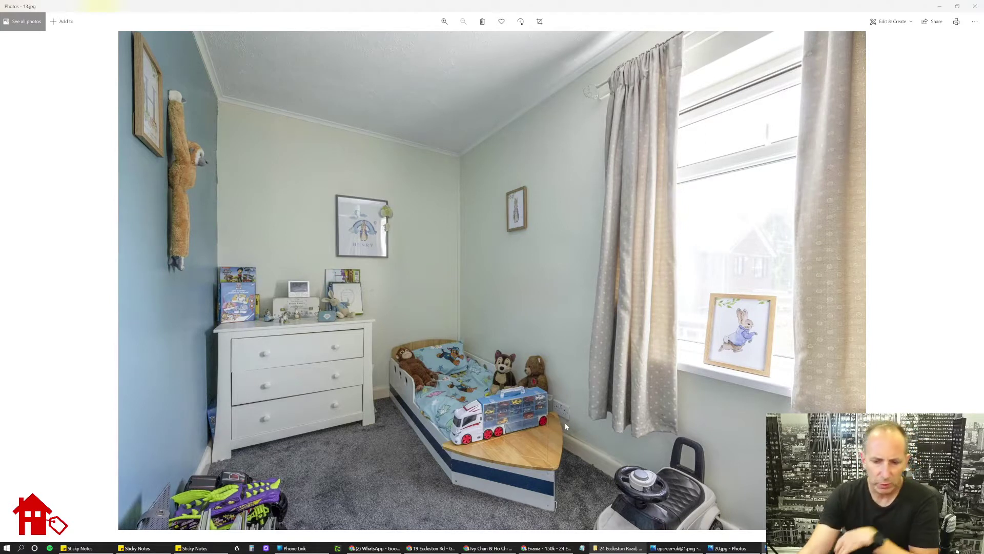
{"action": "scroll", "coordinate": [565, 422], "scroll_direction": "up", "scroll_amount": 2}
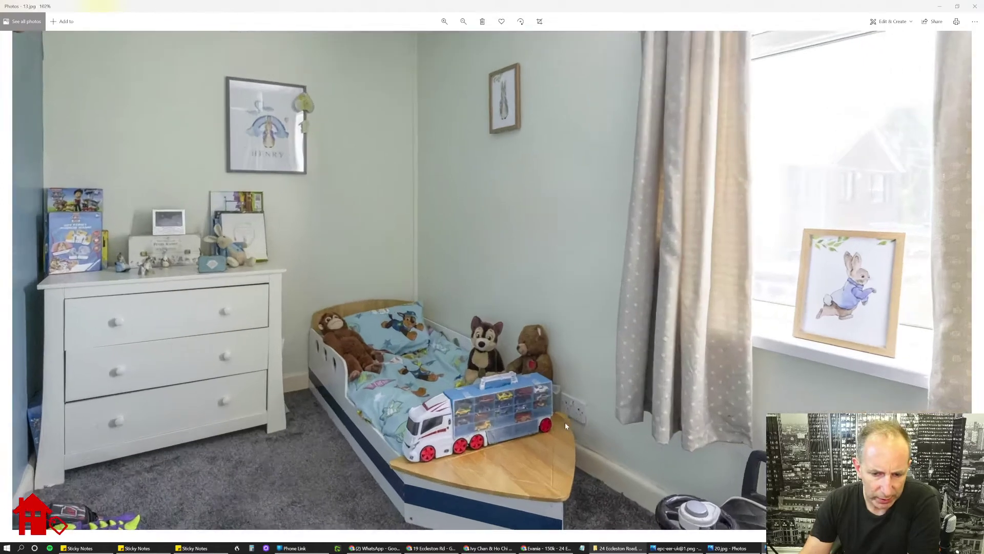
{"action": "scroll", "coordinate": [565, 423], "scroll_direction": "up", "scroll_amount": 2}
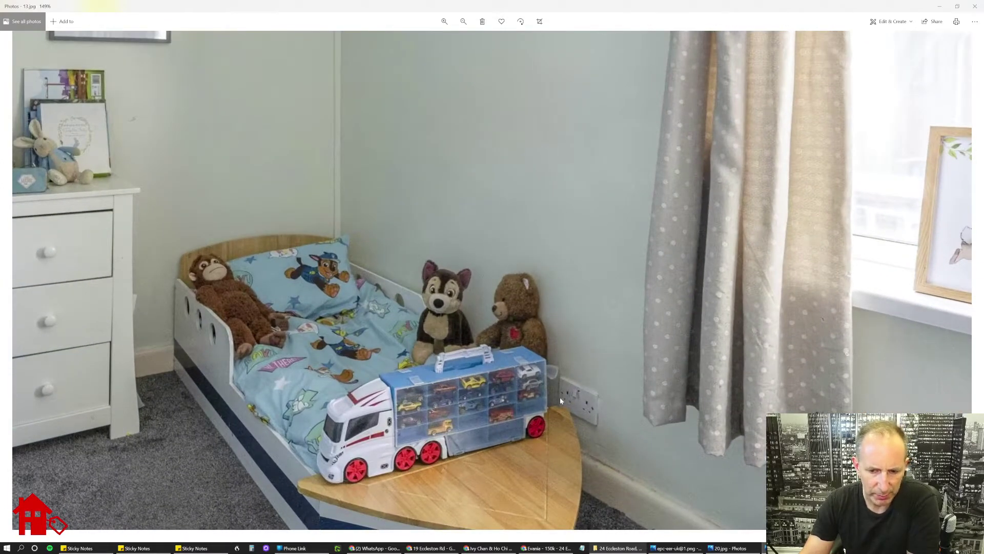
{"action": "scroll", "coordinate": [619, 417], "scroll_direction": "down", "scroll_amount": 2}
{"action": "scroll", "coordinate": [607, 384], "scroll_direction": "down", "scroll_amount": 2}
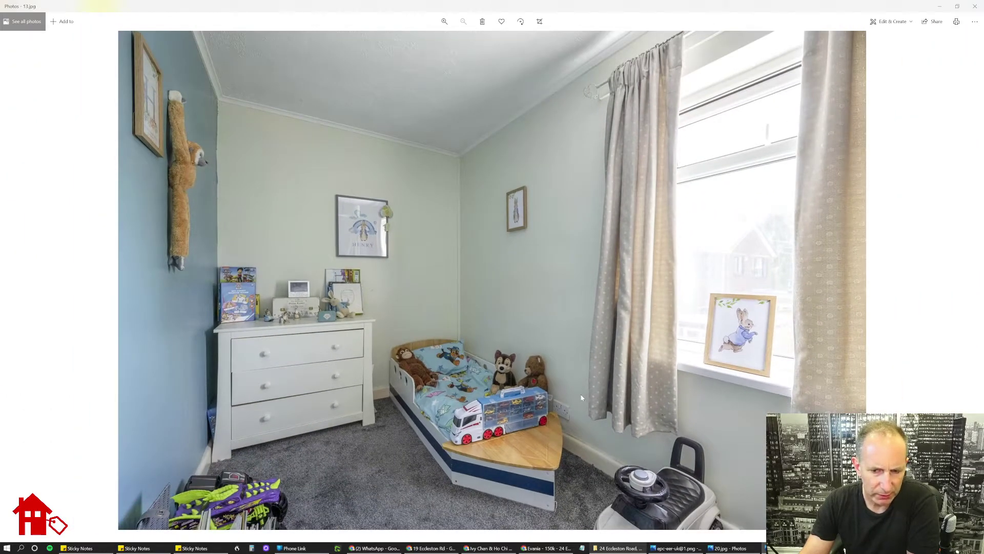
{"action": "mouse_move", "coordinate": [15, 281]}
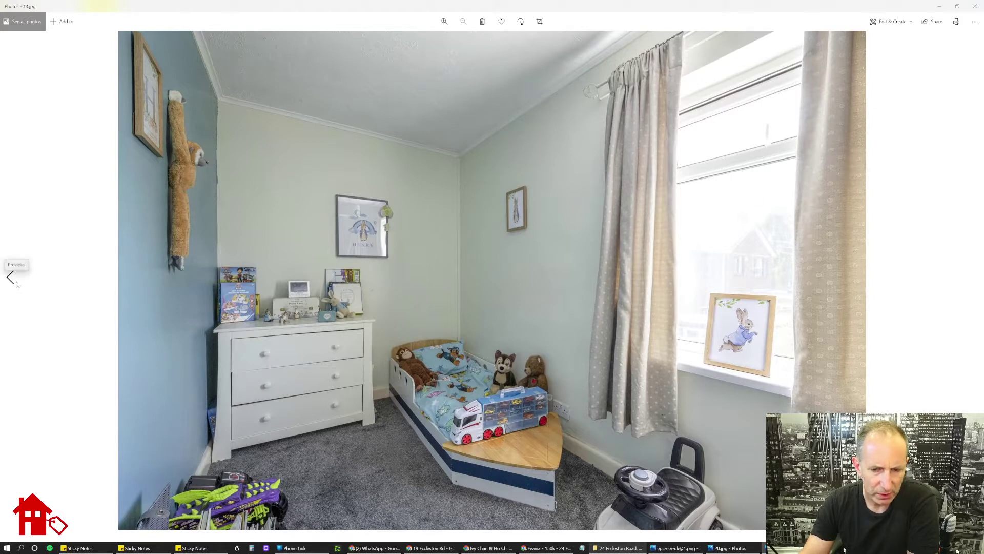
Step: Go back to double bedroom photo 11.jpg with the grey tufted headboard
{"action": "left_click", "coordinate": [11, 277]}
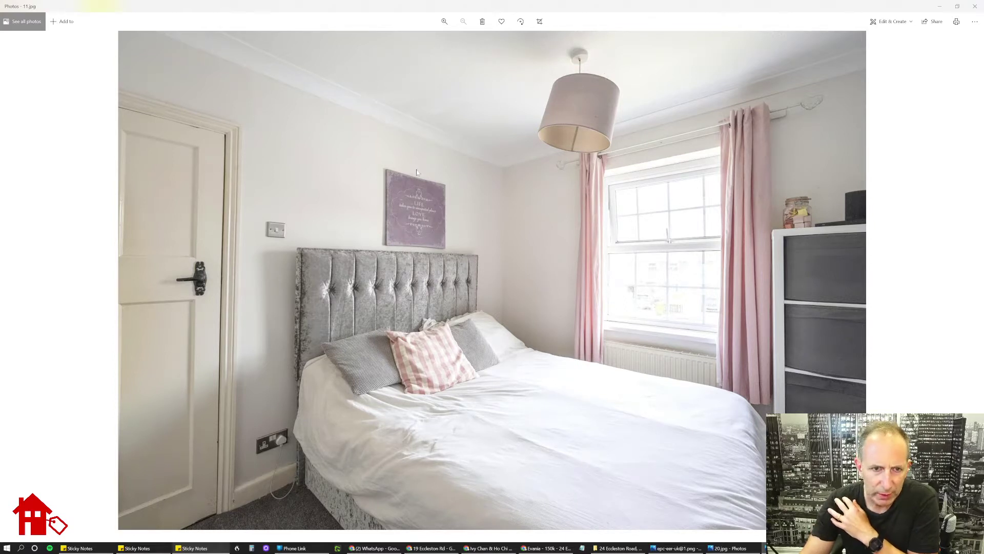
{"action": "scroll", "coordinate": [467, 126], "scroll_direction": "up", "scroll_amount": 3}
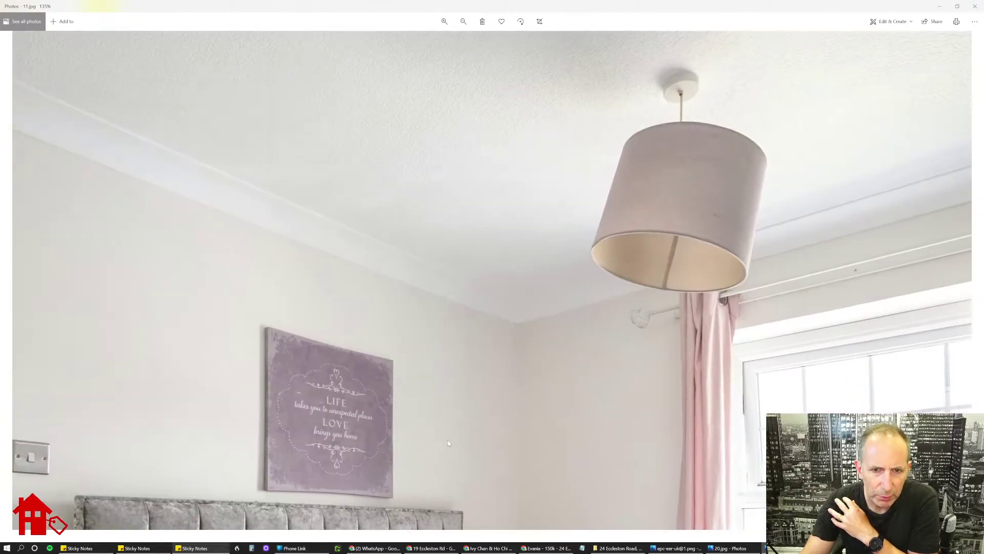
{"action": "scroll", "coordinate": [449, 446], "scroll_direction": "down", "scroll_amount": 3}
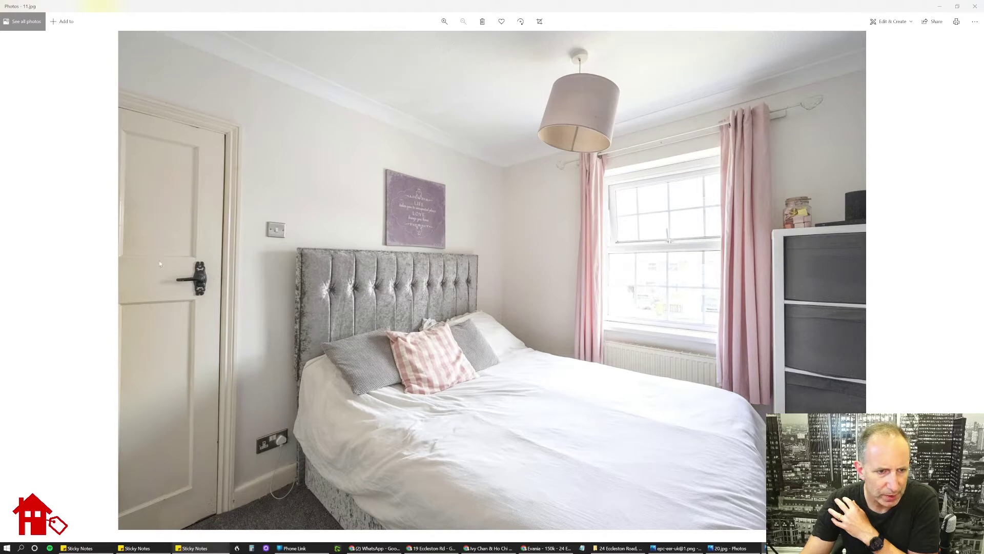
Step: Go back past the other bedroom photo to the conservatory with its dining table and French doors
{"action": "left_click", "coordinate": [18, 281]}
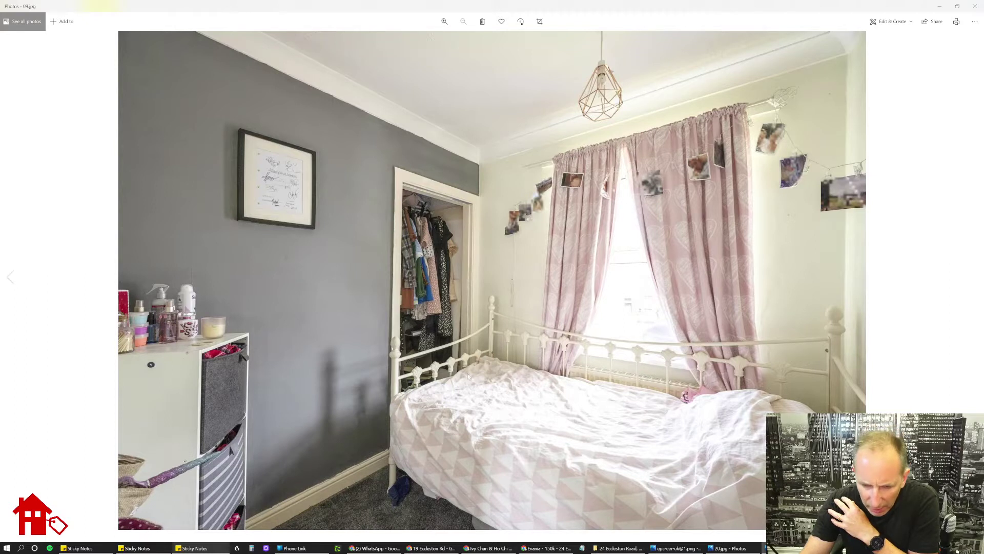
{"action": "scroll", "coordinate": [463, 422], "scroll_direction": "up", "scroll_amount": 3}
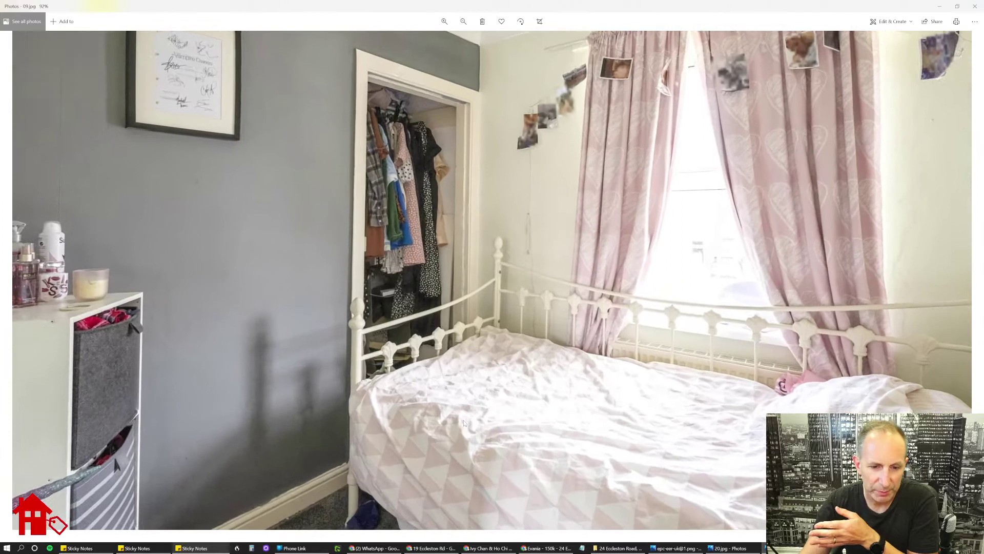
{"action": "scroll", "coordinate": [463, 422], "scroll_direction": "up", "scroll_amount": 1}
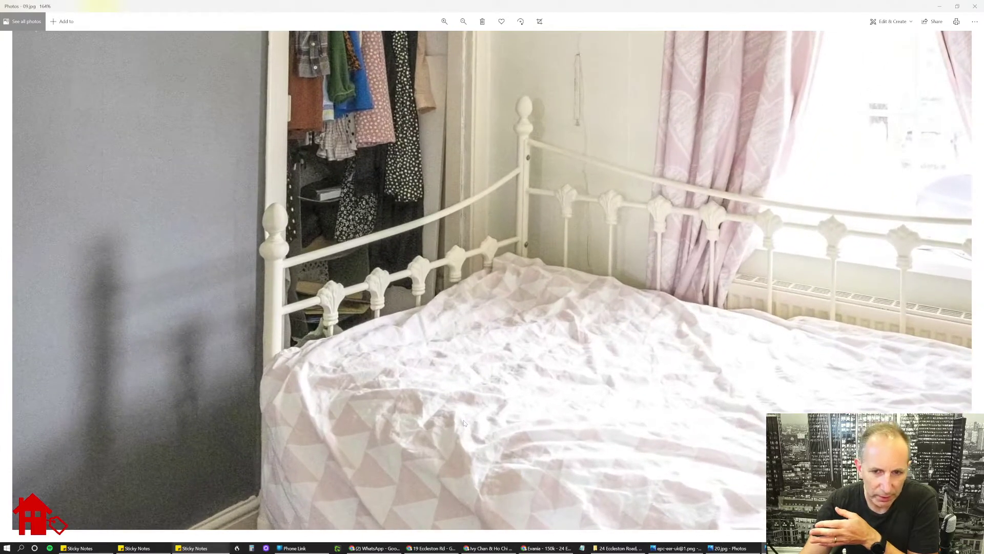
{"action": "scroll", "coordinate": [464, 422], "scroll_direction": "down", "scroll_amount": 5}
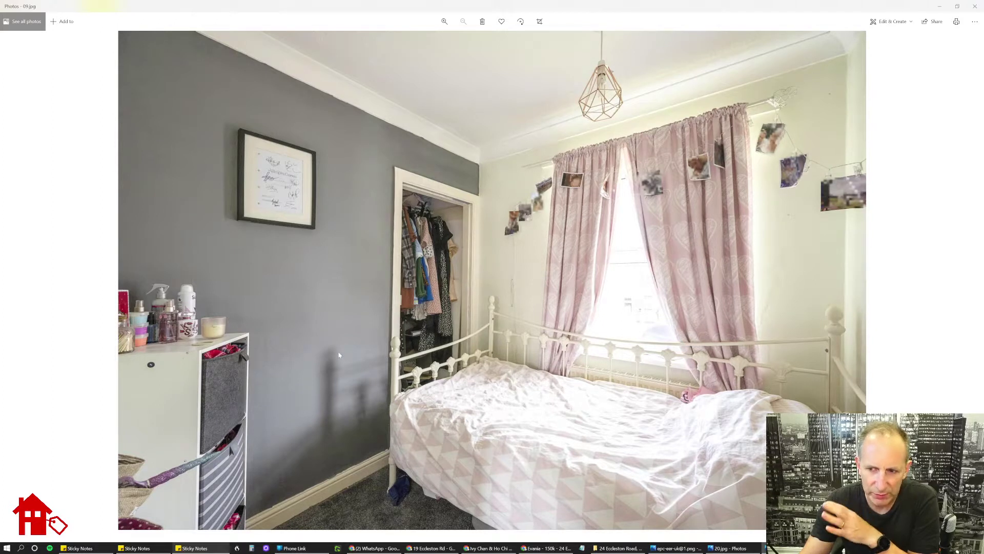
{"action": "mouse_move", "coordinate": [10, 278]}
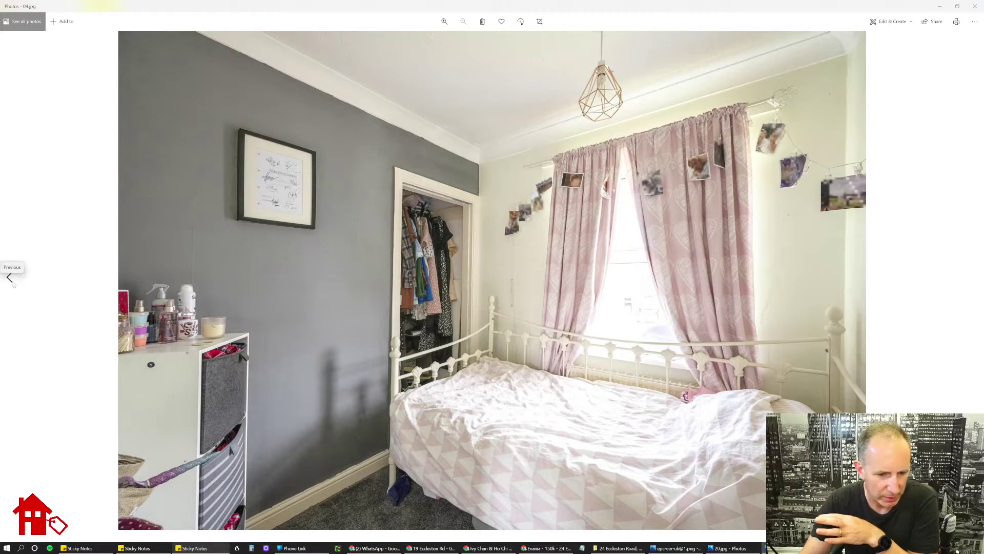
{"action": "left_click", "coordinate": [11, 278]}
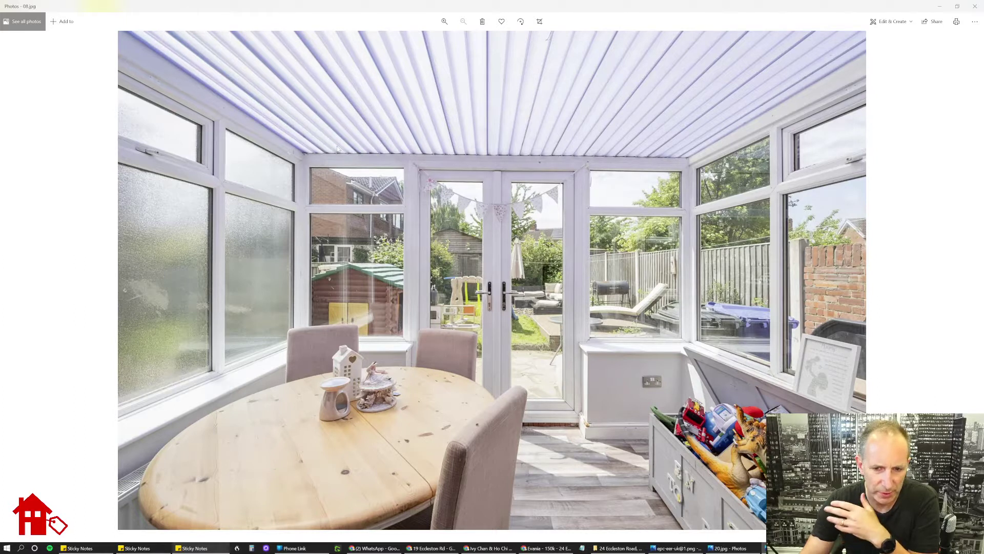
Step: Go back through kitchen photo 07.jpg and dryer corner 06.jpg to wall-clock kitchen 05.jpg
{"action": "left_click", "coordinate": [10, 278]}
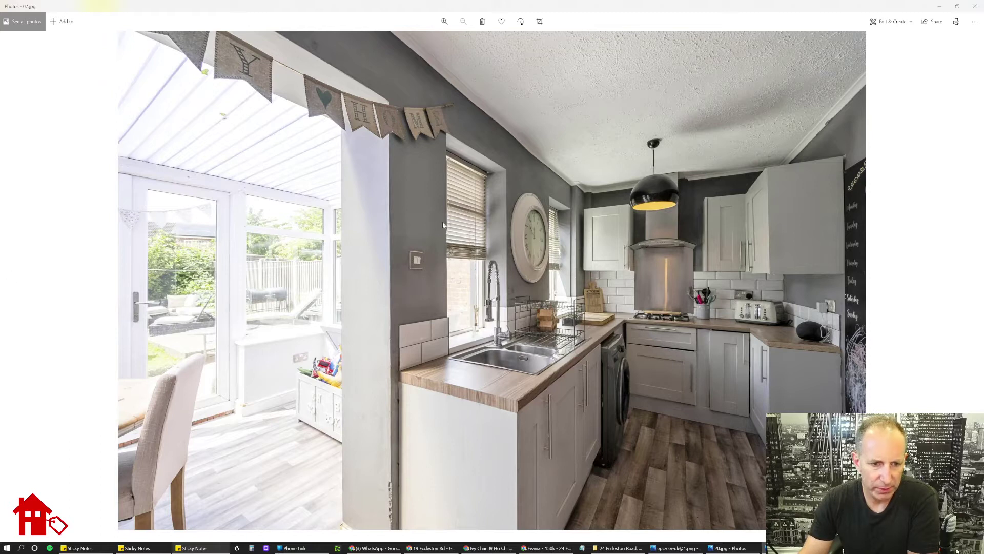
{"action": "scroll", "coordinate": [713, 381], "scroll_direction": "up", "scroll_amount": 3}
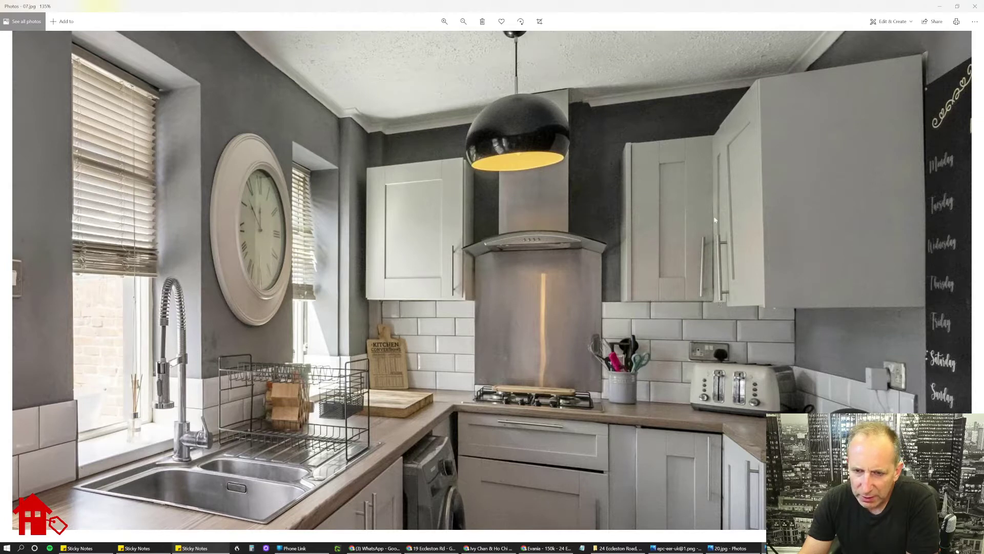
{"action": "scroll", "coordinate": [650, 184], "scroll_direction": "down", "scroll_amount": 3}
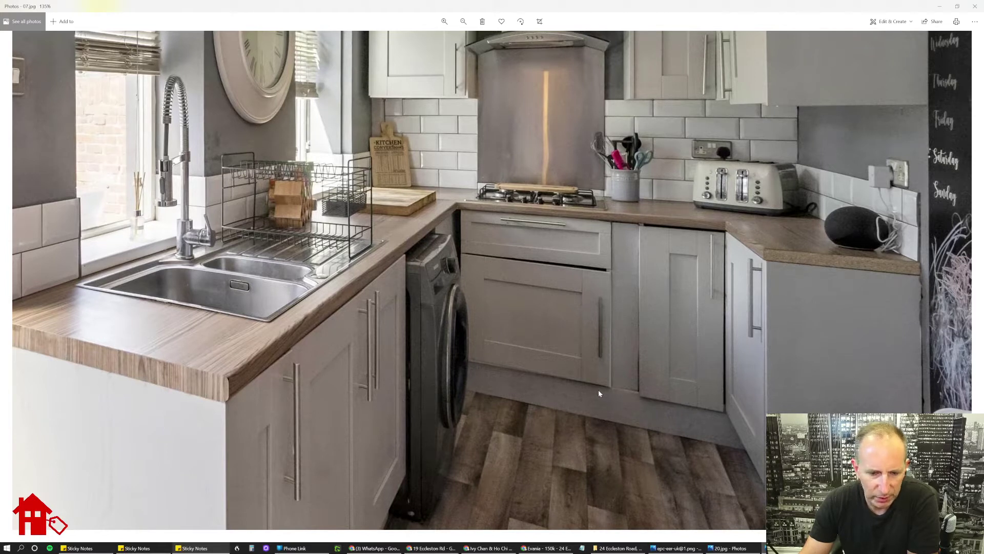
{"action": "scroll", "coordinate": [339, 386], "scroll_direction": "down", "scroll_amount": 2}
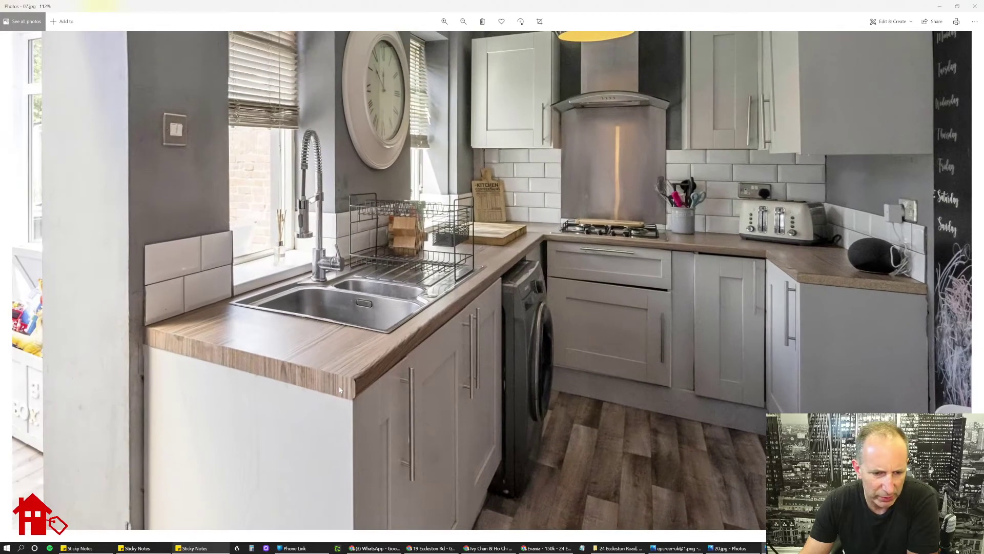
{"action": "left_click_drag", "start_coordinate": [519, 395], "coordinate": [519, 313]}
{"action": "scroll", "coordinate": [568, 298], "scroll_direction": "down", "scroll_amount": 3}
{"action": "left_click", "coordinate": [14, 280]}
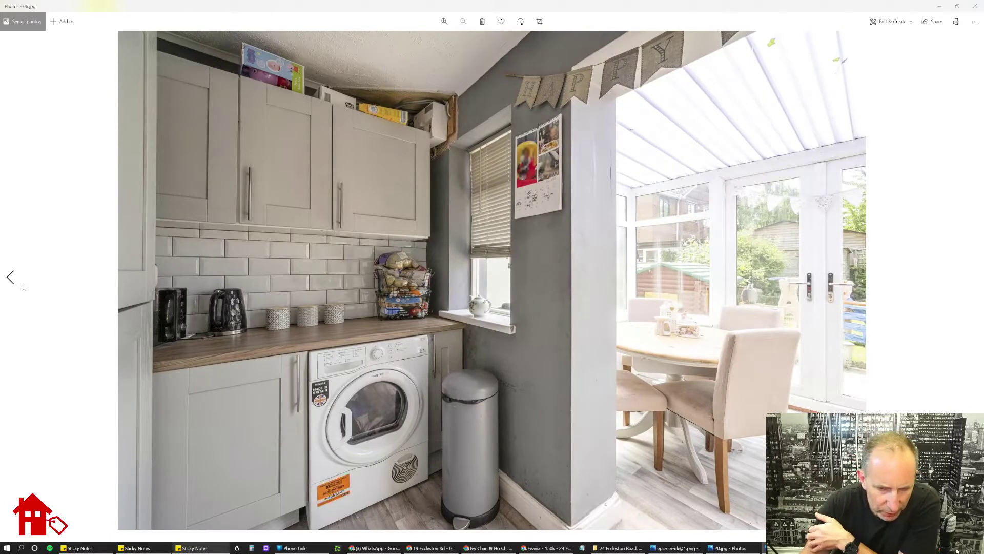
{"action": "scroll", "coordinate": [438, 92], "scroll_direction": "up", "scroll_amount": 3}
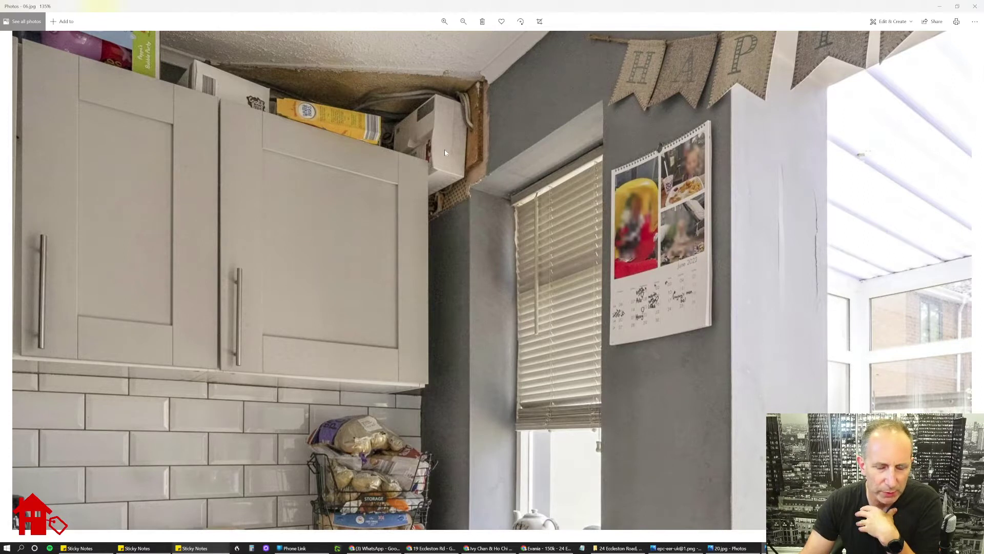
{"action": "scroll", "coordinate": [434, 161], "scroll_direction": "down", "scroll_amount": 1}
{"action": "scroll", "coordinate": [434, 160], "scroll_direction": "down", "scroll_amount": 3}
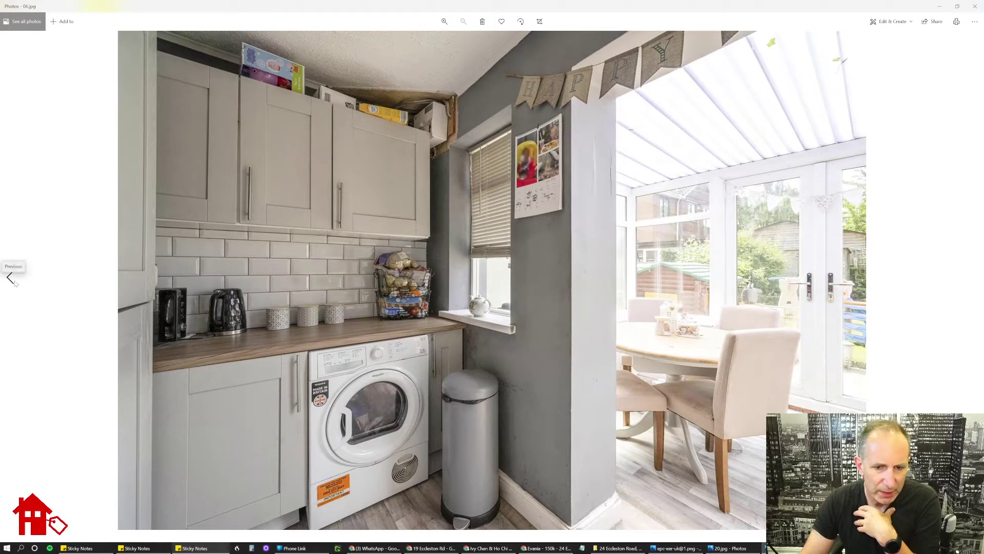
{"action": "left_click", "coordinate": [11, 278]}
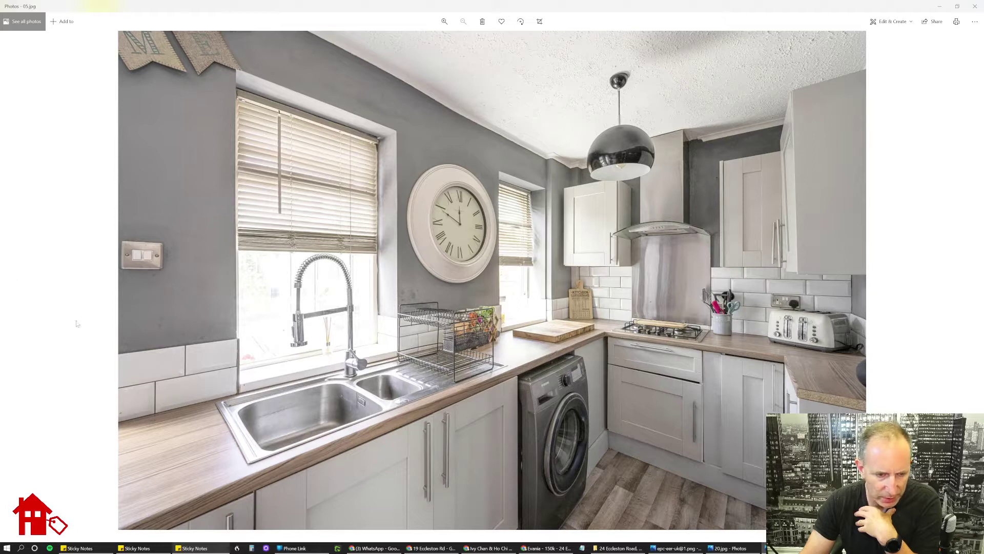
Step: Inspect the fireplace in living room photo 02.jpg, fit the whole lounge, then close Photos
{"action": "left_click", "coordinate": [12, 283]}
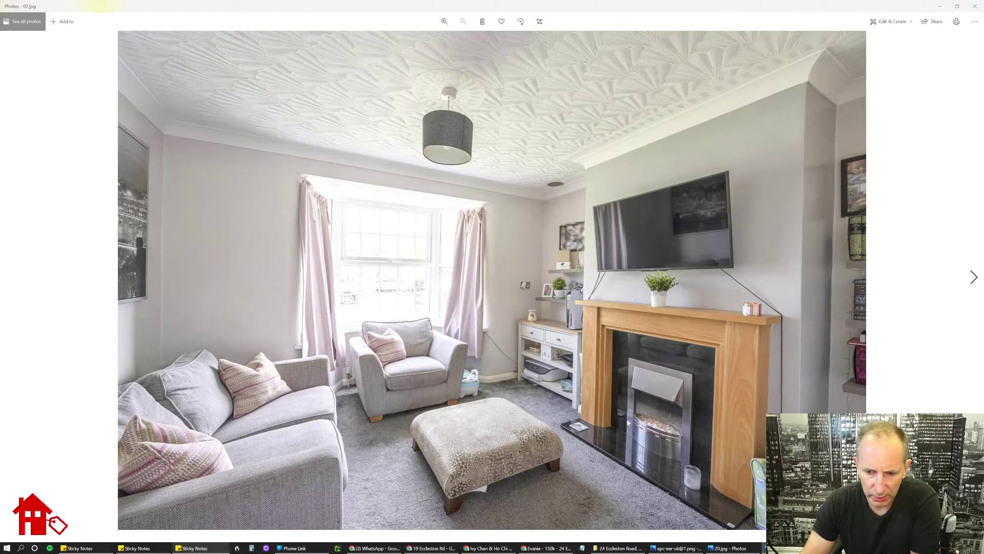
{"action": "scroll", "coordinate": [653, 408], "scroll_direction": "up", "scroll_amount": 2}
{"action": "scroll", "coordinate": [654, 400], "scroll_direction": "up", "scroll_amount": 2}
{"action": "scroll", "coordinate": [638, 369], "scroll_direction": "up", "scroll_amount": 2}
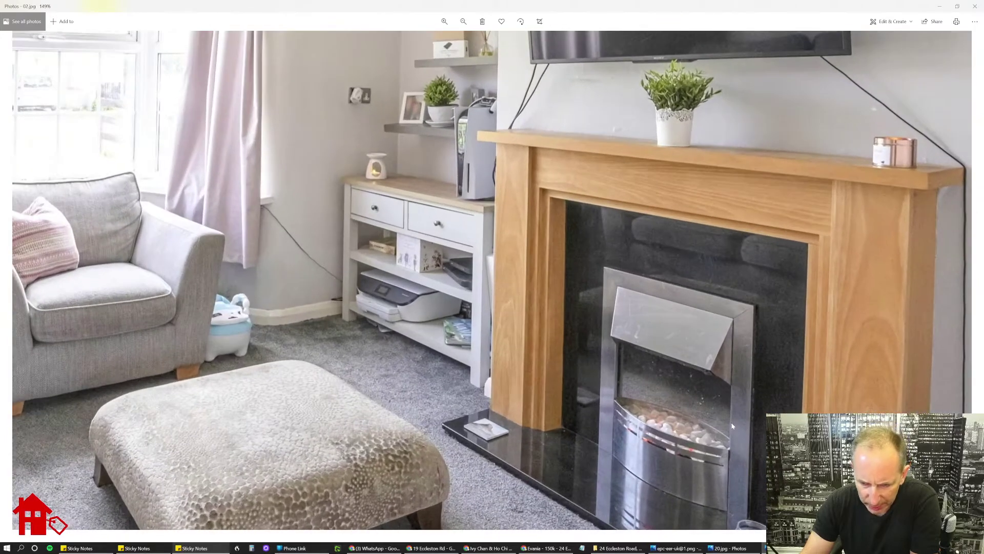
{"action": "scroll", "coordinate": [628, 330], "scroll_direction": "up", "scroll_amount": 2}
{"action": "left_click_drag", "start_coordinate": [628, 330], "coordinate": [579, 250]}
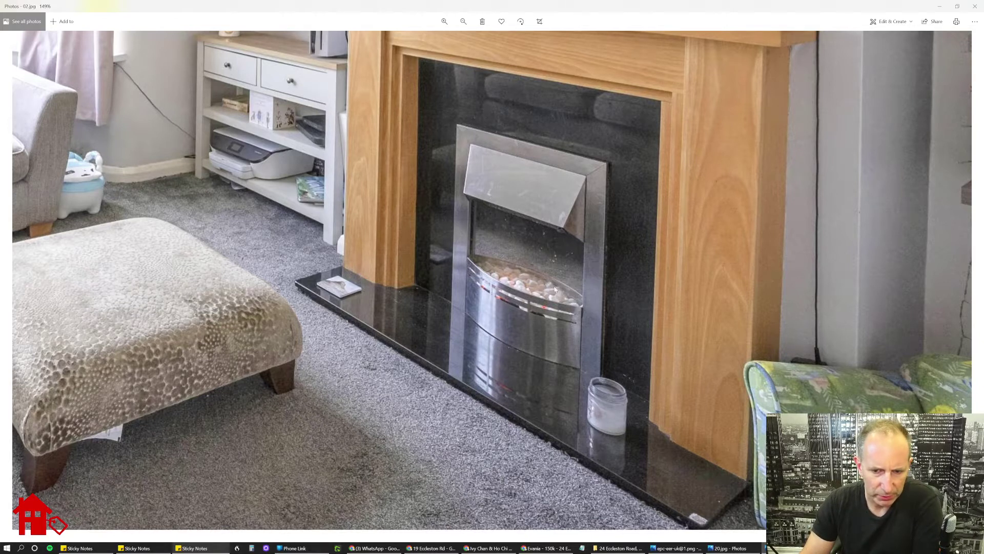
{"action": "double_click", "coordinate": [561, 356]}
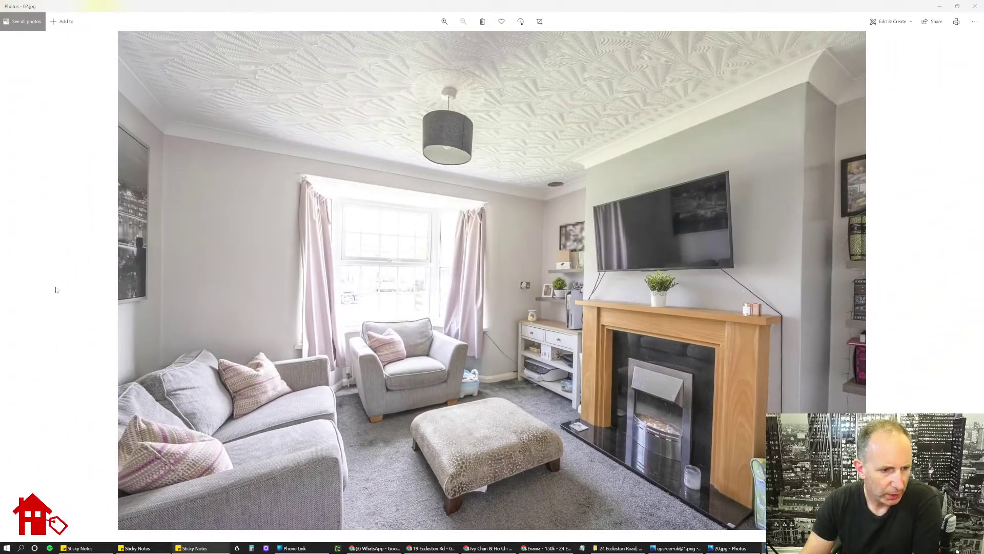
{"action": "left_click", "coordinate": [940, 7]}
Step: Go to booking_feedback_files, open folder 359260, and view its first backyard photo with bins
{"action": "left_click", "coordinate": [354, 142]}
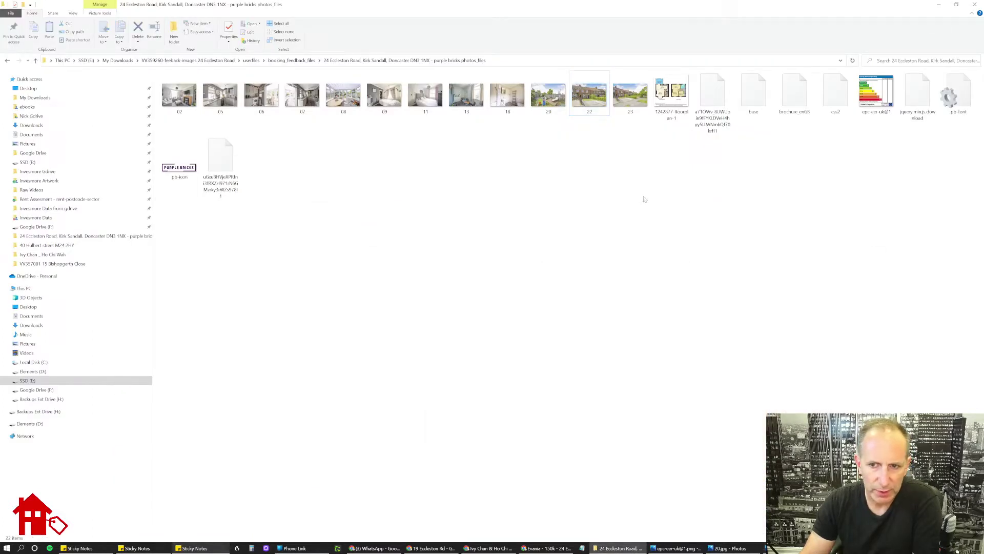
{"action": "left_click", "coordinate": [305, 60]}
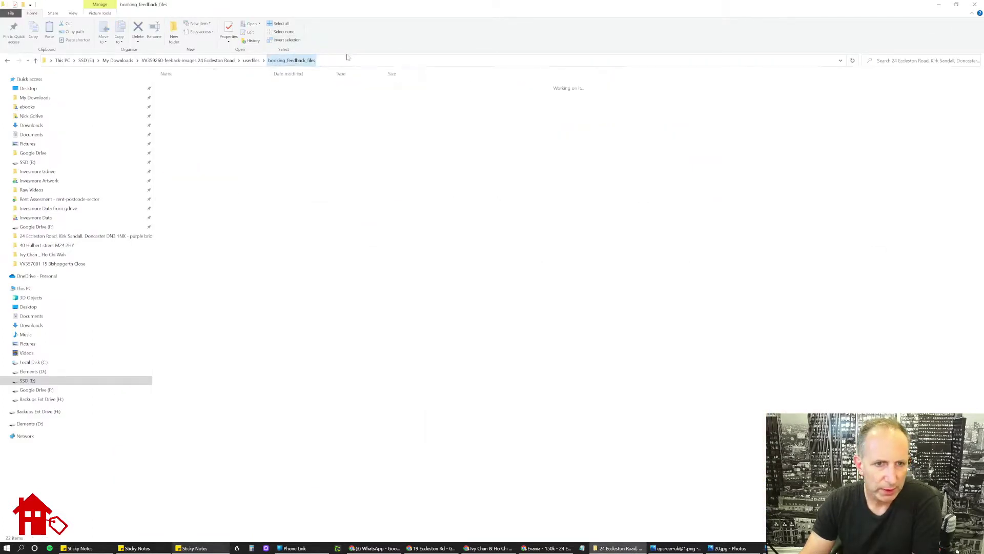
{"action": "double_click", "coordinate": [194, 93]}
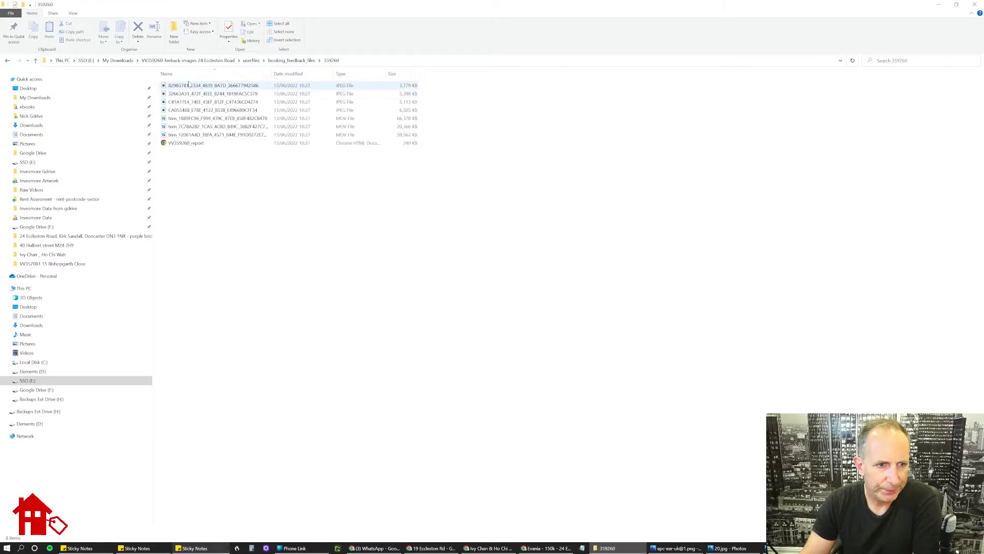
{"action": "double_click", "coordinate": [191, 85]}
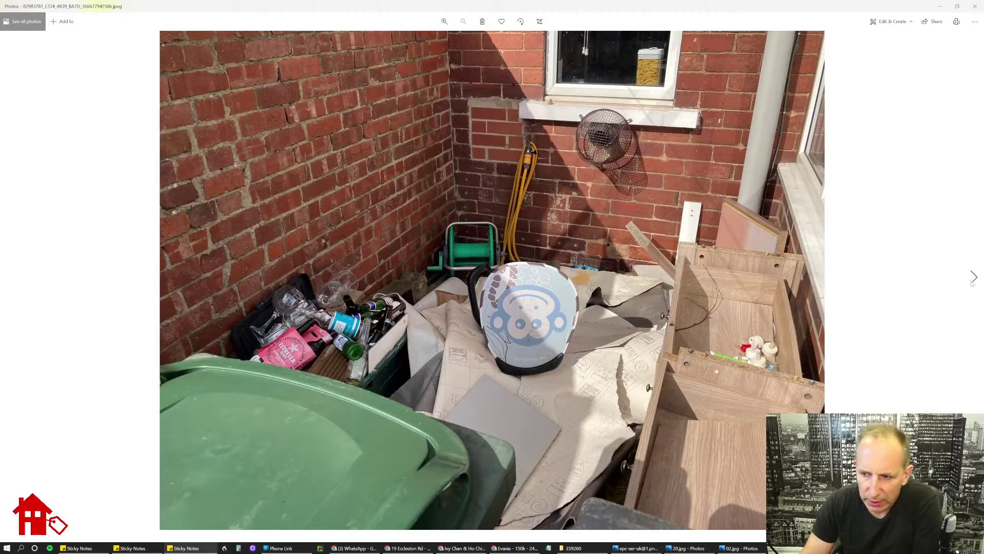
Step: Browse from the yard photos through the garden shots to the front driveway photo
{"action": "left_click", "coordinate": [973, 280]}
{"action": "left_click", "coordinate": [973, 281]}
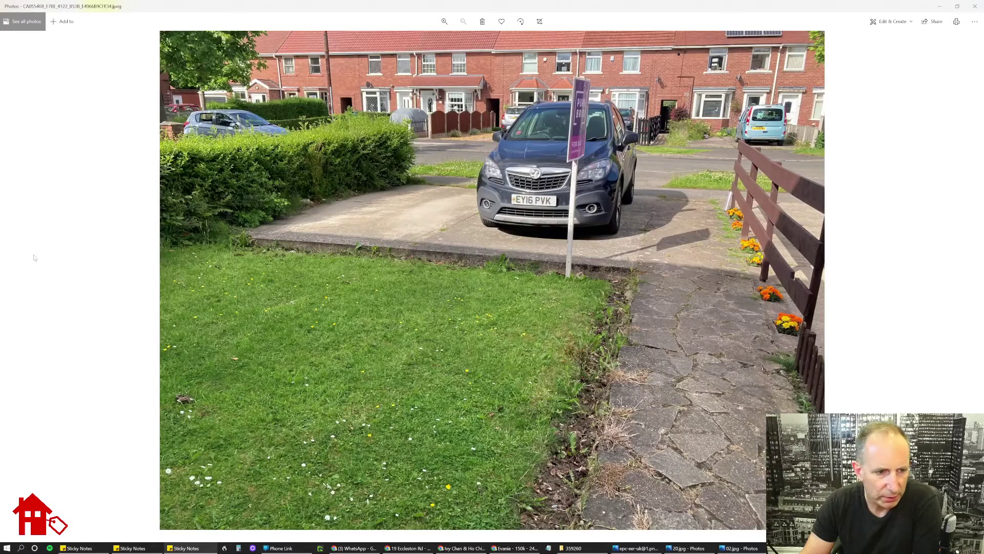
{"action": "left_click", "coordinate": [9, 277]}
{"action": "left_click", "coordinate": [10, 278]}
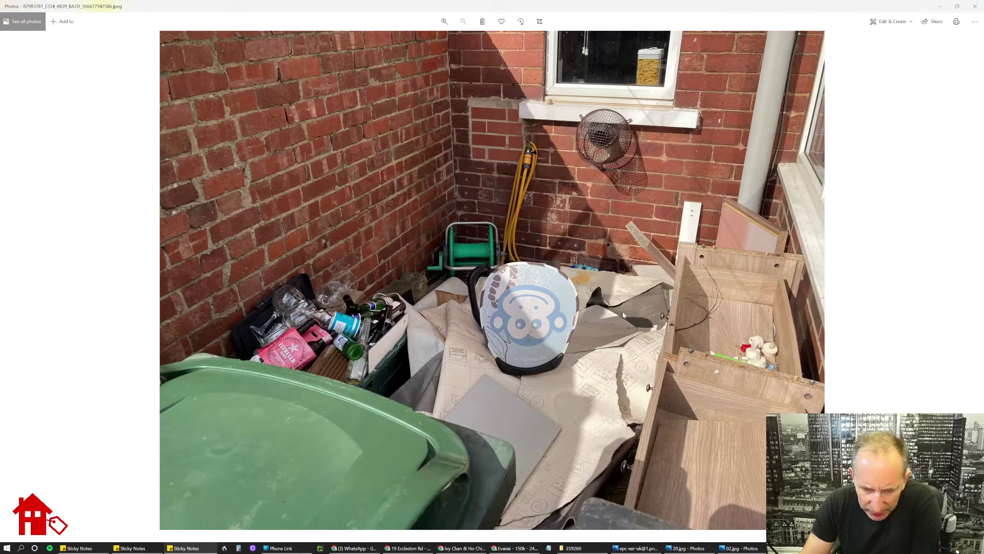
{"action": "mouse_move", "coordinate": [973, 278]}
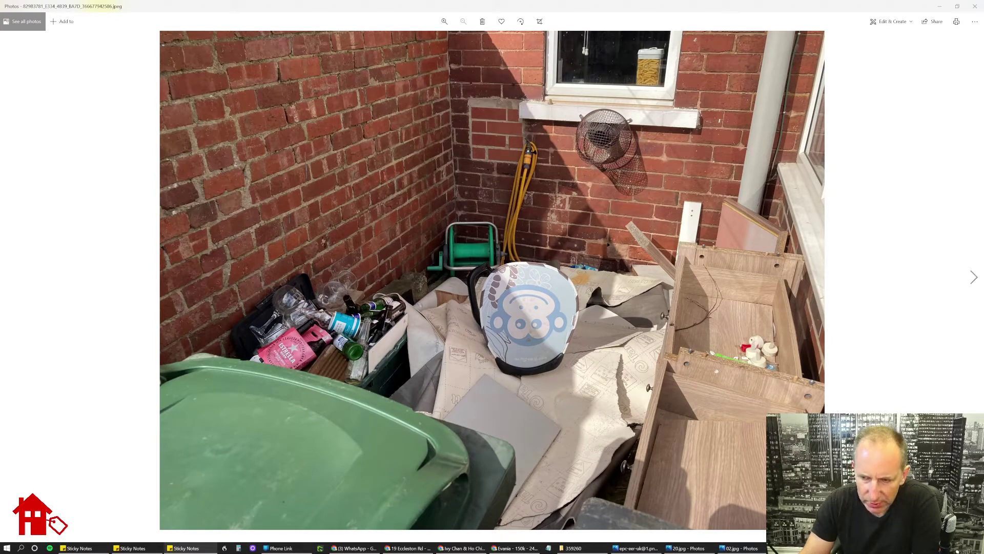
{"action": "left_click", "coordinate": [979, 284]}
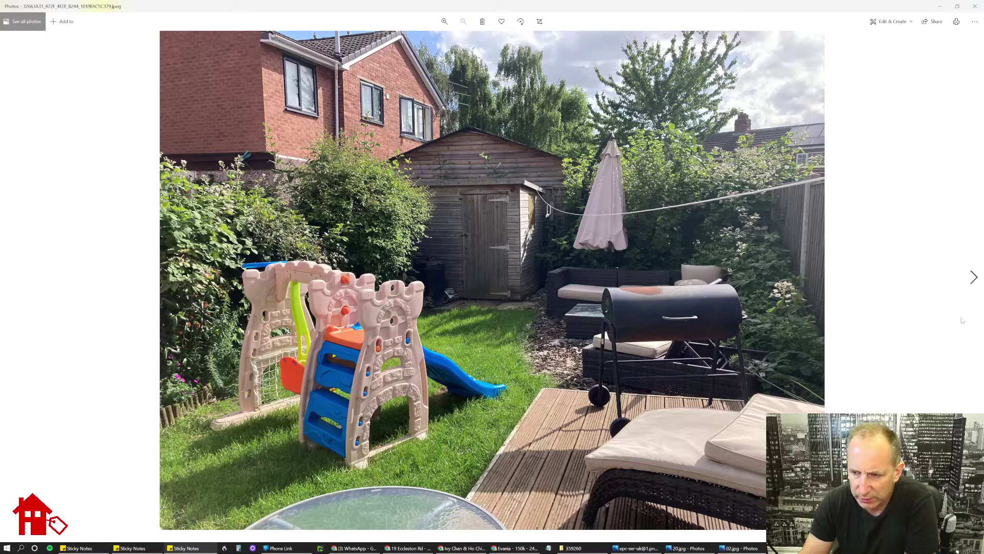
{"action": "left_click", "coordinate": [973, 277]}
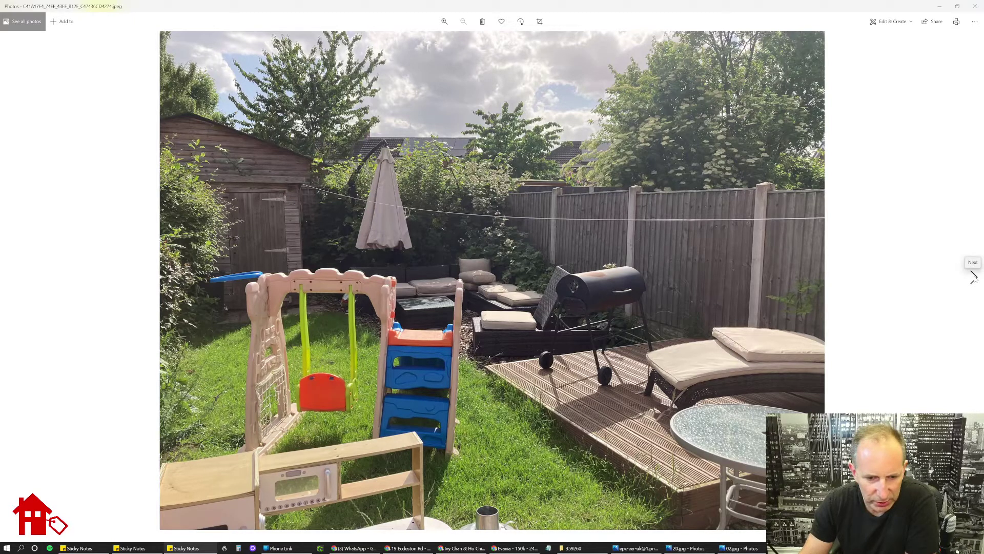
{"action": "left_click", "coordinate": [973, 277]}
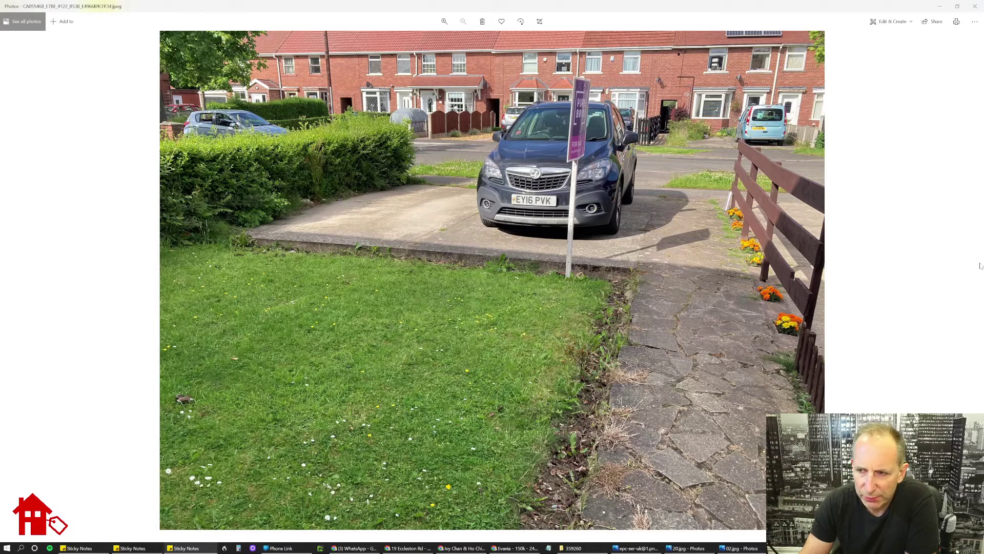
Step: Skip through the .MOV feedback clips, then close the video viewer
{"action": "left_click", "coordinate": [974, 278]}
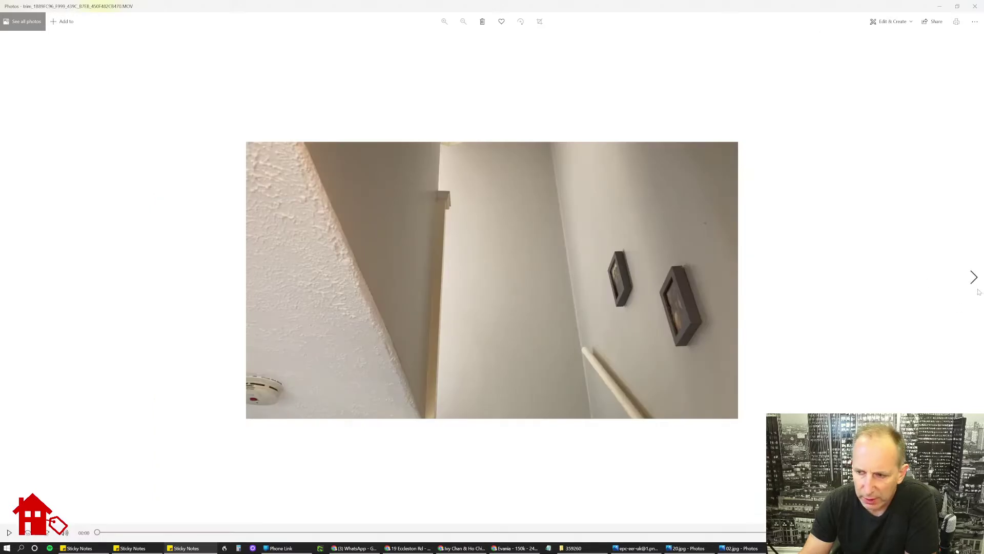
{"action": "left_click", "coordinate": [972, 279]}
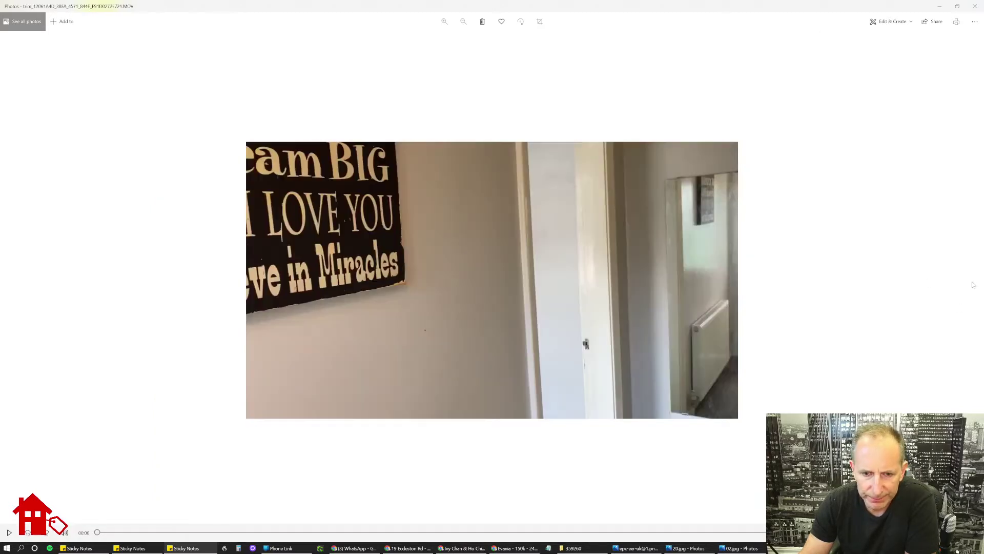
{"action": "left_click", "coordinate": [975, 5]}
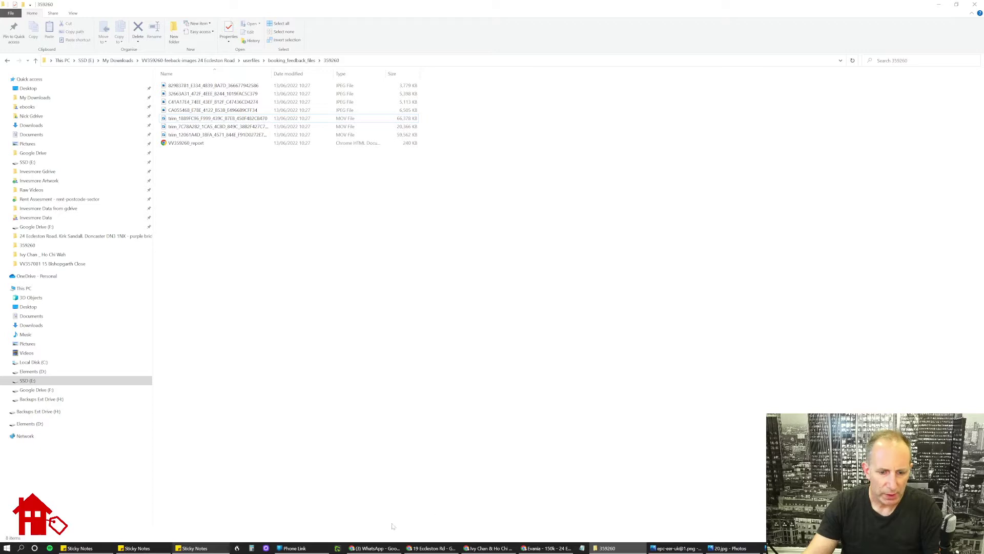
Step: Open the VV359260_report file from File Explorer in Chrome
{"action": "double_click", "coordinate": [182, 143]}
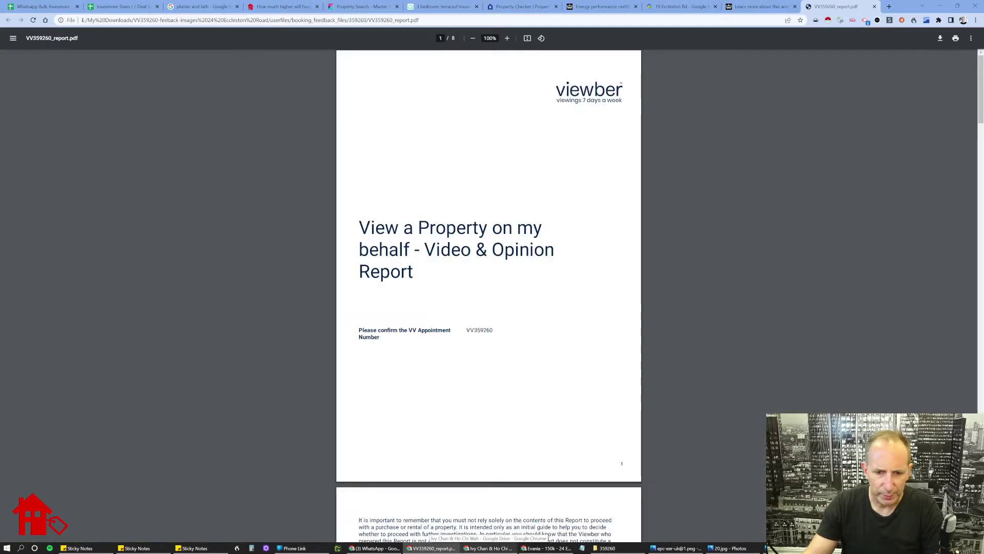
{"action": "scroll", "coordinate": [546, 258], "scroll_direction": "up", "scroll_amount": 5, "text": "ctrl"}
{"action": "scroll", "coordinate": [546, 264], "scroll_direction": "down", "scroll_amount": 10}
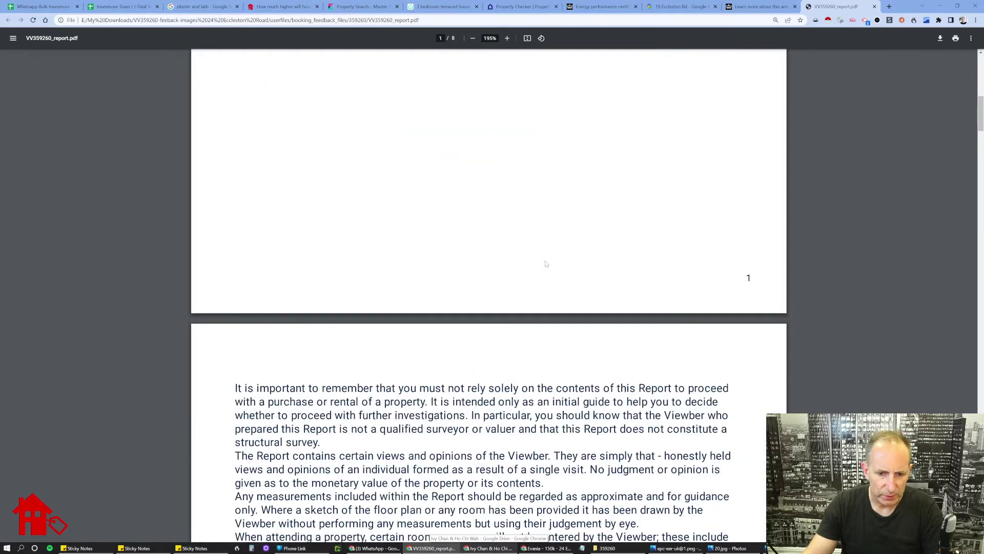
{"action": "scroll", "coordinate": [546, 265], "scroll_direction": "down", "scroll_amount": 5}
{"action": "scroll", "coordinate": [545, 265], "scroll_direction": "down", "scroll_amount": 8}
{"action": "scroll", "coordinate": [547, 264], "scroll_direction": "down", "scroll_amount": 3}
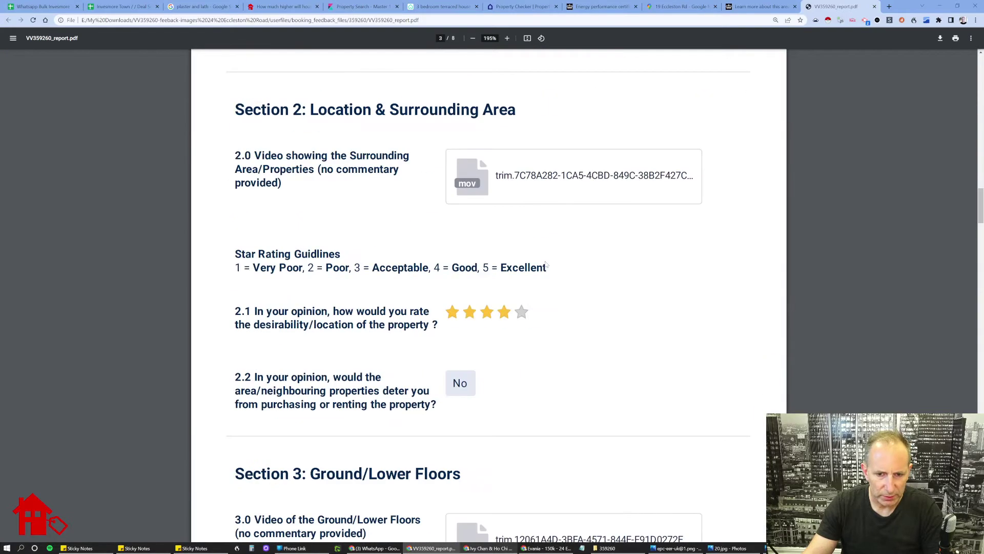
{"action": "scroll", "coordinate": [546, 265], "scroll_direction": "down", "scroll_amount": 2}
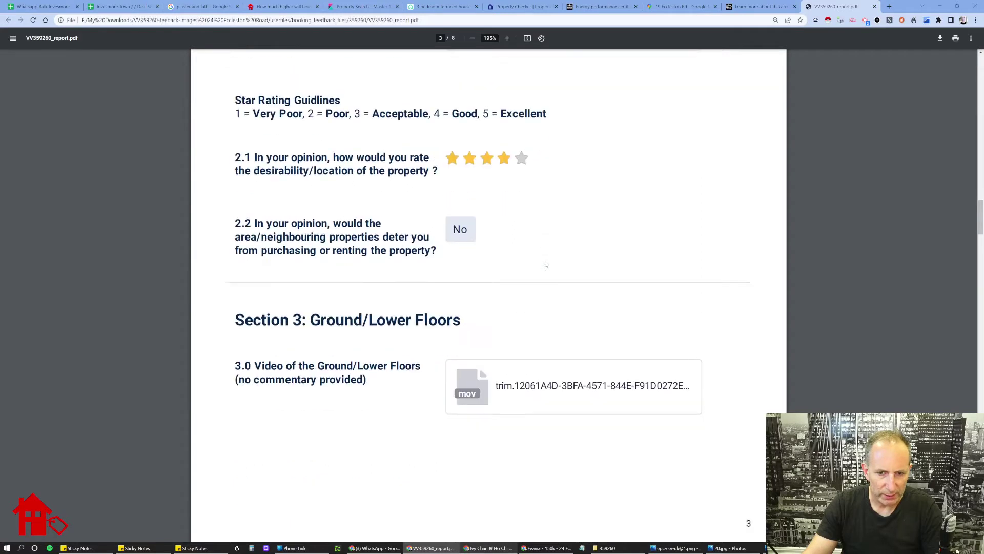
{"action": "scroll", "coordinate": [546, 264], "scroll_direction": "down", "scroll_amount": 4}
{"action": "scroll", "coordinate": [547, 264], "scroll_direction": "down", "scroll_amount": 4}
{"action": "scroll", "coordinate": [546, 265], "scroll_direction": "down", "scroll_amount": 5}
{"action": "scroll", "coordinate": [546, 264], "scroll_direction": "down", "scroll_amount": 1}
{"action": "scroll", "coordinate": [546, 265], "scroll_direction": "down", "scroll_amount": 4}
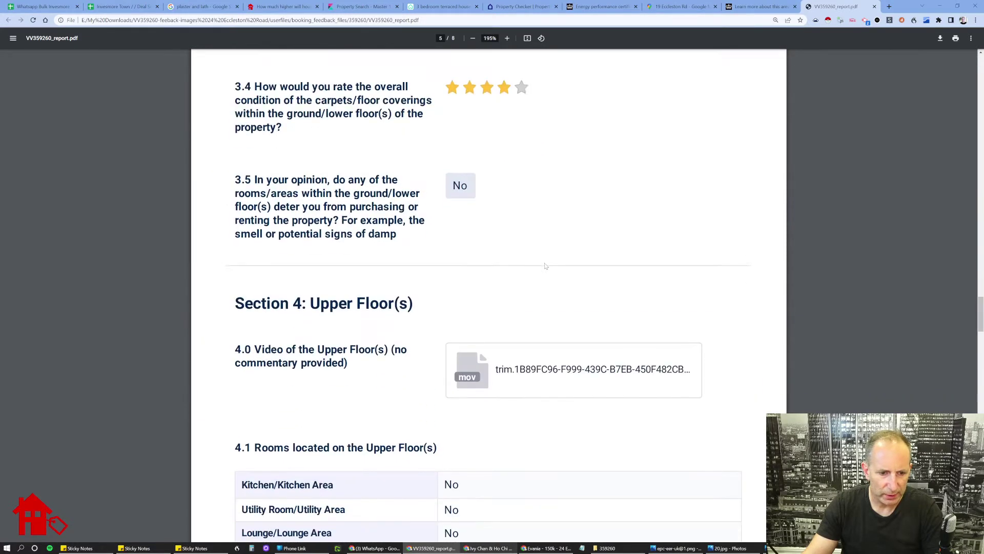
{"action": "scroll", "coordinate": [546, 264], "scroll_direction": "down", "scroll_amount": 5}
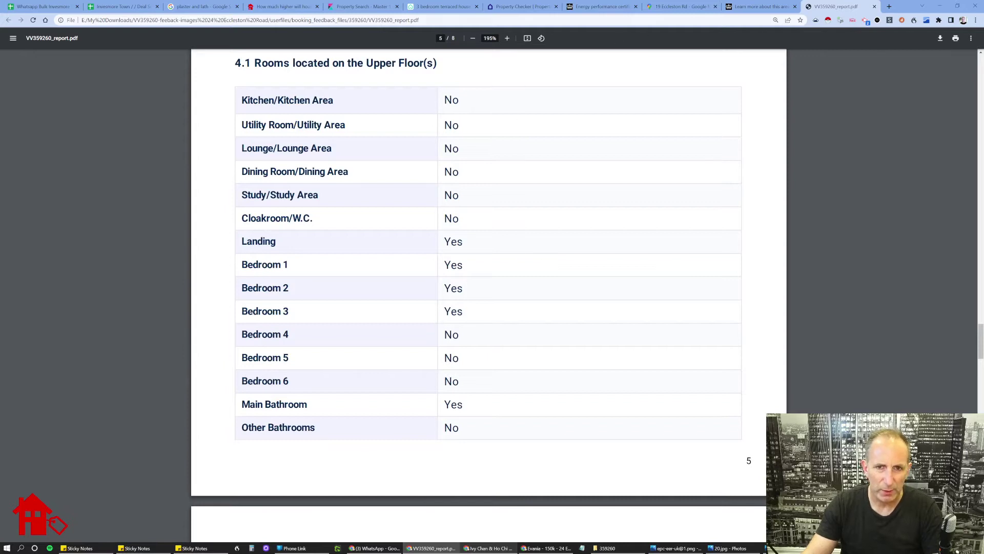
{"action": "left_click", "coordinate": [672, 6]}
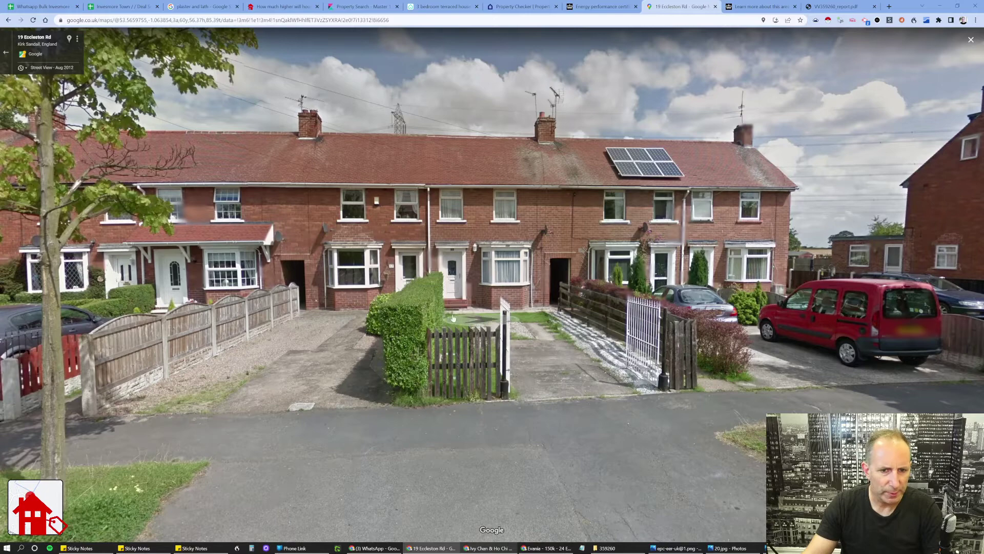
{"action": "mouse_move", "coordinate": [38, 156]}
{"action": "left_mouse_down"}
{"action": "mouse_move", "coordinate": [565, 309]}
{"action": "mouse_move", "coordinate": [711, 311]}
{"action": "left_mouse_up"}
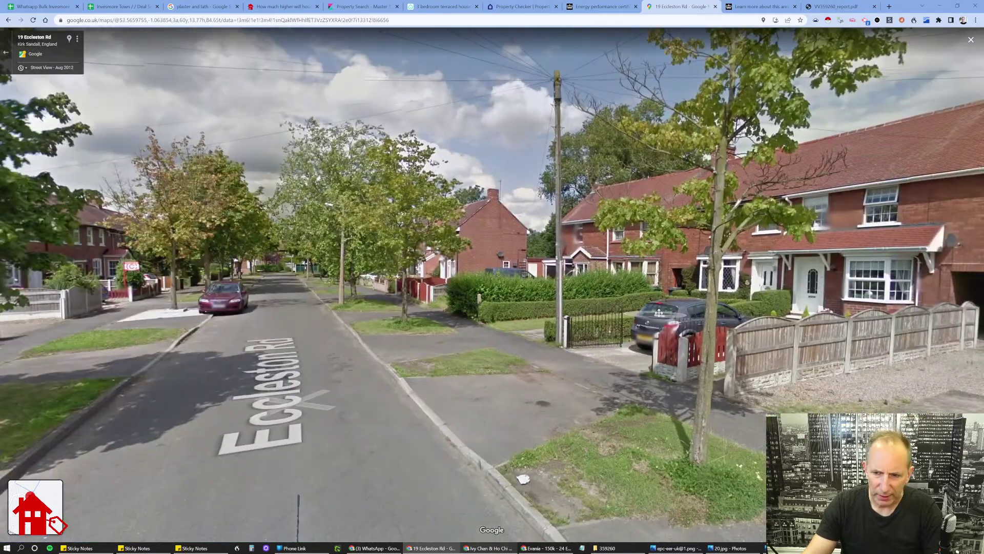
{"action": "left_click", "coordinate": [4, 52]}
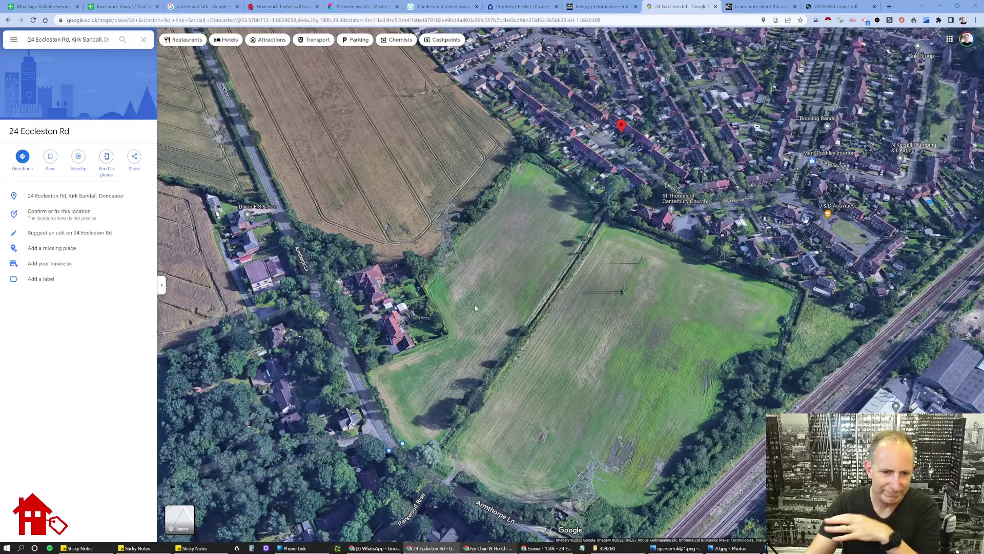
Step: Pan over the estate, fields and northern woodland, then drop the pegman onto Eccleston Rd
{"action": "left_click_drag", "start_coordinate": [509, 309], "coordinate": [587, 438]}
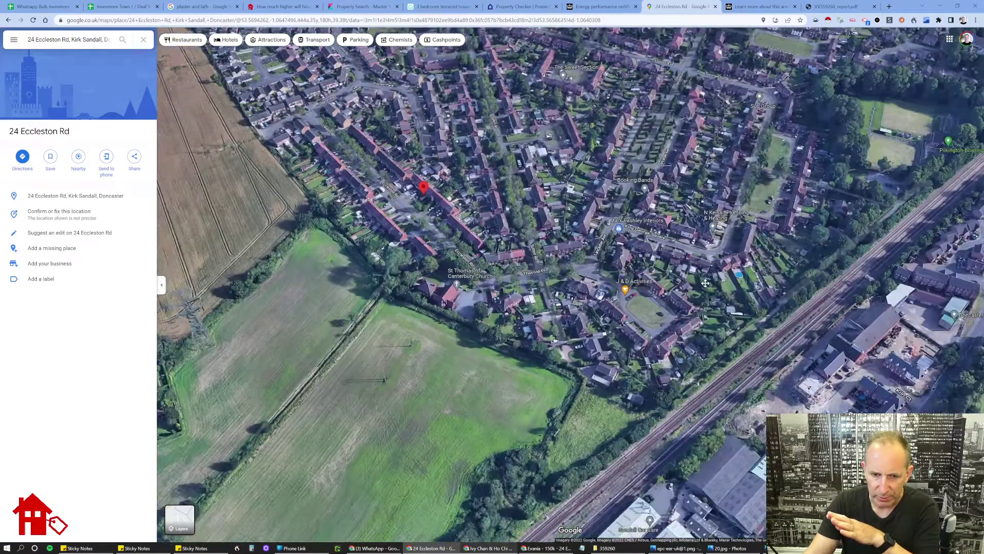
{"action": "mouse_move", "coordinate": [800, 396]}
{"action": "left_mouse_down"}
{"action": "mouse_move", "coordinate": [851, 198]}
{"action": "mouse_move", "coordinate": [653, 284]}
{"action": "left_mouse_up"}
{"action": "scroll", "coordinate": [654, 284], "scroll_direction": "up", "scroll_amount": 1}
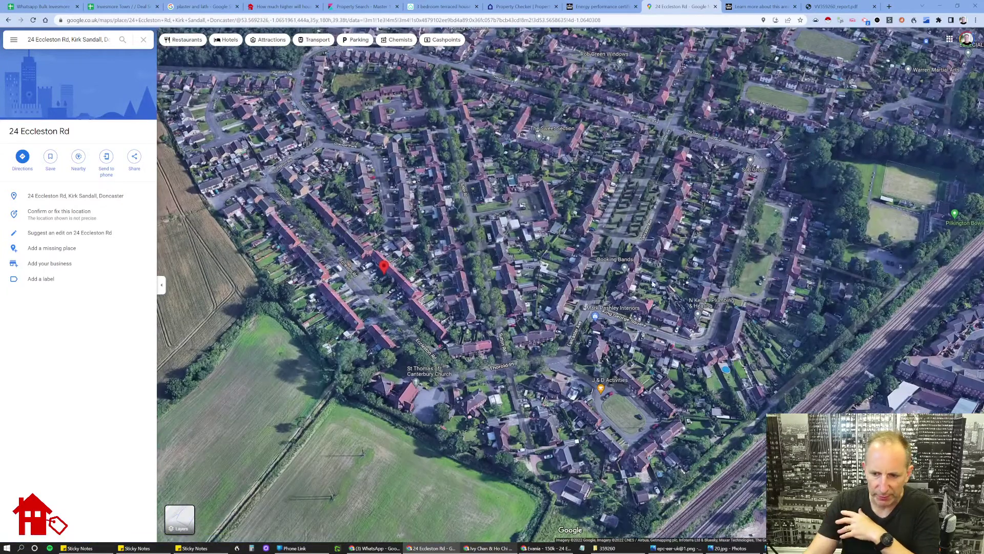
{"action": "left_click_drag", "start_coordinate": [479, 338], "coordinate": [588, 473]}
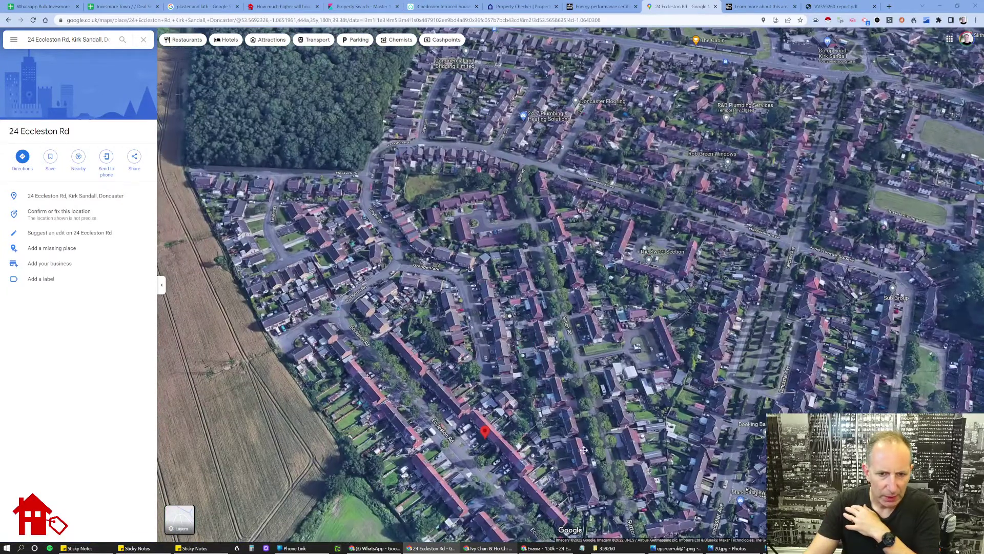
{"action": "left_click_drag", "start_coordinate": [607, 525], "coordinate": [578, 499]}
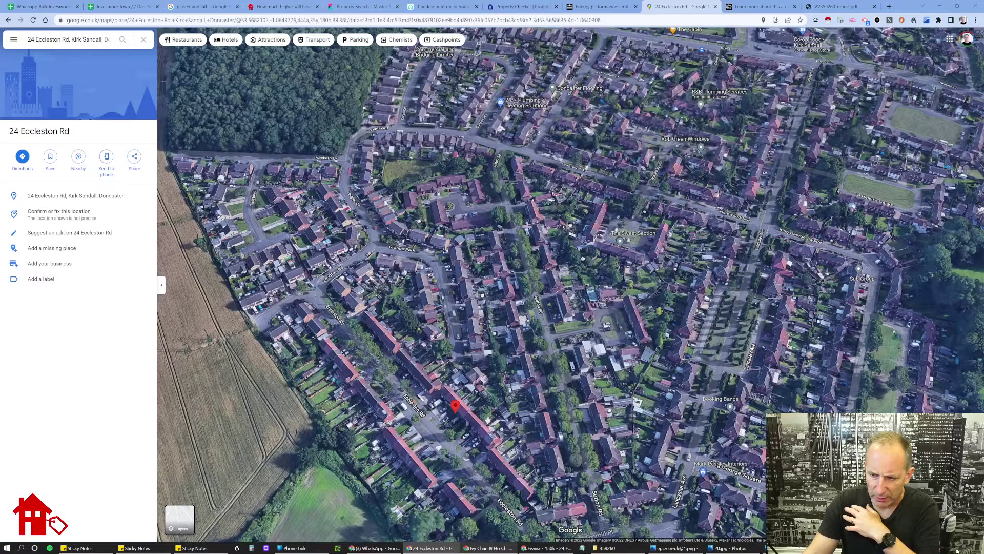
{"action": "mouse_move", "coordinate": [961, 508]}
{"action": "left_mouse_down"}
{"action": "mouse_move", "coordinate": [427, 380]}
{"action": "mouse_move", "coordinate": [427, 389]}
{"action": "left_mouse_up"}
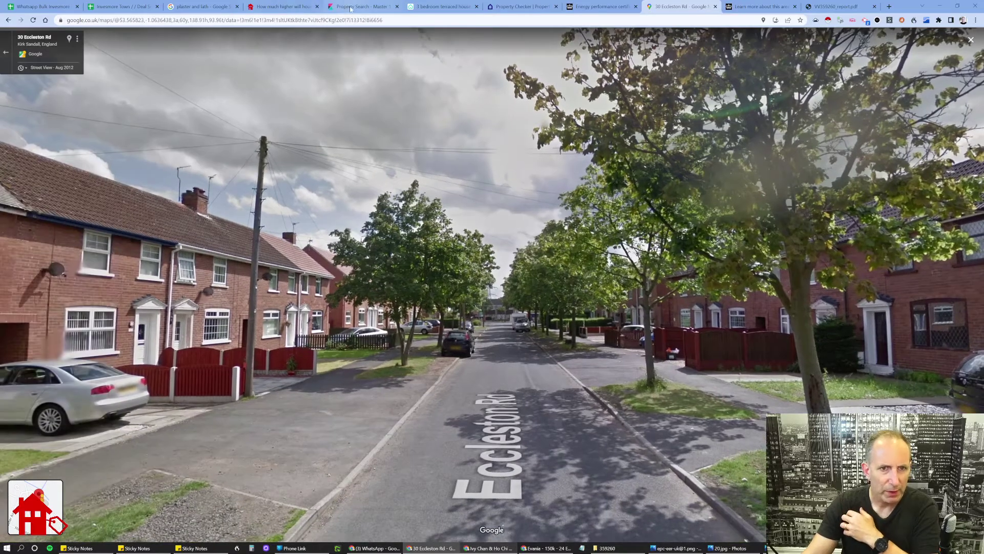
Step: Read the burglary, anti-social behaviour and violence records at crime markers near the property
{"action": "left_click", "coordinate": [357, 6]}
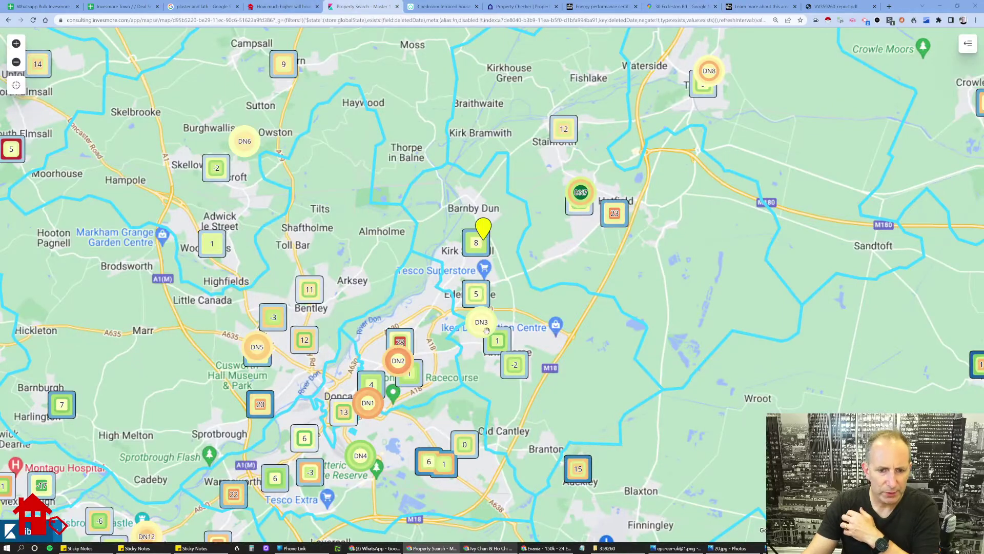
{"action": "scroll", "coordinate": [482, 329], "scroll_direction": "up", "scroll_amount": 3}
{"action": "scroll", "coordinate": [483, 329], "scroll_direction": "up", "scroll_amount": 2}
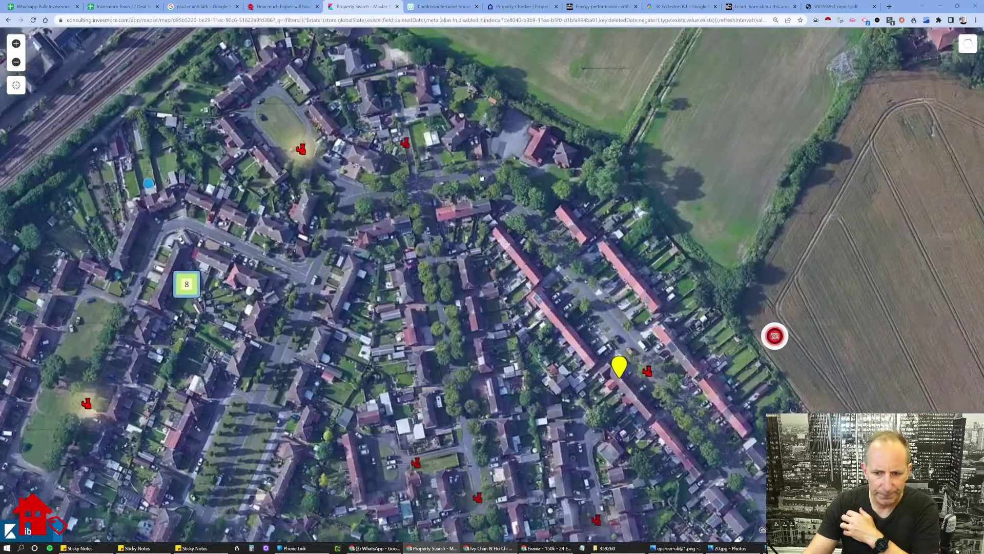
{"action": "left_click_drag", "start_coordinate": [470, 171], "coordinate": [435, 143]}
{"action": "left_click", "coordinate": [545, 295]}
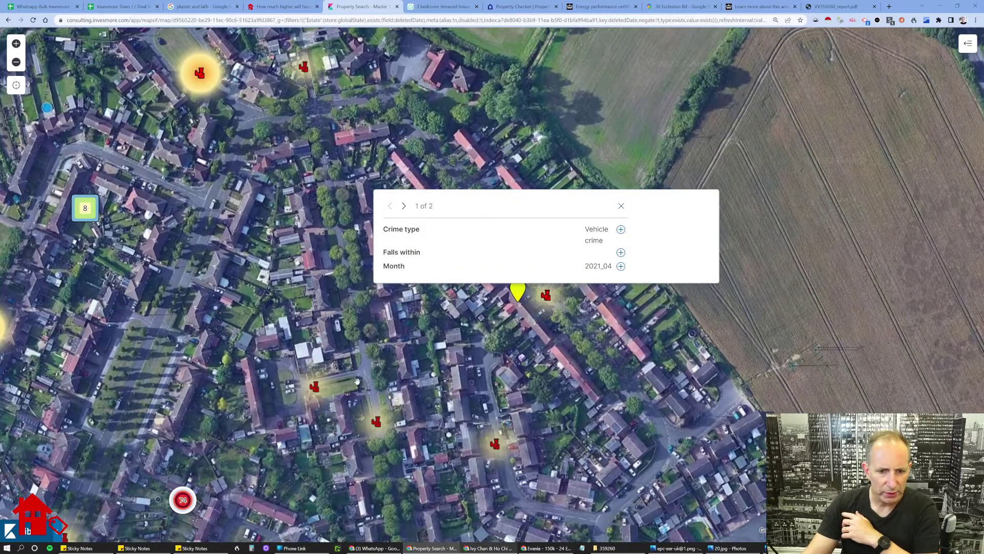
{"action": "left_click", "coordinate": [314, 387]}
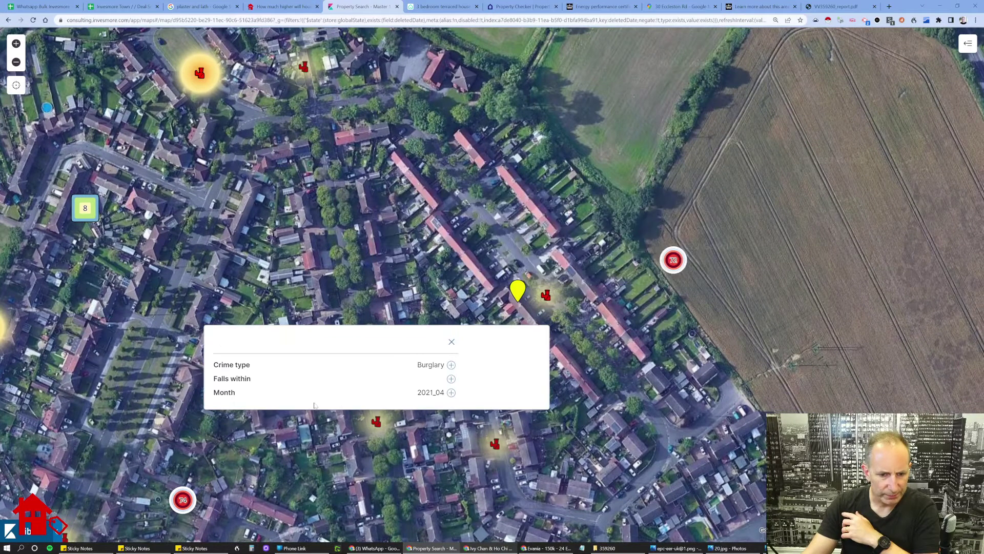
{"action": "left_click", "coordinate": [495, 444]}
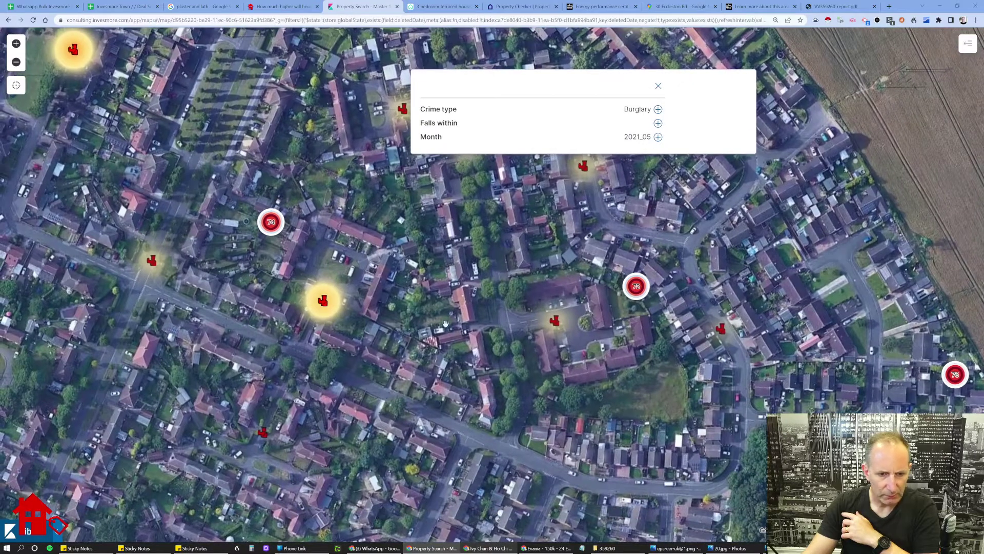
{"action": "left_click", "coordinate": [317, 299]}
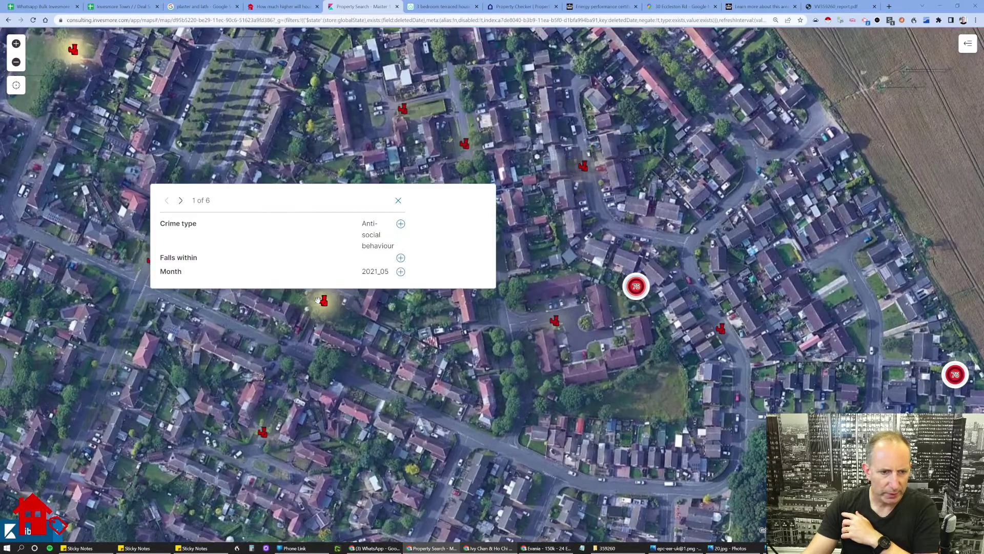
{"action": "left_click", "coordinate": [573, 321]}
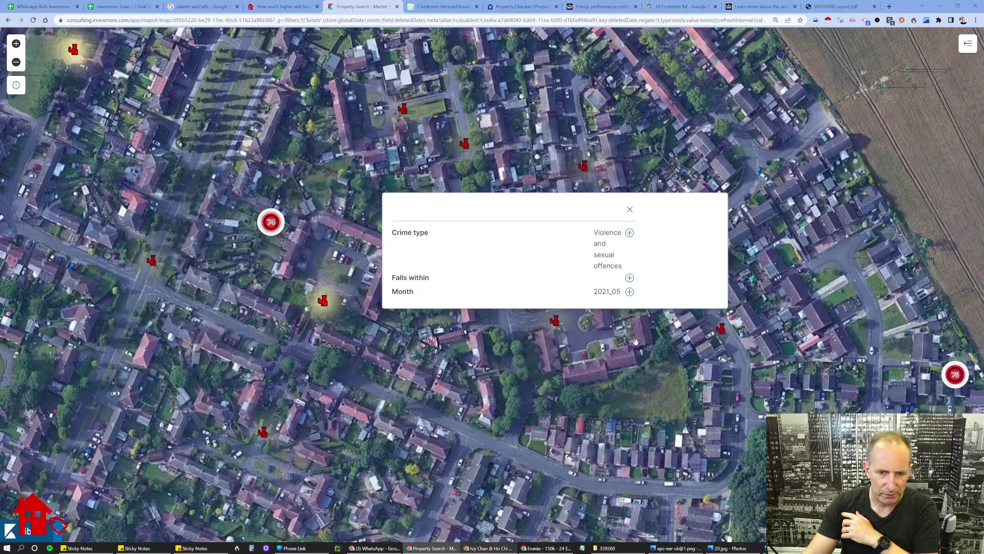
{"action": "left_click", "coordinate": [637, 372]}
{"action": "left_click_drag", "start_coordinate": [633, 389], "coordinate": [584, 231]}
{"action": "scroll", "coordinate": [593, 276], "scroll_direction": "down", "scroll_amount": 2}
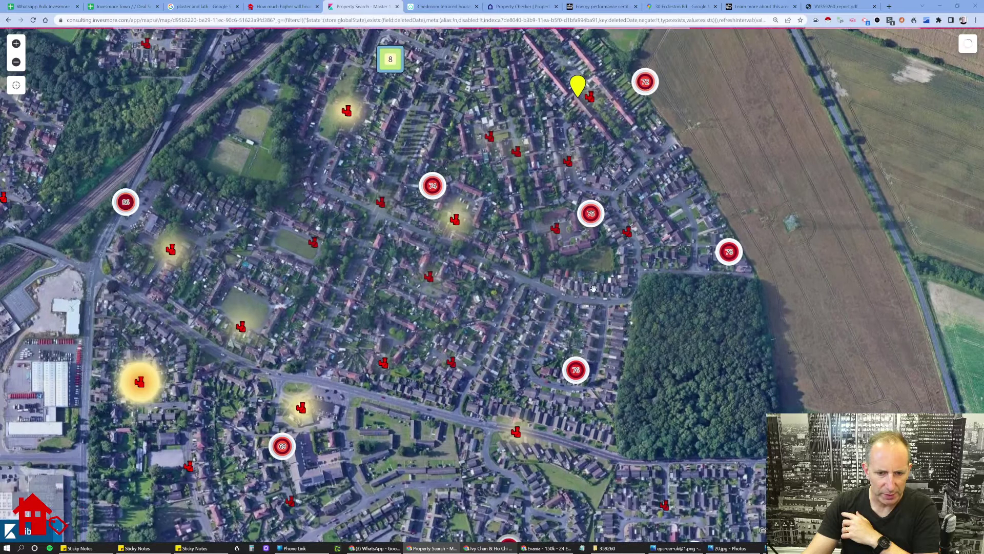
{"action": "left_click", "coordinate": [591, 218]}
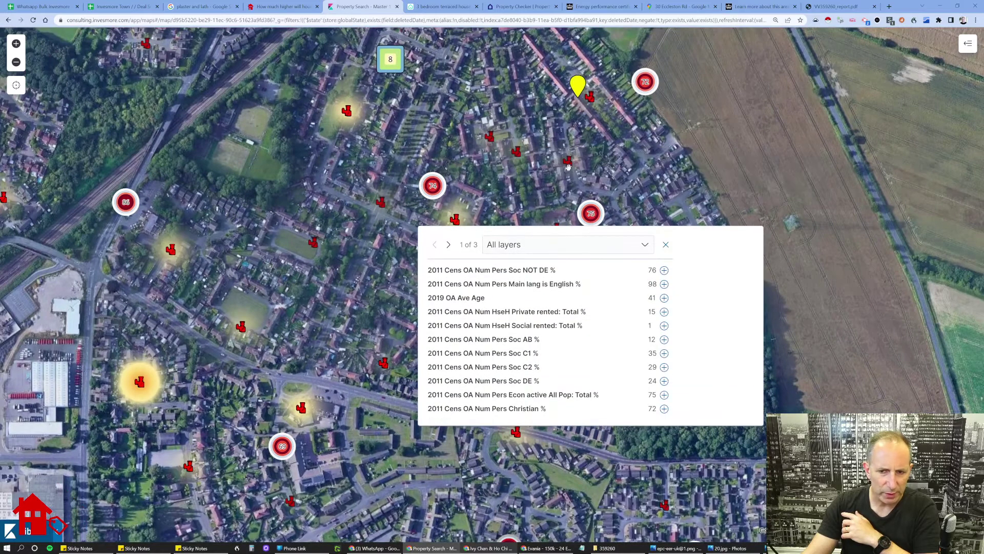
{"action": "left_click_drag", "start_coordinate": [569, 166], "coordinate": [477, 150]}
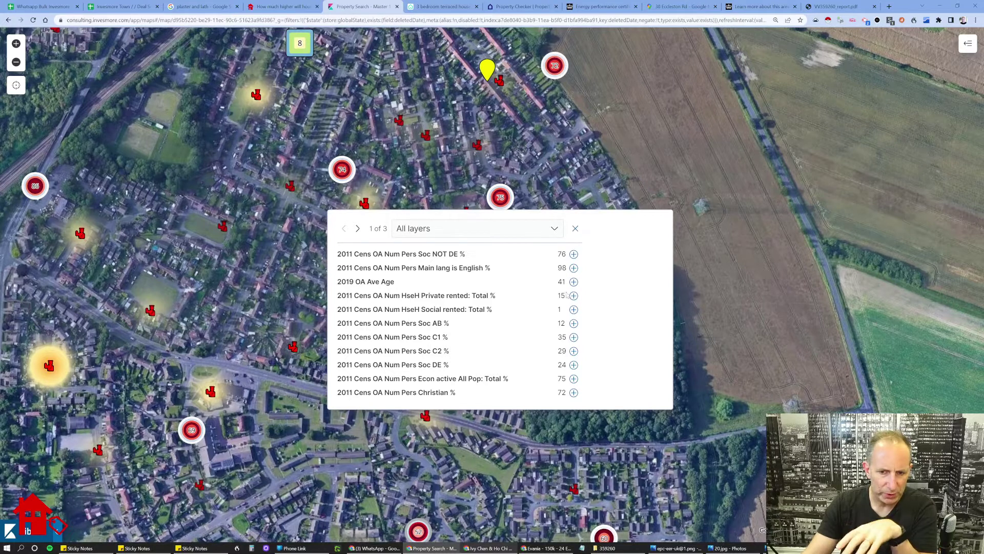
{"action": "triple_click", "coordinate": [514, 291]}
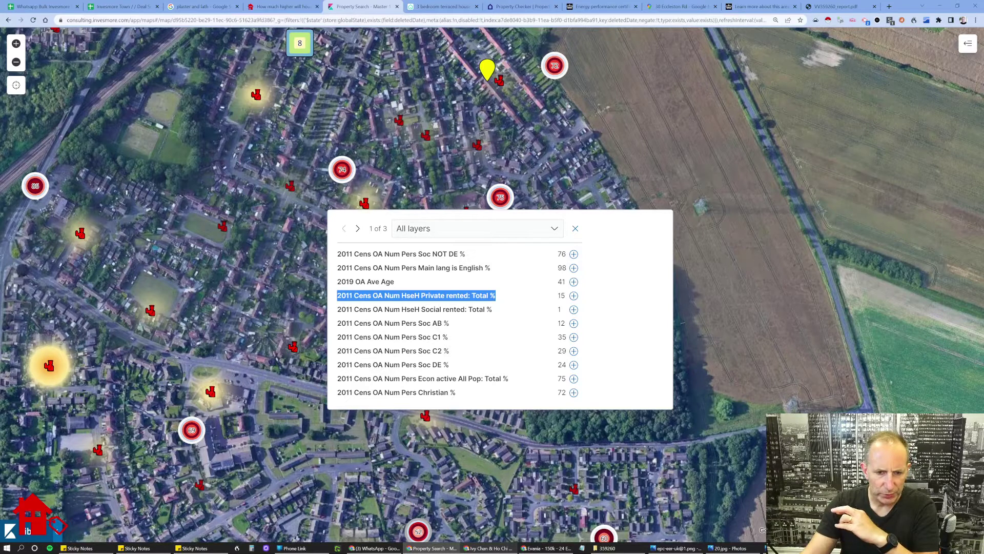
{"action": "left_click", "coordinate": [265, 263]}
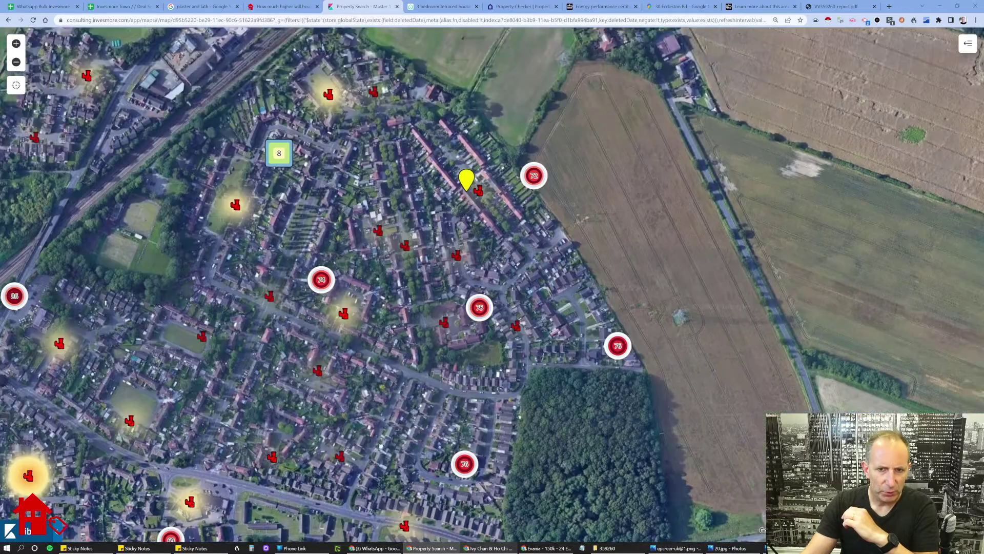
Step: Pan Investmore's map out to show Kirk Sandall among surrounding towns and district boundaries
{"action": "left_click_drag", "start_coordinate": [406, 256], "coordinate": [352, 439]}
{"action": "left_click_drag", "start_coordinate": [458, 290], "coordinate": [559, 200]}
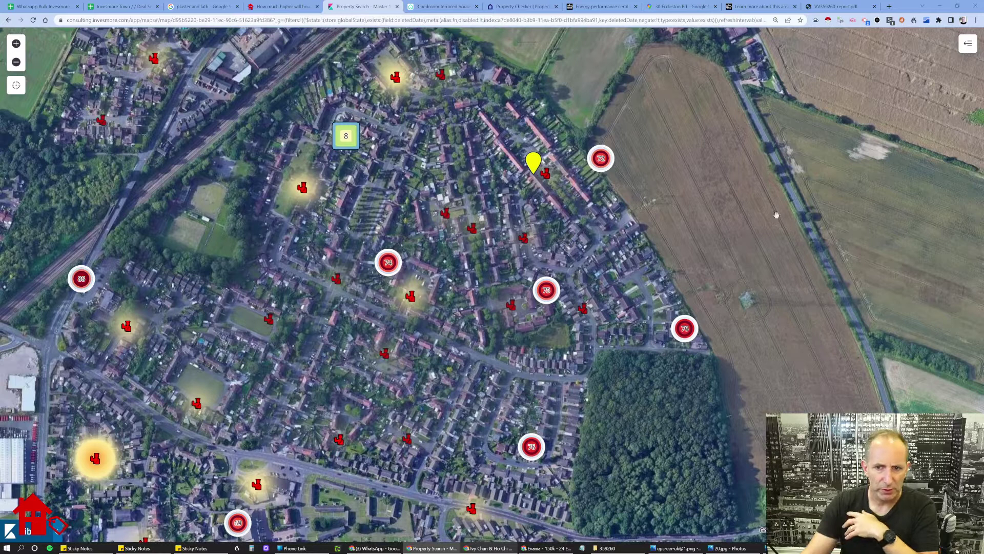
{"action": "scroll", "coordinate": [500, 263], "scroll_direction": "down", "scroll_amount": 1}
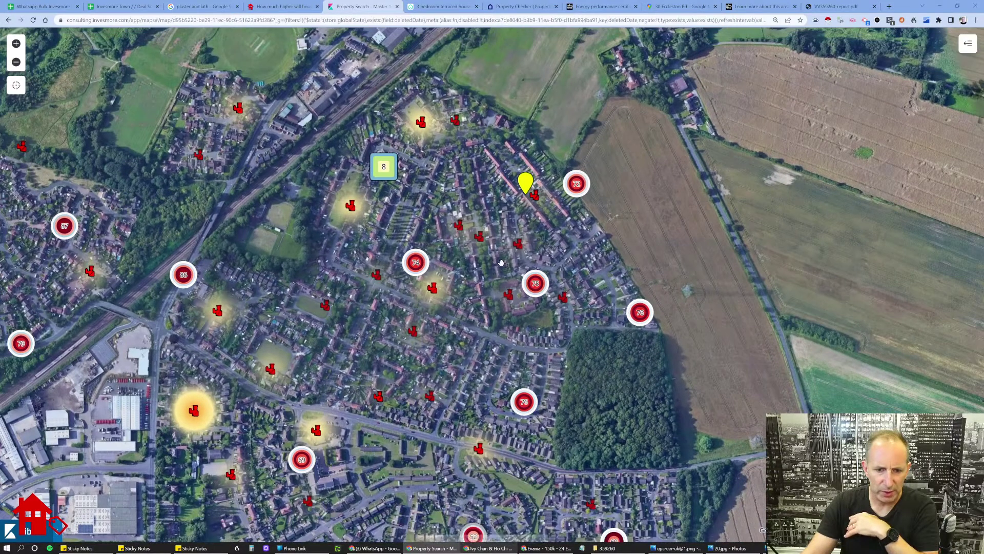
{"action": "left_click_drag", "start_coordinate": [570, 365], "coordinate": [590, 324]}
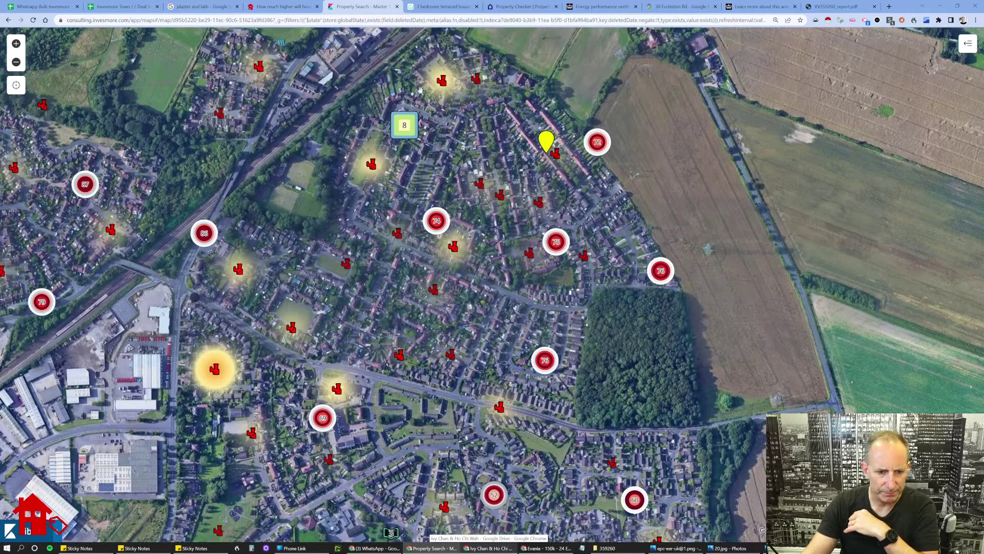
{"action": "left_click_drag", "start_coordinate": [480, 438], "coordinate": [523, 270]}
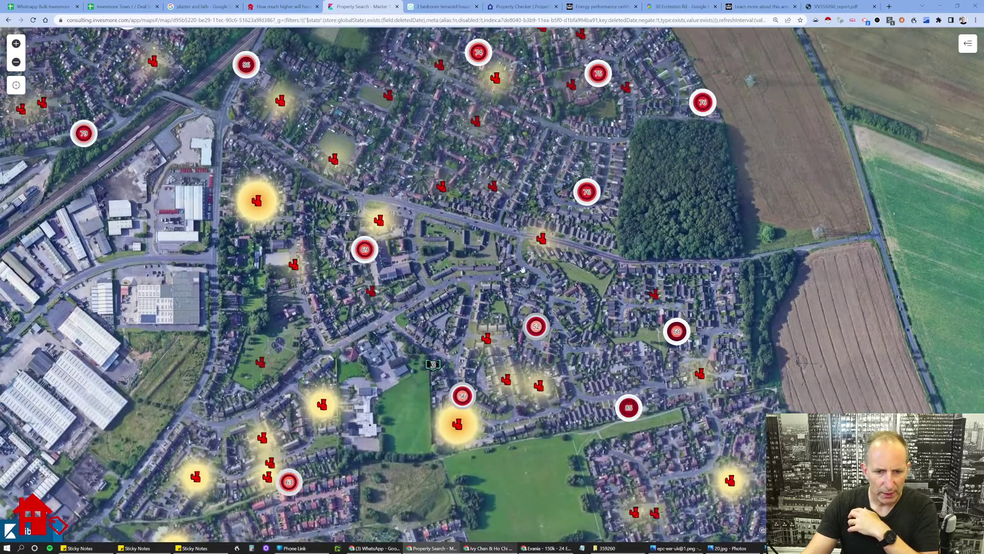
{"action": "left_click_drag", "start_coordinate": [600, 270], "coordinate": [584, 332]}
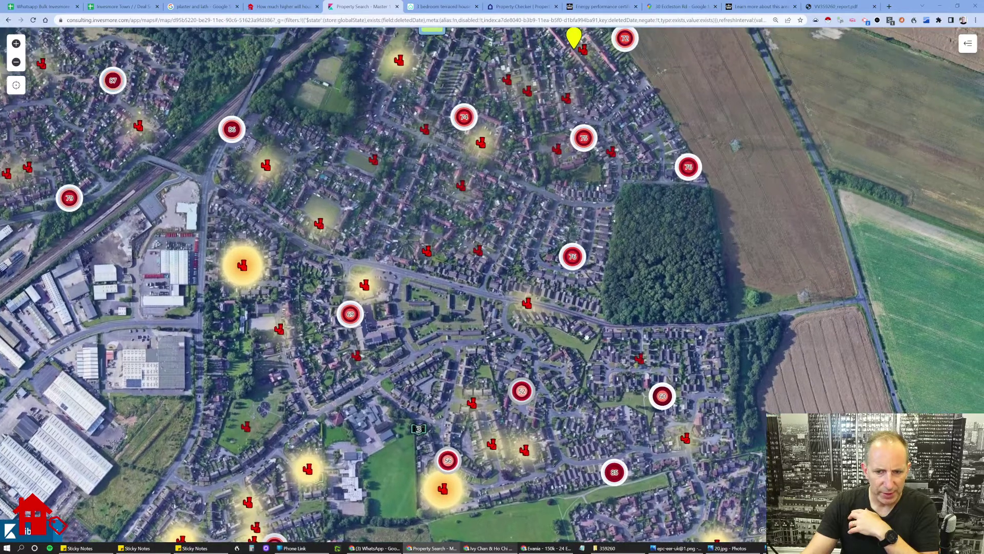
{"action": "scroll", "coordinate": [585, 331], "scroll_direction": "down", "scroll_amount": 2}
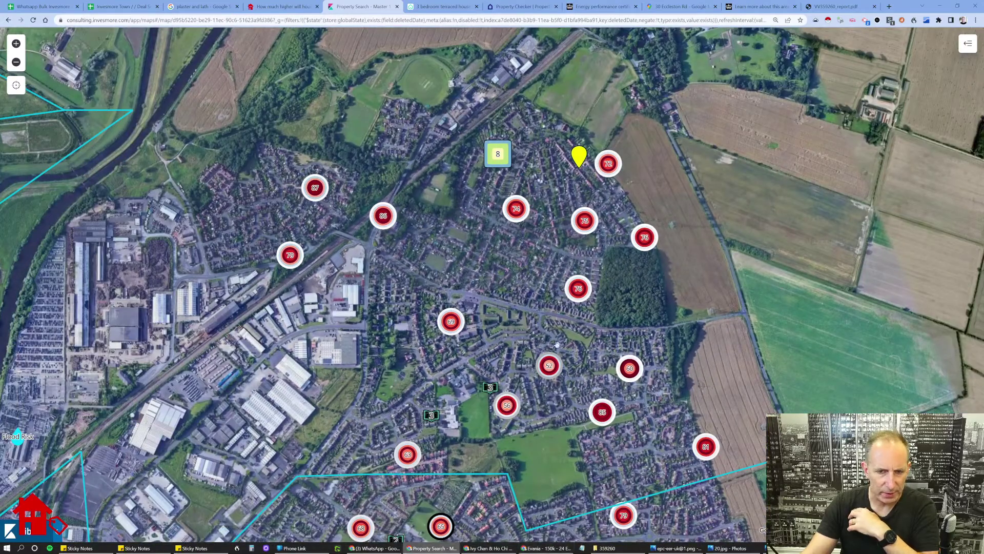
{"action": "scroll", "coordinate": [533, 321], "scroll_direction": "down", "scroll_amount": 2}
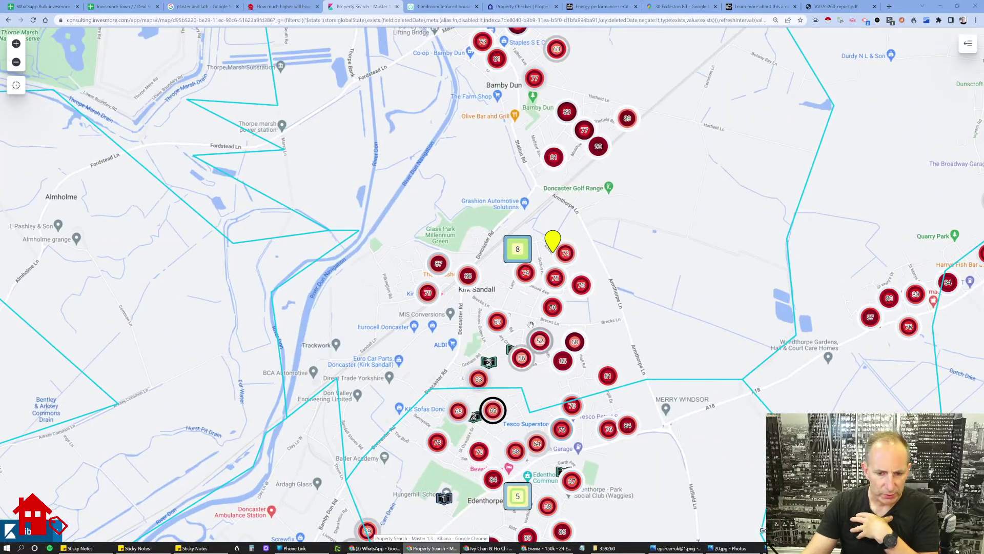
{"action": "scroll", "coordinate": [530, 324], "scroll_direction": "up", "scroll_amount": 2}
{"action": "scroll", "coordinate": [511, 388], "scroll_direction": "down", "scroll_amount": 1}
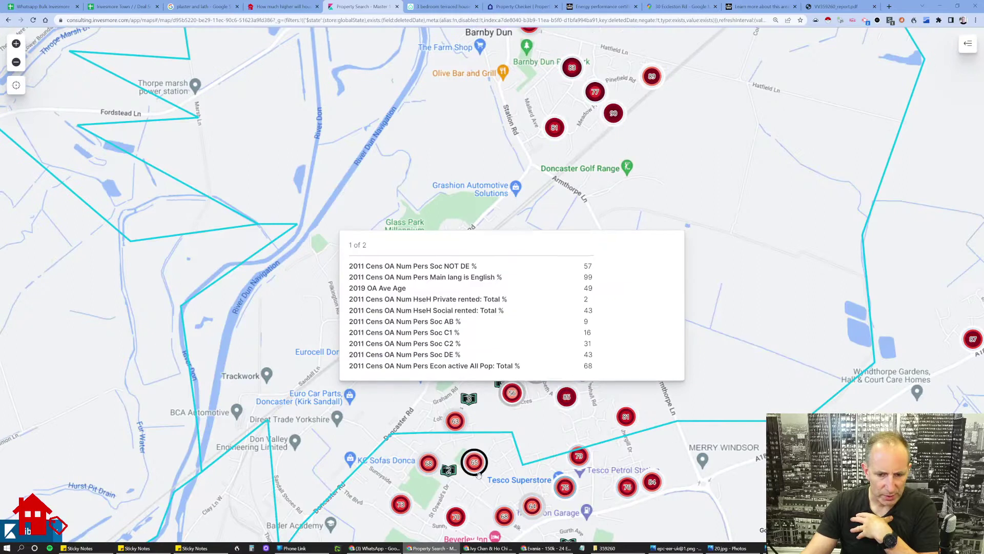
{"action": "mouse_move", "coordinate": [497, 319]}
{"action": "left_mouse_down"}
{"action": "mouse_move", "coordinate": [468, 416]}
{"action": "mouse_move", "coordinate": [473, 231]}
{"action": "left_mouse_up"}
{"action": "scroll", "coordinate": [473, 226], "scroll_direction": "down", "scroll_amount": 1}
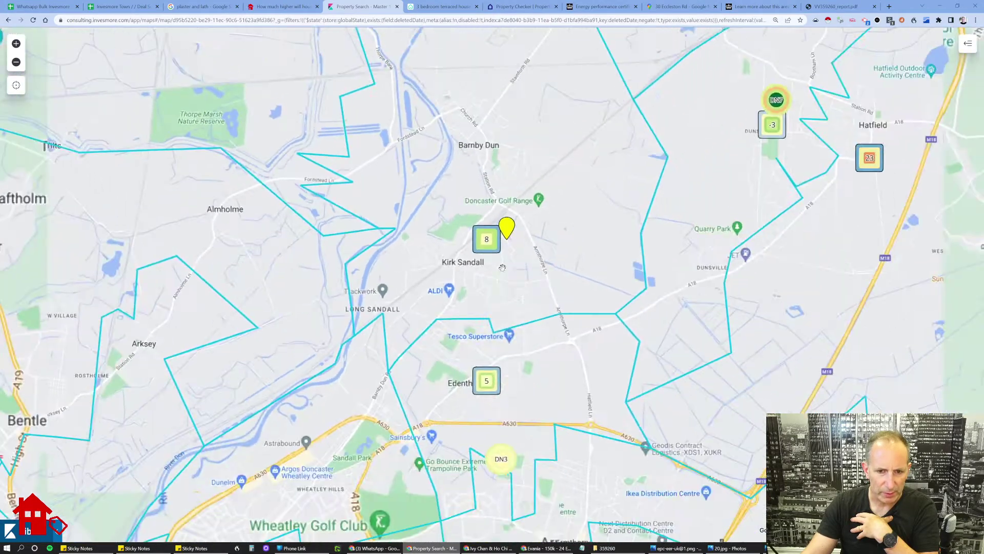
{"action": "left_click", "coordinate": [486, 240]}
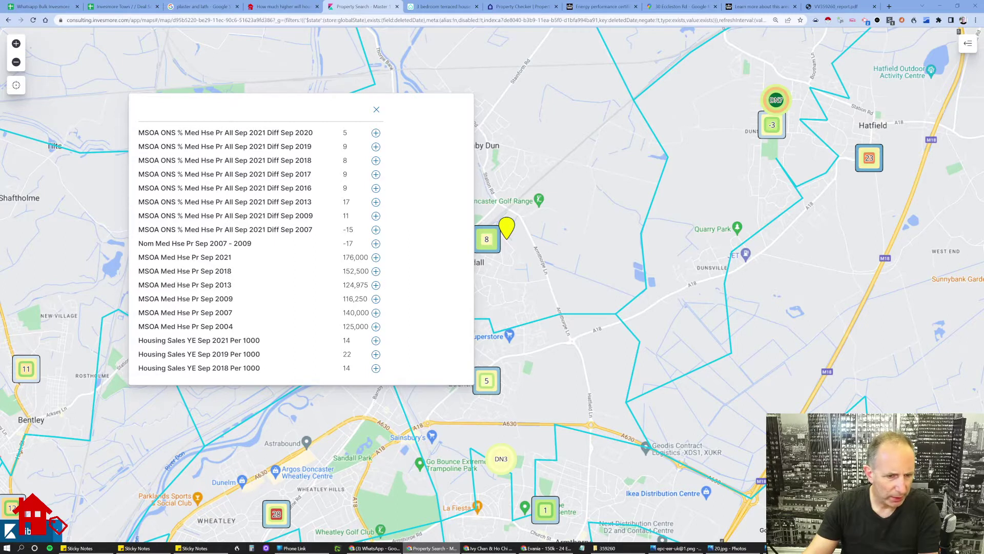
{"action": "left_click_drag", "start_coordinate": [343, 312], "coordinate": [369, 313]}
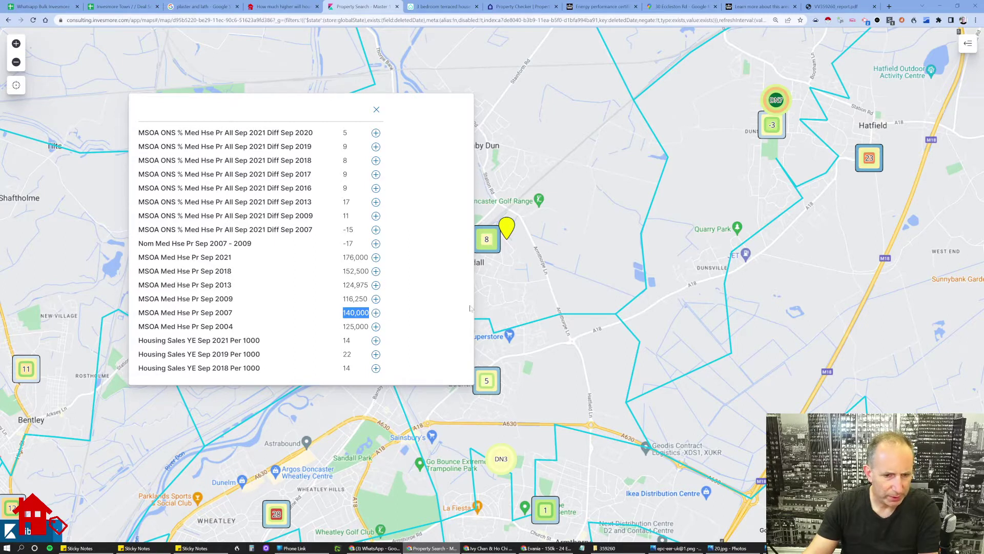
{"action": "left_click", "coordinate": [593, 251]}
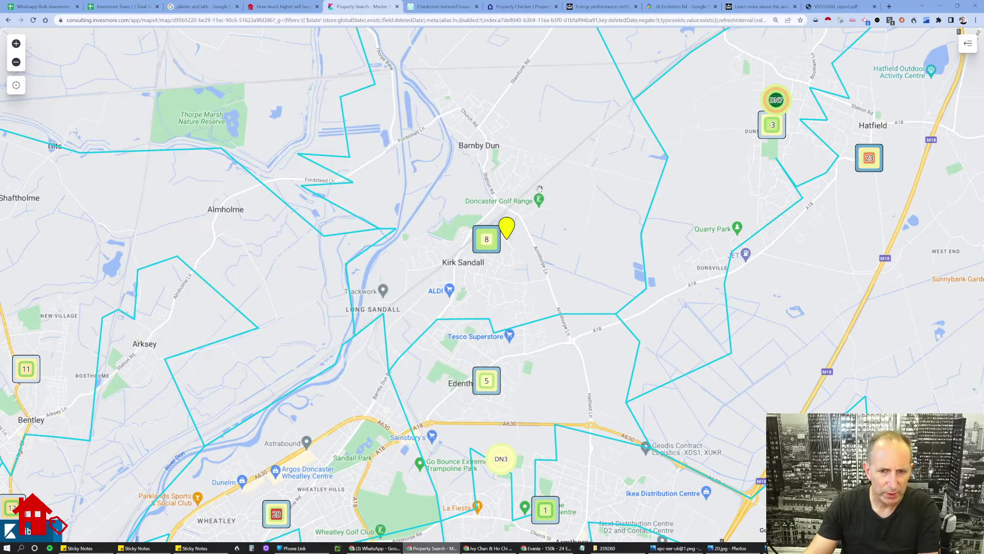
{"action": "left_click", "coordinate": [677, 7]}
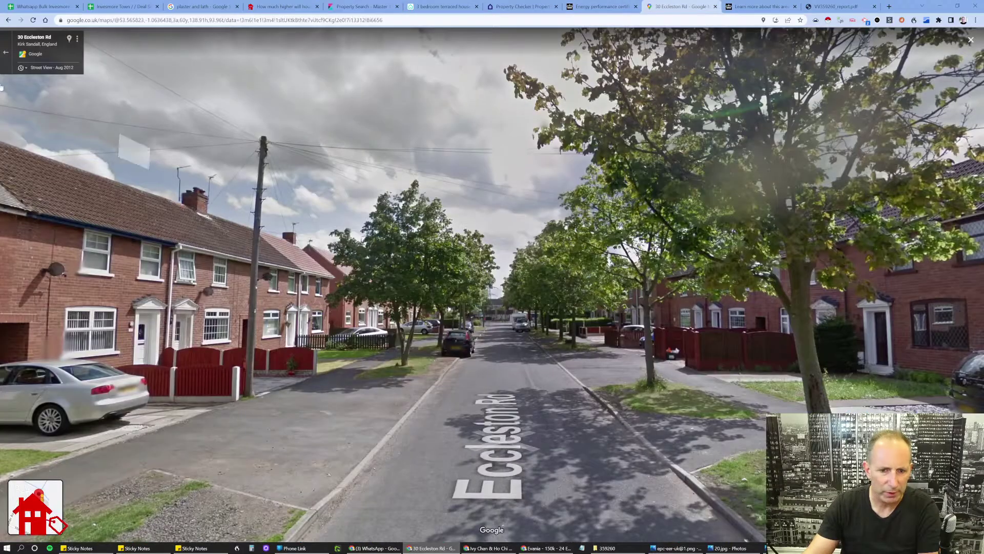
{"action": "left_click", "coordinate": [5, 51]}
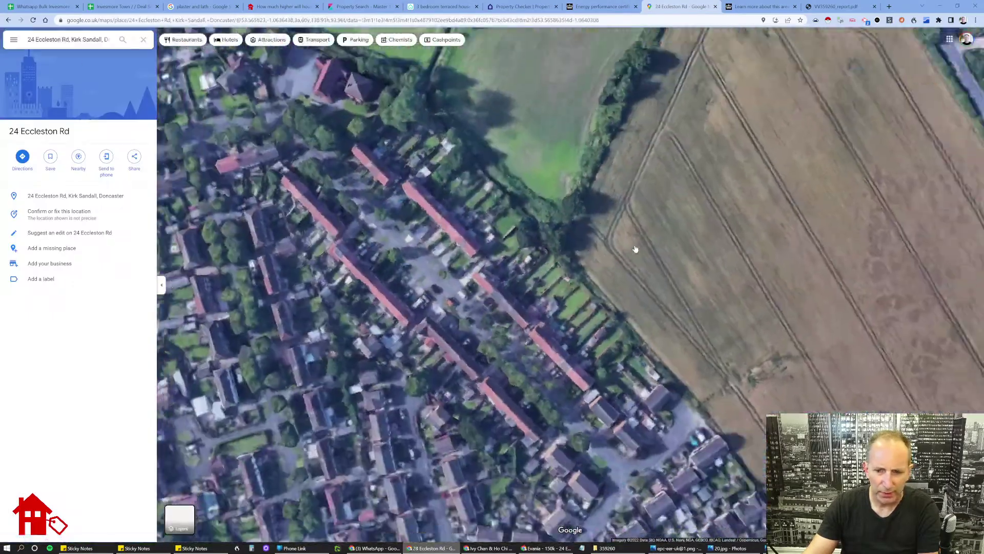
{"action": "scroll", "coordinate": [508, 161], "scroll_direction": "down", "scroll_amount": 5}
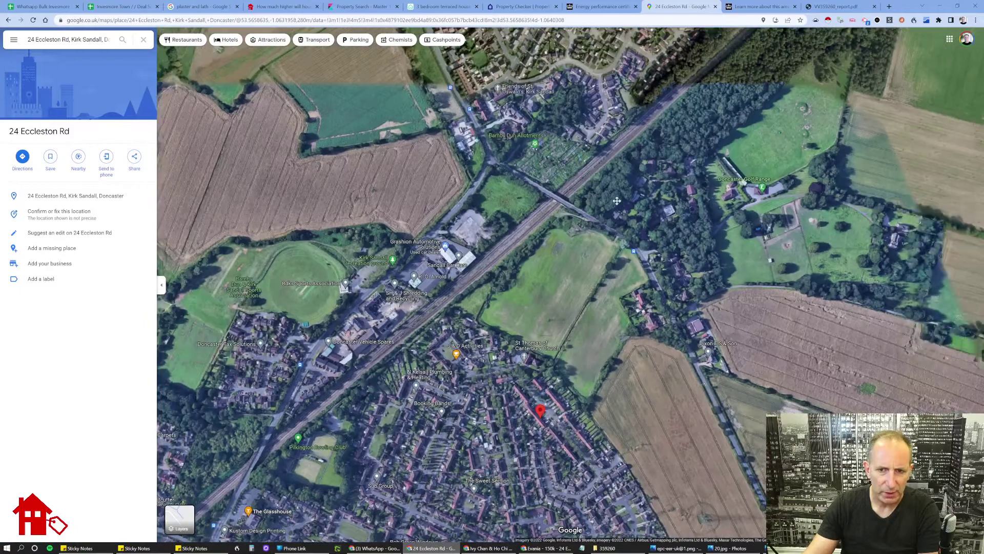
{"action": "scroll", "coordinate": [600, 405], "scroll_direction": "up", "scroll_amount": 3}
{"action": "scroll", "coordinate": [602, 415], "scroll_direction": "up", "scroll_amount": 2}
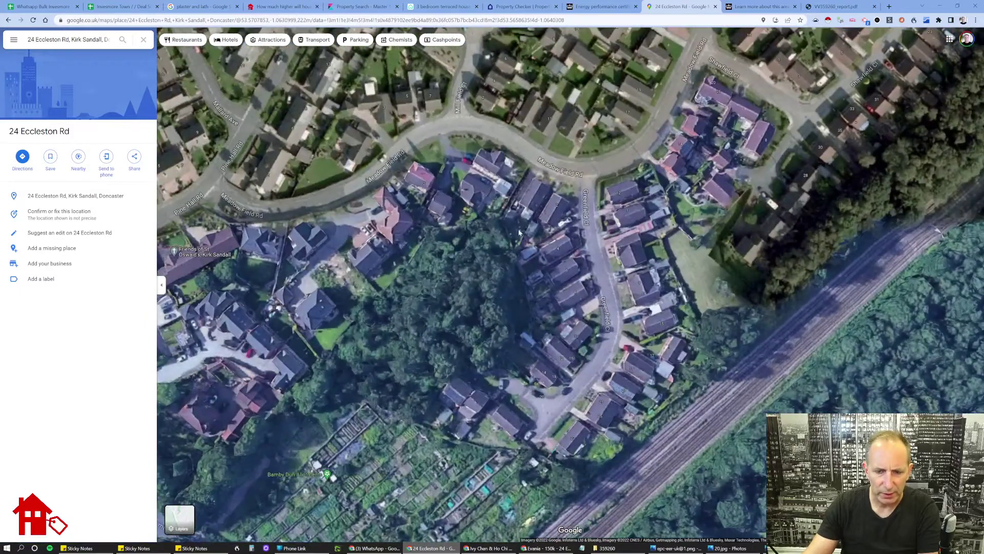
{"action": "scroll", "coordinate": [605, 456], "scroll_direction": "up", "scroll_amount": 2}
{"action": "mouse_move", "coordinate": [605, 456]}
{"action": "left_mouse_down"}
{"action": "mouse_move", "coordinate": [533, 441]}
{"action": "mouse_move", "coordinate": [718, 210]}
{"action": "left_mouse_up"}
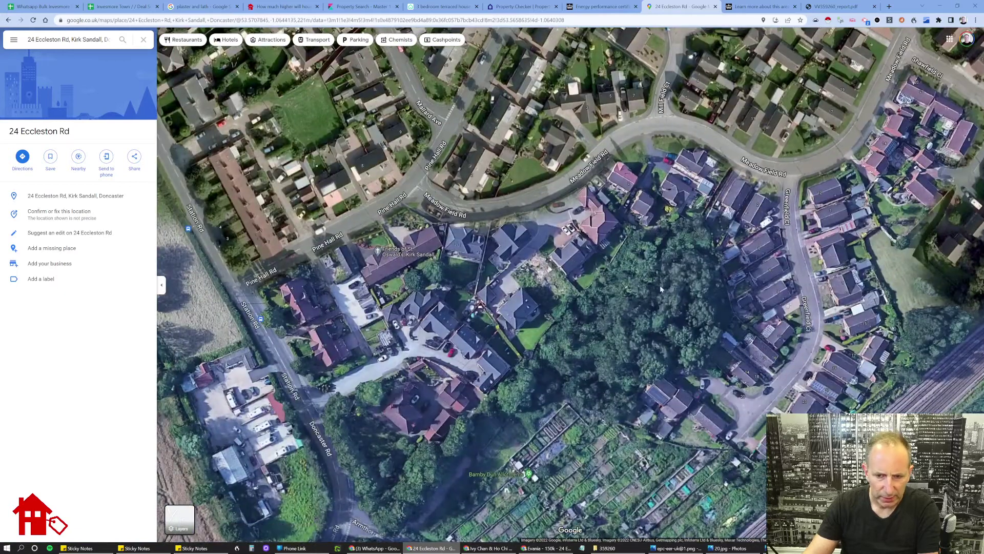
{"action": "left_click_drag", "start_coordinate": [573, 324], "coordinate": [573, 272]}
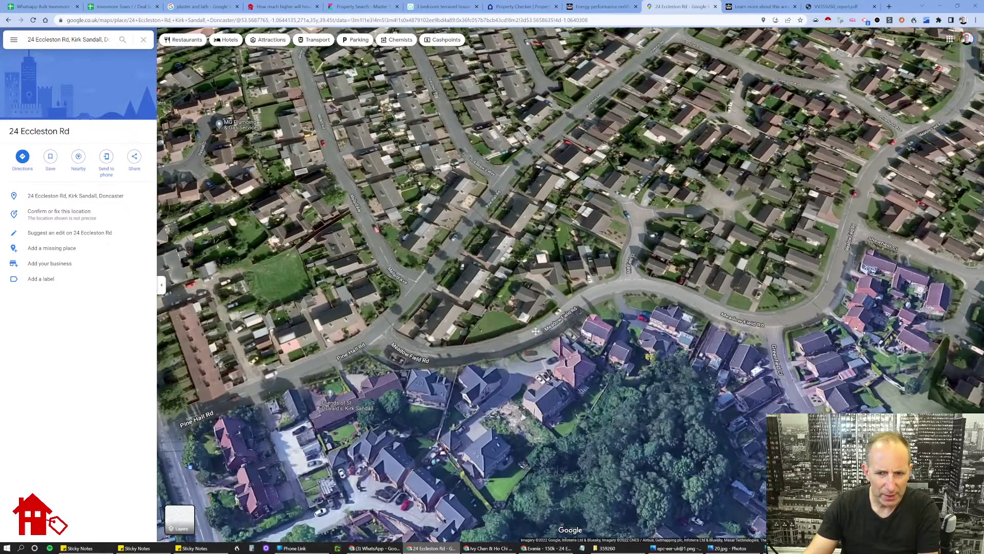
Step: Pan over the railway, woodland and fields around the village, then return to Investmore
{"action": "left_click_drag", "start_coordinate": [636, 265], "coordinate": [290, 150]}
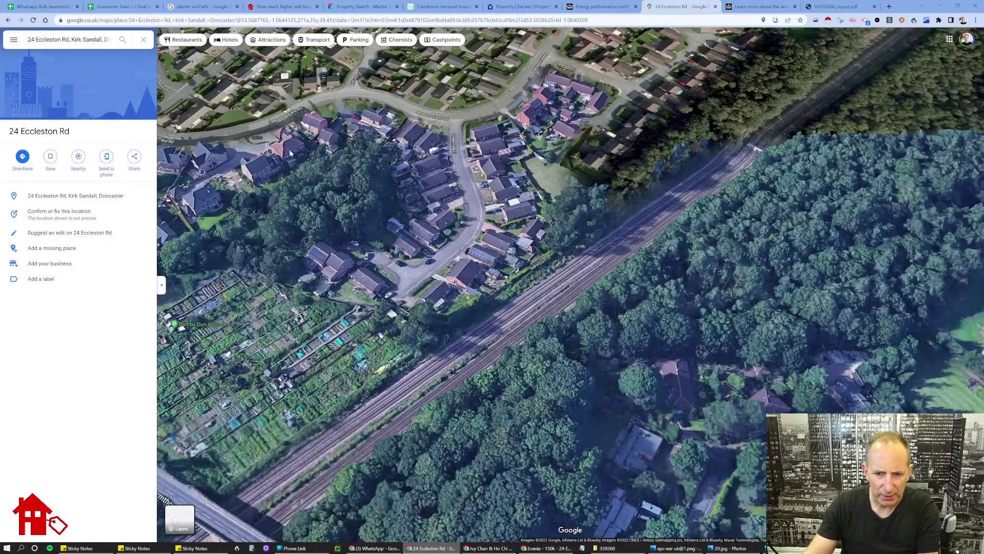
{"action": "scroll", "coordinate": [504, 228], "scroll_direction": "down", "scroll_amount": 3}
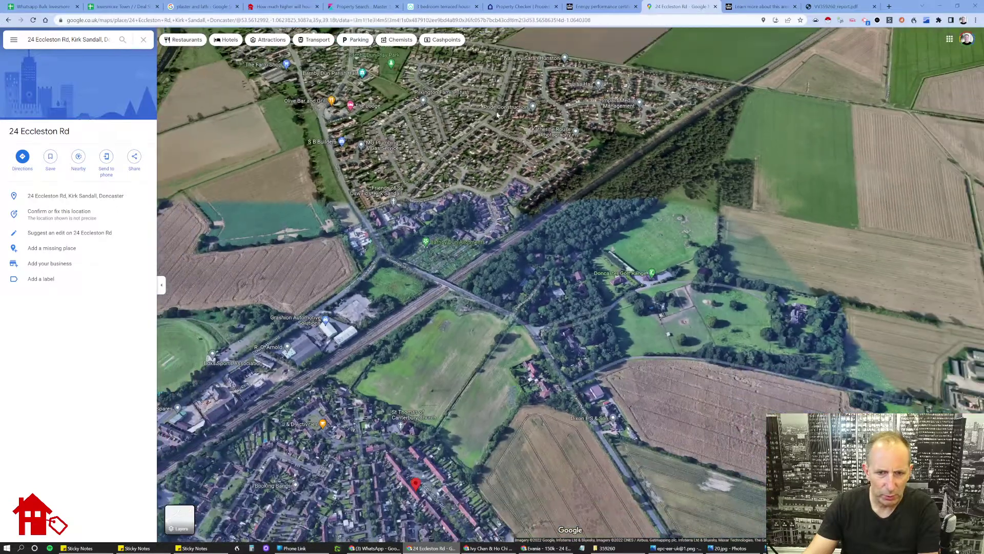
{"action": "scroll", "coordinate": [629, 258], "scroll_direction": "up", "scroll_amount": 2}
{"action": "left_click_drag", "start_coordinate": [629, 259], "coordinate": [651, 305]}
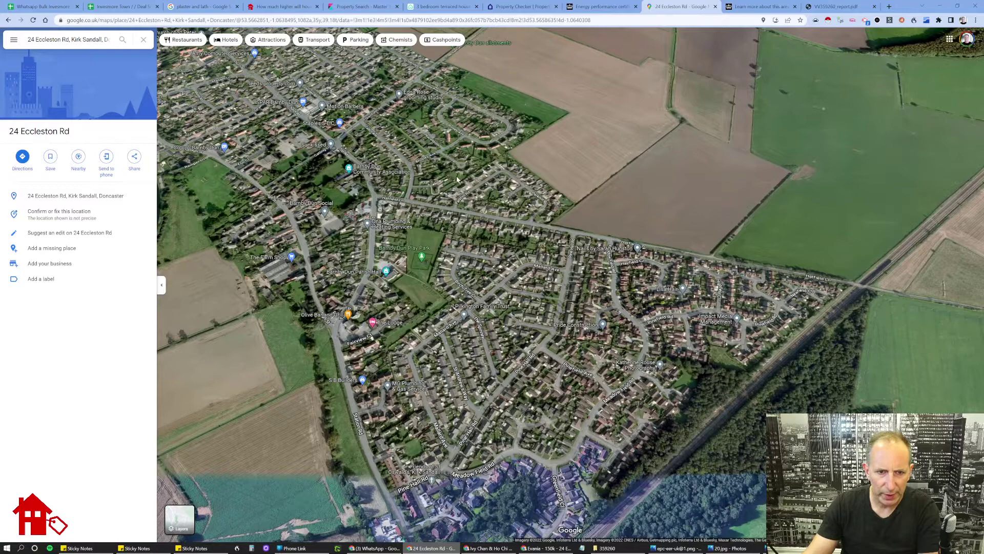
{"action": "scroll", "coordinate": [462, 193], "scroll_direction": "down", "scroll_amount": 2}
{"action": "scroll", "coordinate": [546, 198], "scroll_direction": "up", "scroll_amount": 2}
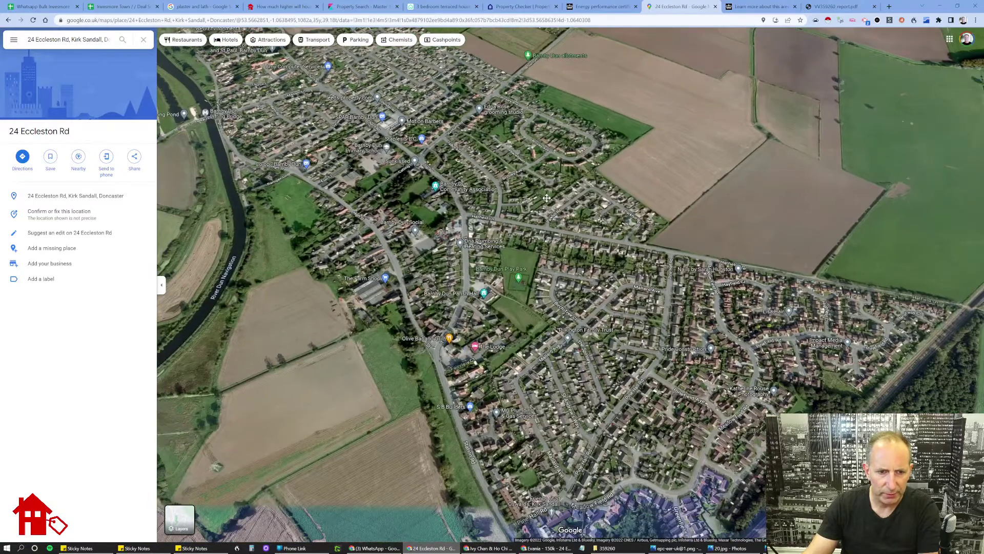
{"action": "scroll", "coordinate": [547, 198], "scroll_direction": "down", "scroll_amount": 2}
{"action": "scroll", "coordinate": [684, 271], "scroll_direction": "up", "scroll_amount": 2}
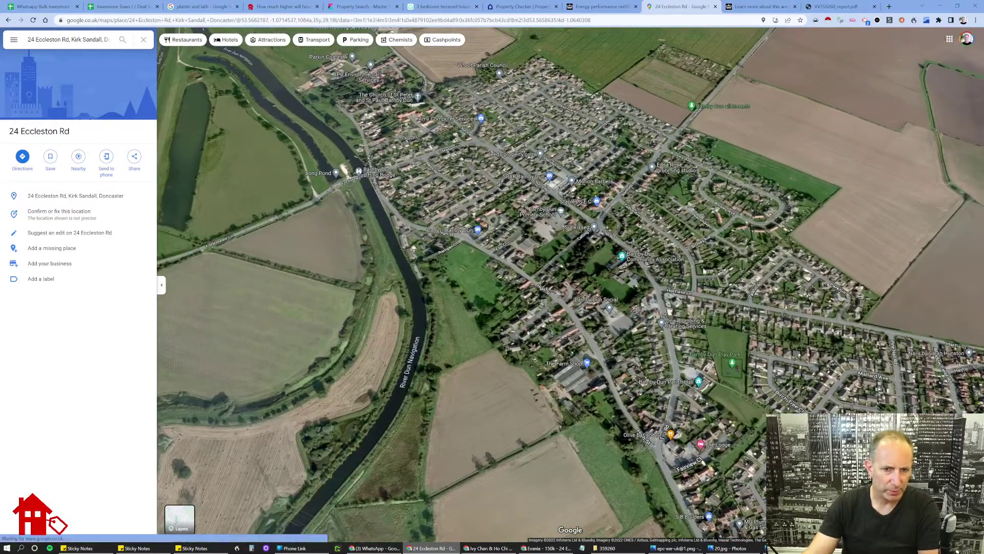
{"action": "left_click_drag", "start_coordinate": [684, 272], "coordinate": [615, 115]}
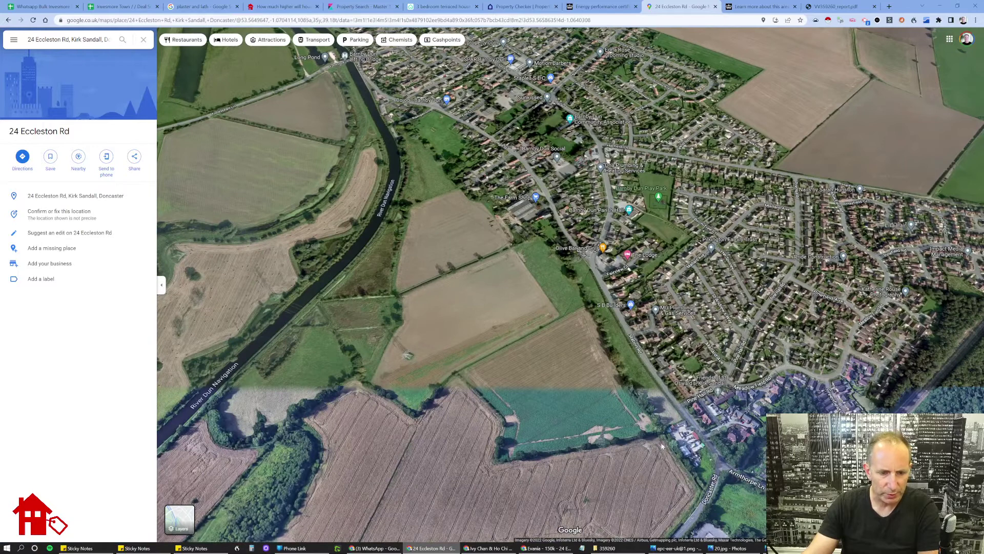
{"action": "left_click_drag", "start_coordinate": [695, 442], "coordinate": [456, 289]}
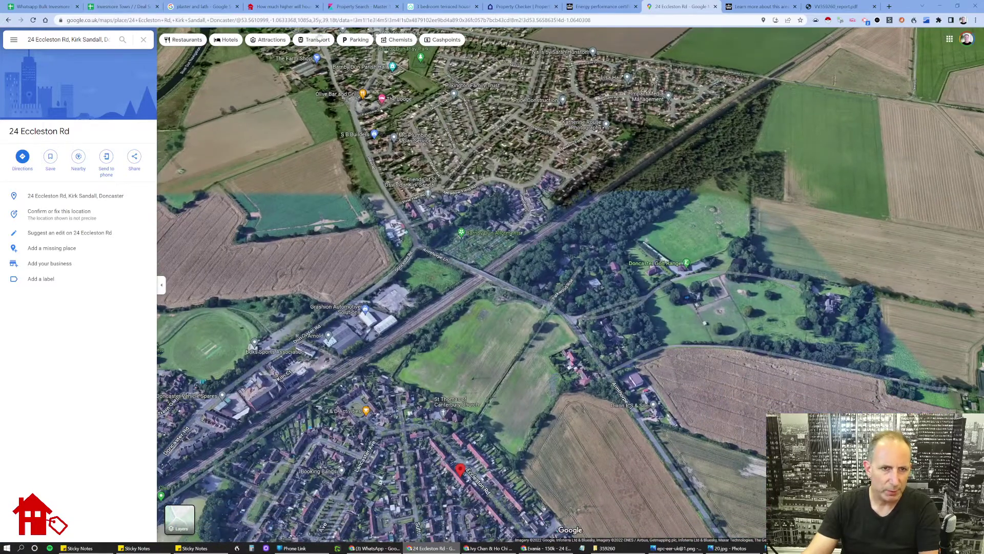
{"action": "left_click", "coordinate": [352, 8]}
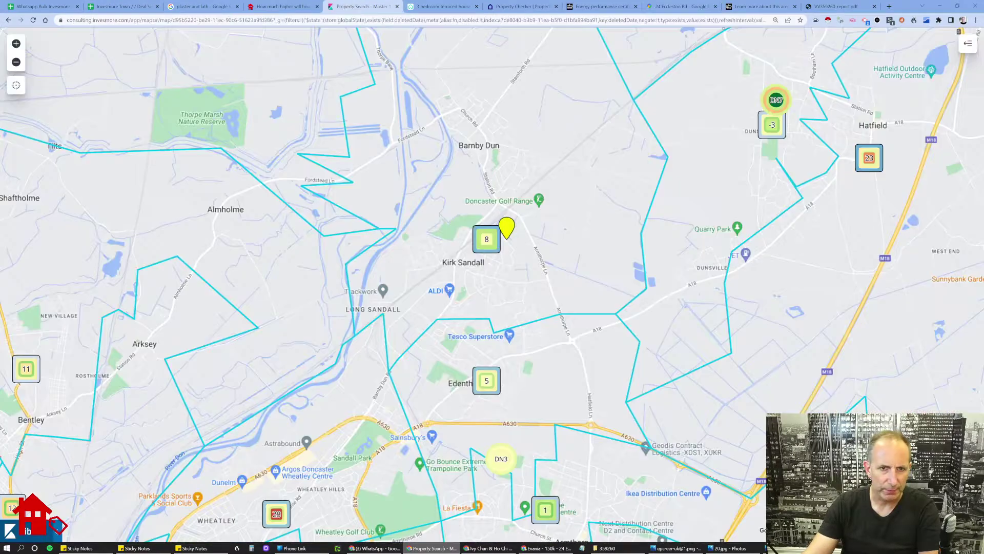
{"action": "left_click", "coordinate": [495, 240]}
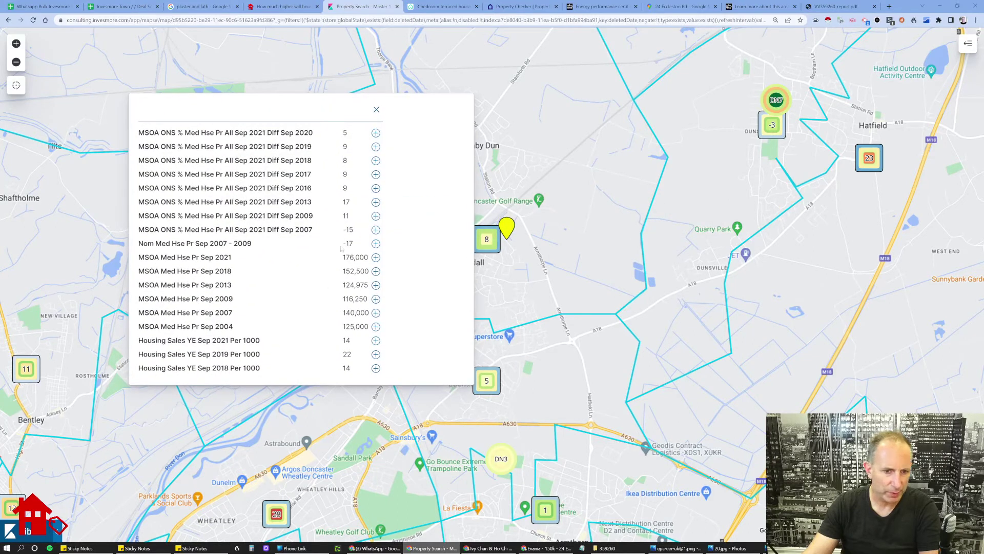
{"action": "triple_click", "coordinate": [185, 257]}
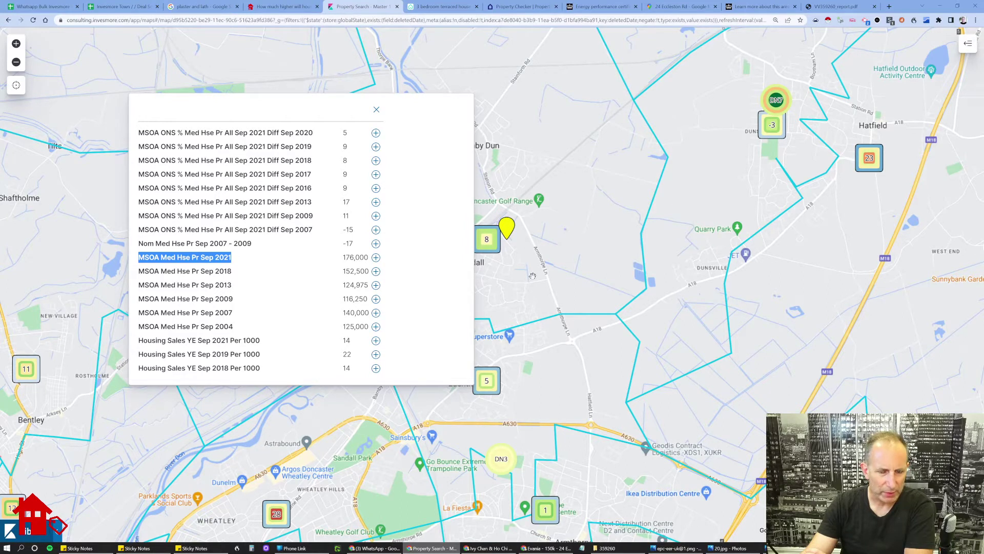
{"action": "left_click", "coordinate": [555, 304]}
{"action": "left_click", "coordinate": [486, 379]}
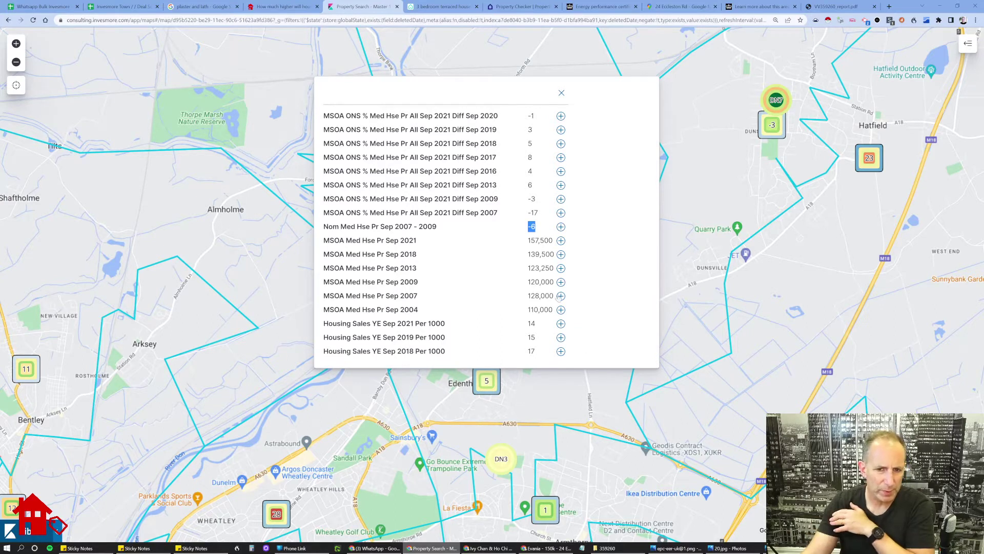
{"action": "double_click", "coordinate": [532, 212]}
{"action": "left_click_drag", "start_coordinate": [538, 213], "coordinate": [410, 213]}
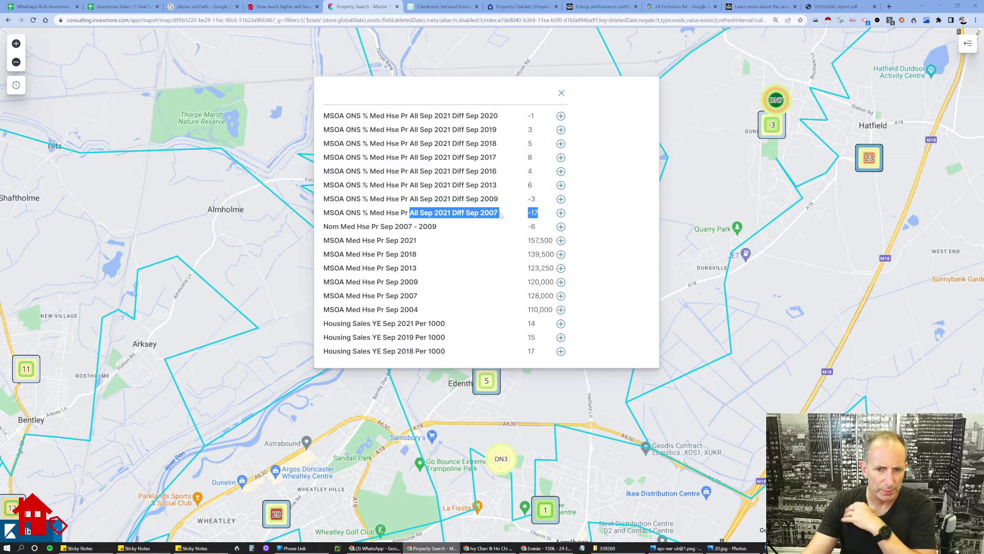
{"action": "left_click", "coordinate": [700, 203]}
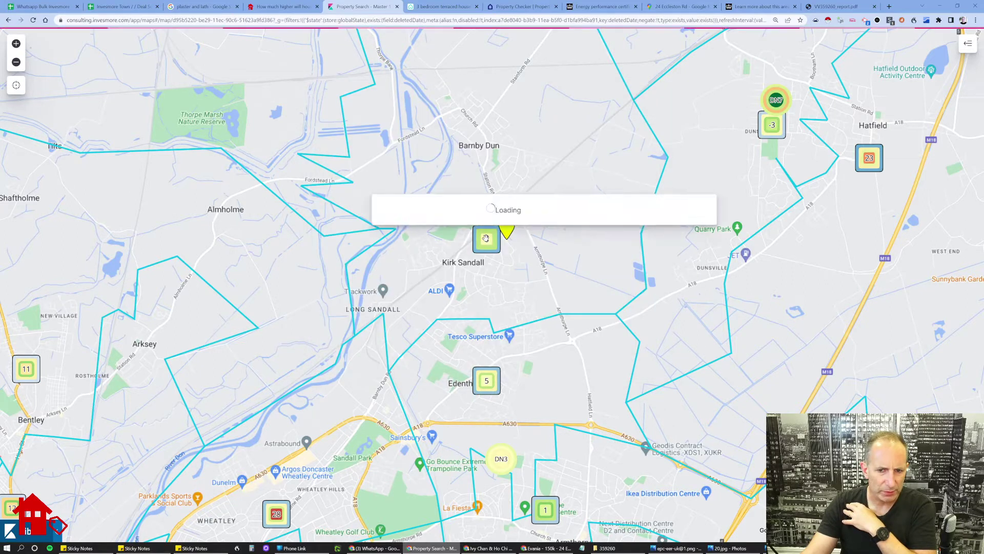
{"action": "left_click", "coordinate": [486, 240]}
{"action": "scroll", "coordinate": [551, 229], "scroll_direction": "down", "scroll_amount": 2}
{"action": "scroll", "coordinate": [584, 238], "scroll_direction": "down", "scroll_amount": 2}
{"action": "left_click_drag", "start_coordinate": [621, 251], "coordinate": [561, 296]}
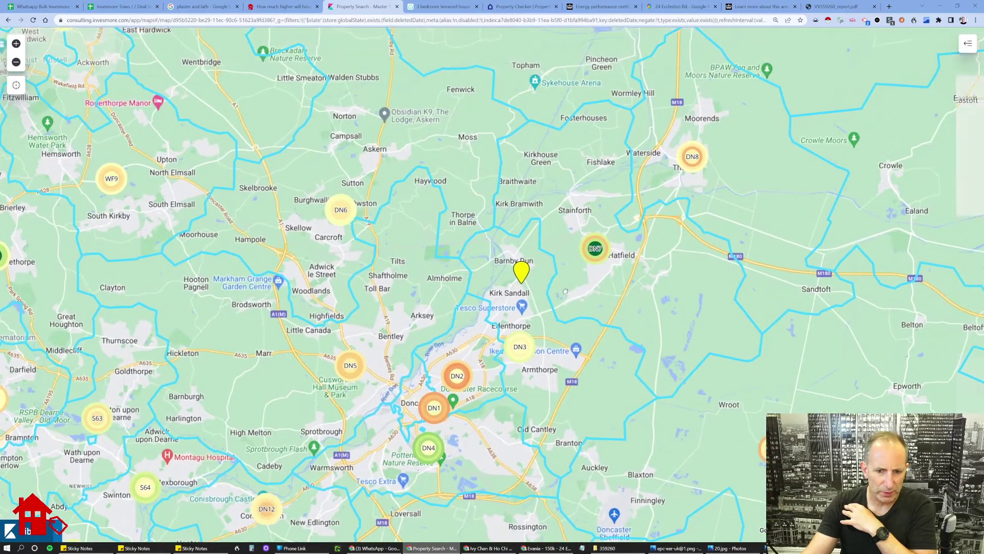
{"action": "left_click", "coordinate": [520, 347]}
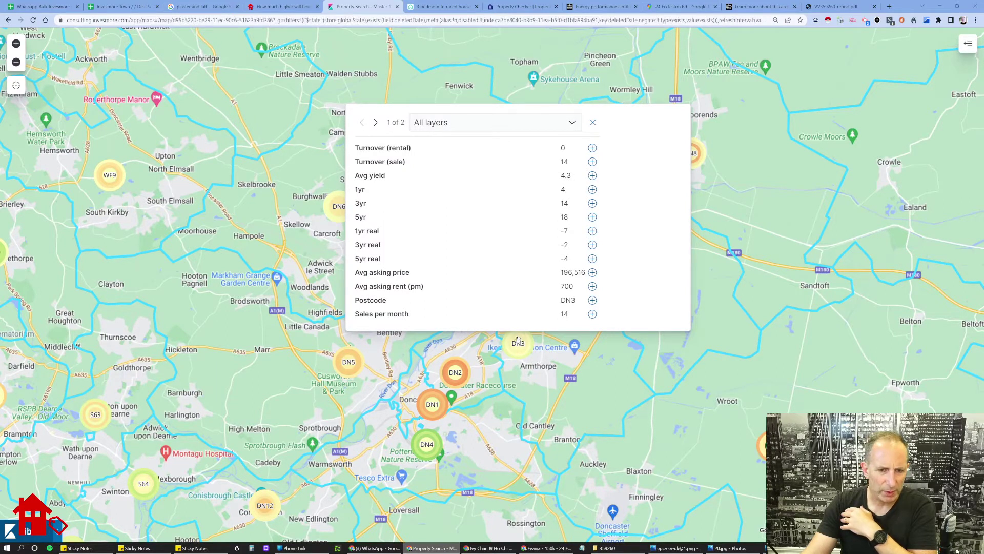
{"action": "key", "text": "Escape"}
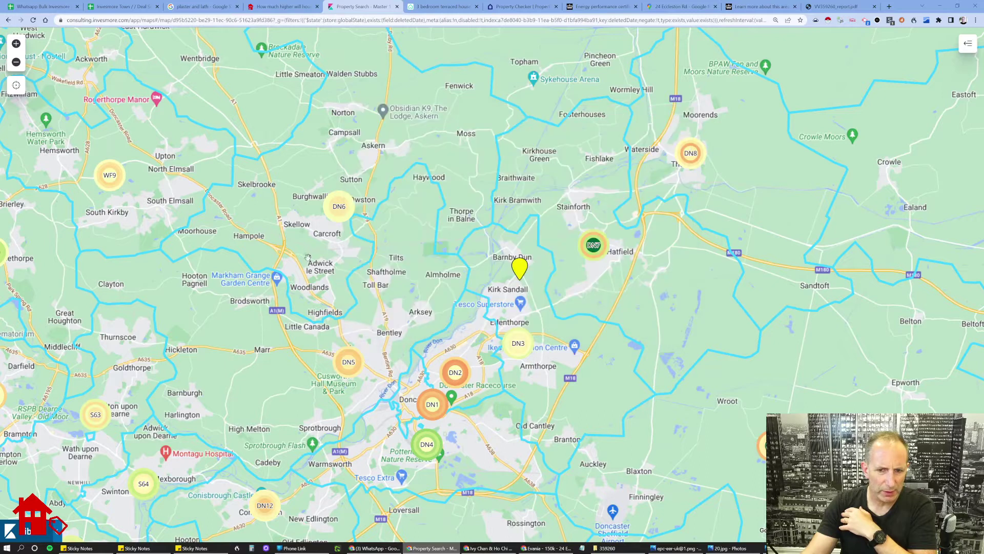
{"action": "left_click_drag", "start_coordinate": [587, 384], "coordinate": [633, 297]}
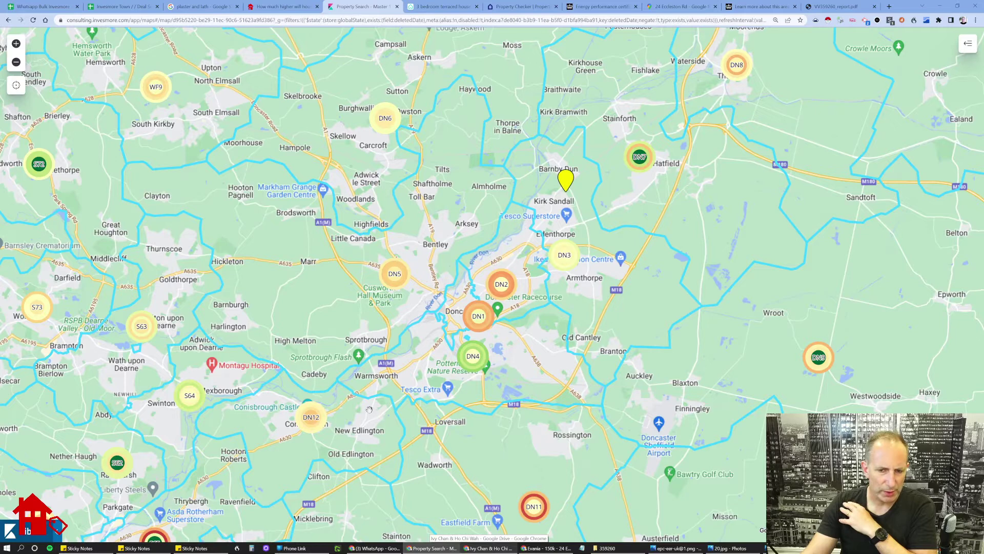
{"action": "scroll", "coordinate": [558, 280], "scroll_direction": "up", "scroll_amount": 1}
{"action": "scroll", "coordinate": [558, 279], "scroll_direction": "up", "scroll_amount": 1}
Step: Pan around Kirk Sandall and Barnby Dun to inspect the individual property markers
{"action": "left_click_drag", "start_coordinate": [454, 34], "coordinate": [452, 165]}
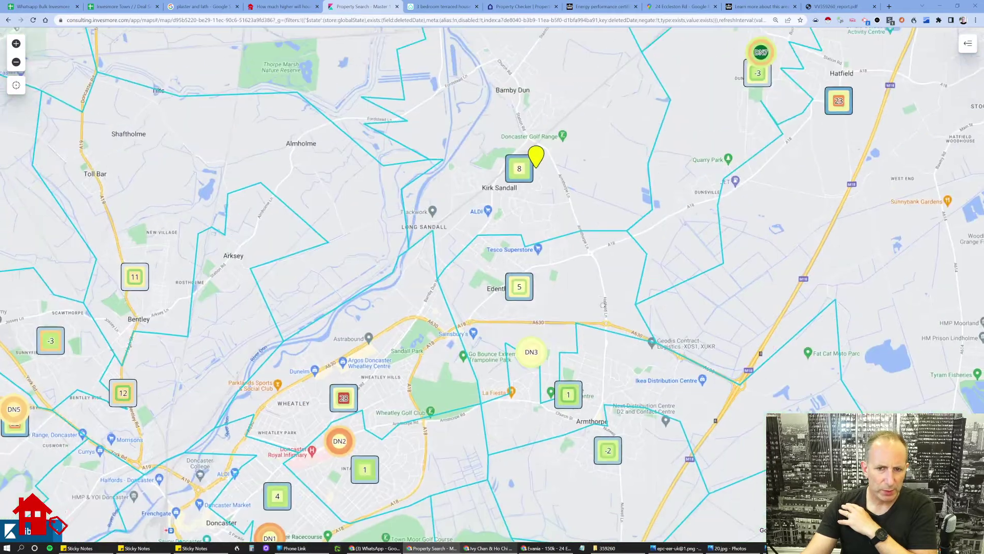
{"action": "left_click_drag", "start_coordinate": [629, 200], "coordinate": [618, 336]}
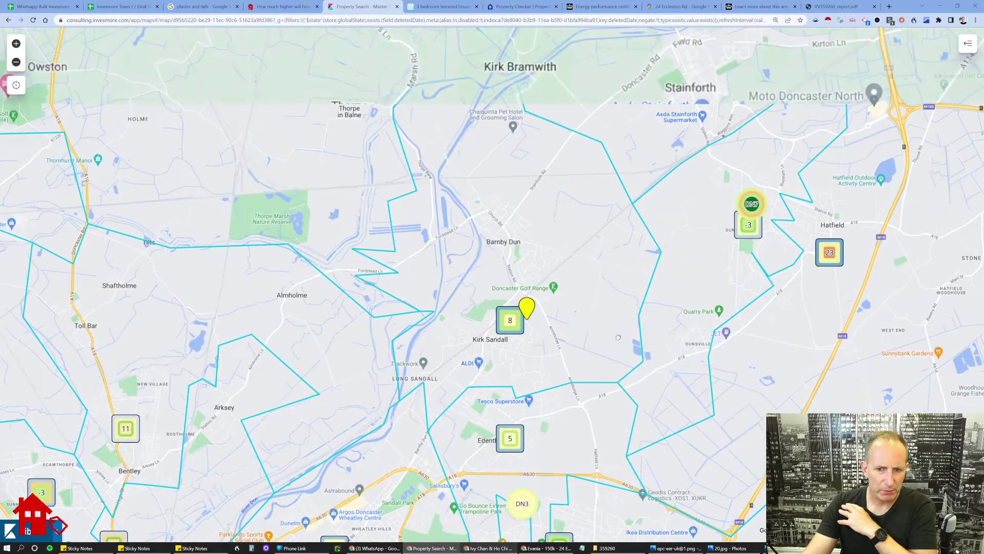
{"action": "scroll", "coordinate": [518, 366], "scroll_direction": "up", "scroll_amount": 2}
{"action": "scroll", "coordinate": [518, 384], "scroll_direction": "up", "scroll_amount": 1}
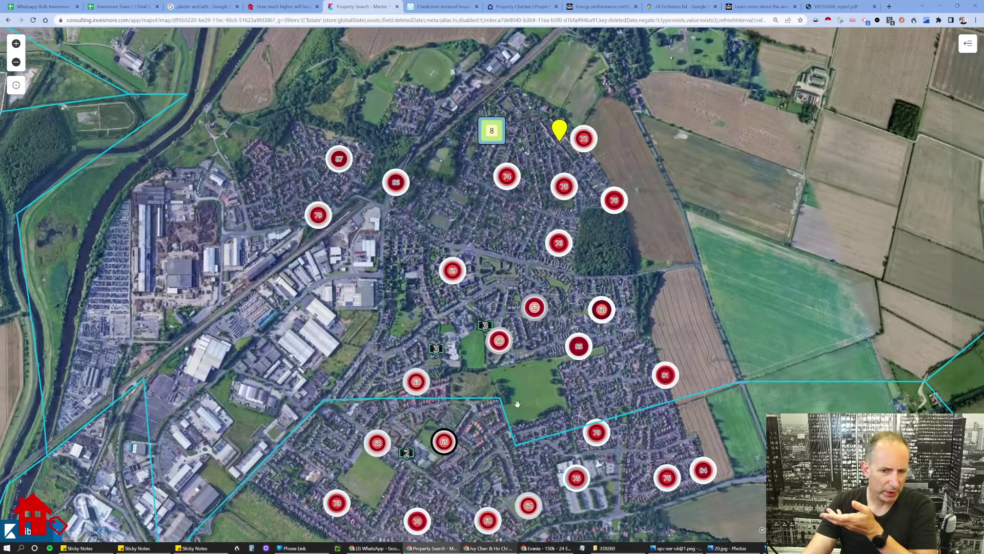
{"action": "scroll", "coordinate": [517, 404], "scroll_direction": "down", "scroll_amount": 1}
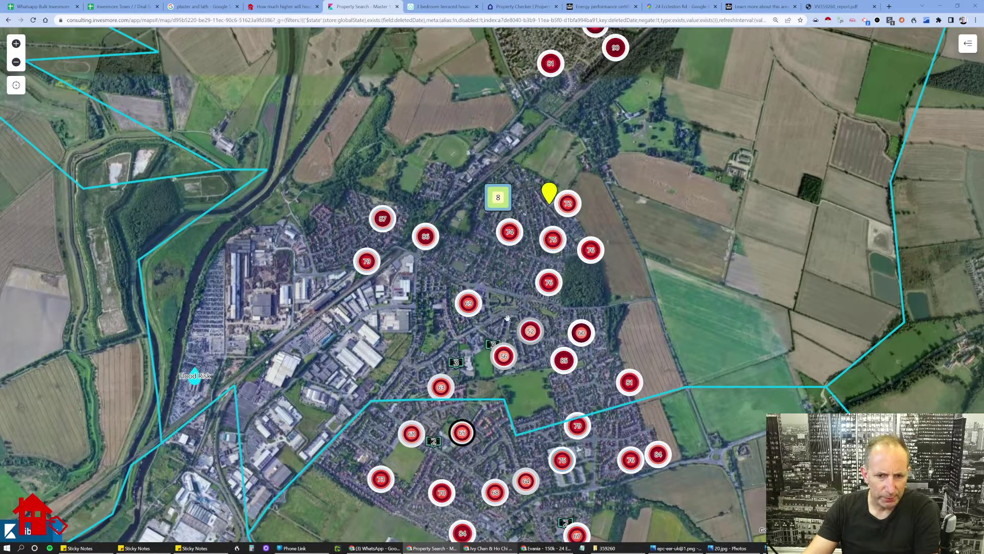
{"action": "left_click_drag", "start_coordinate": [508, 318], "coordinate": [584, 327]}
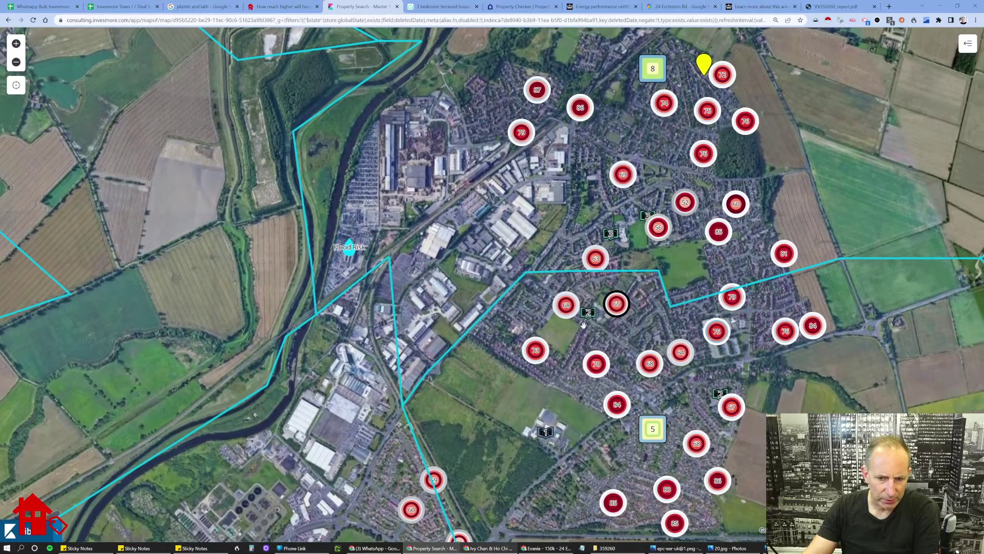
{"action": "scroll", "coordinate": [584, 327], "scroll_direction": "down", "scroll_amount": 2}
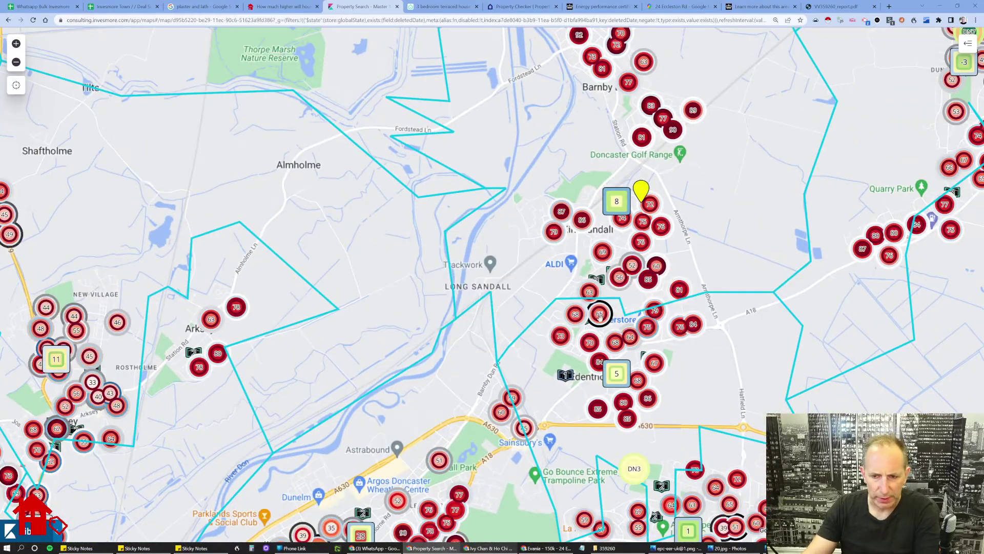
{"action": "scroll", "coordinate": [599, 316], "scroll_direction": "down", "scroll_amount": 2}
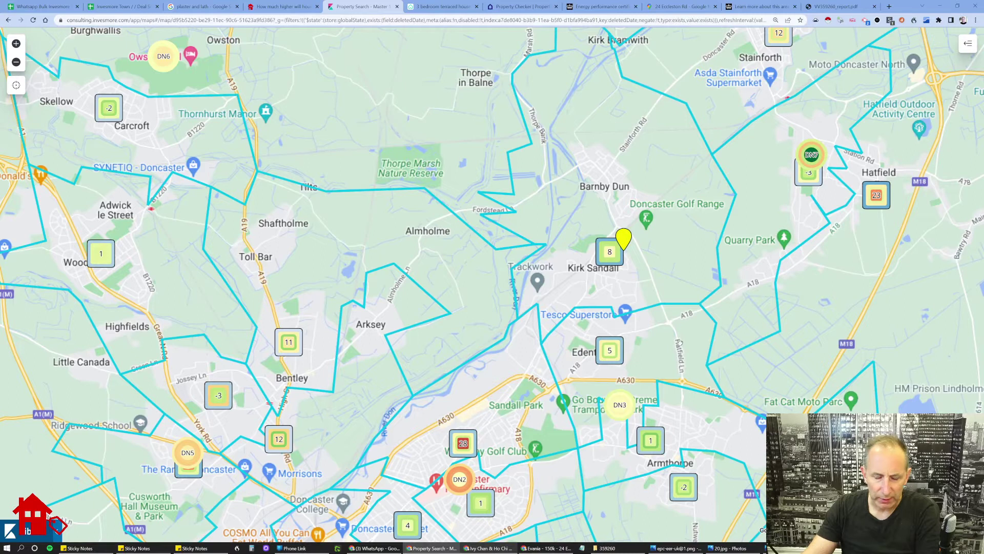
{"action": "left_click_drag", "start_coordinate": [599, 317], "coordinate": [526, 244]}
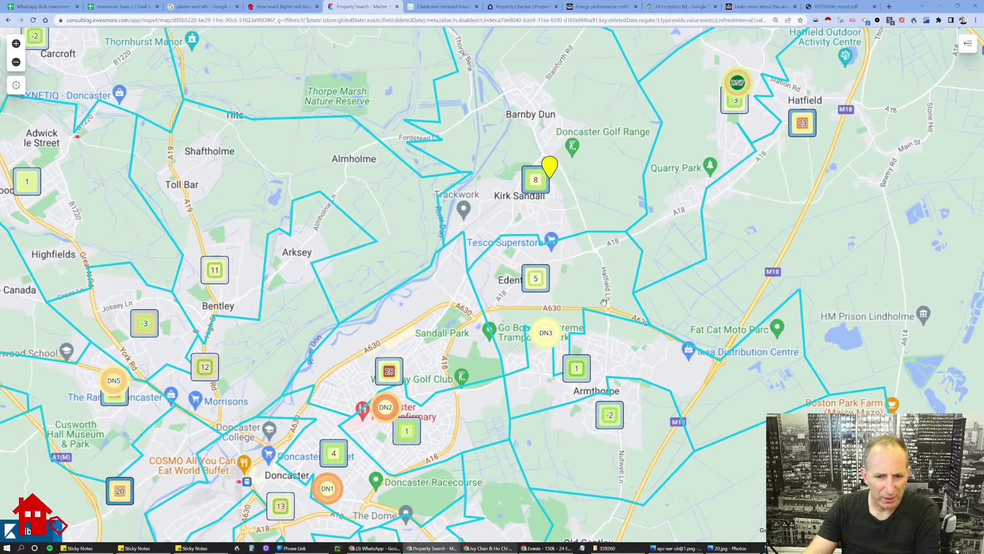
{"action": "scroll", "coordinate": [604, 302], "scroll_direction": "down", "scroll_amount": 2}
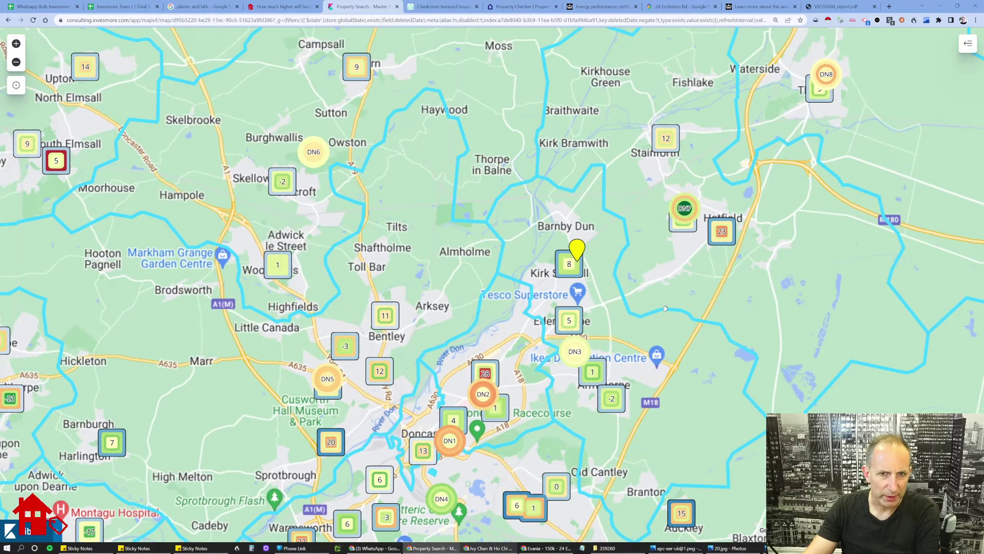
{"action": "left_click_drag", "start_coordinate": [662, 276], "coordinate": [575, 282]}
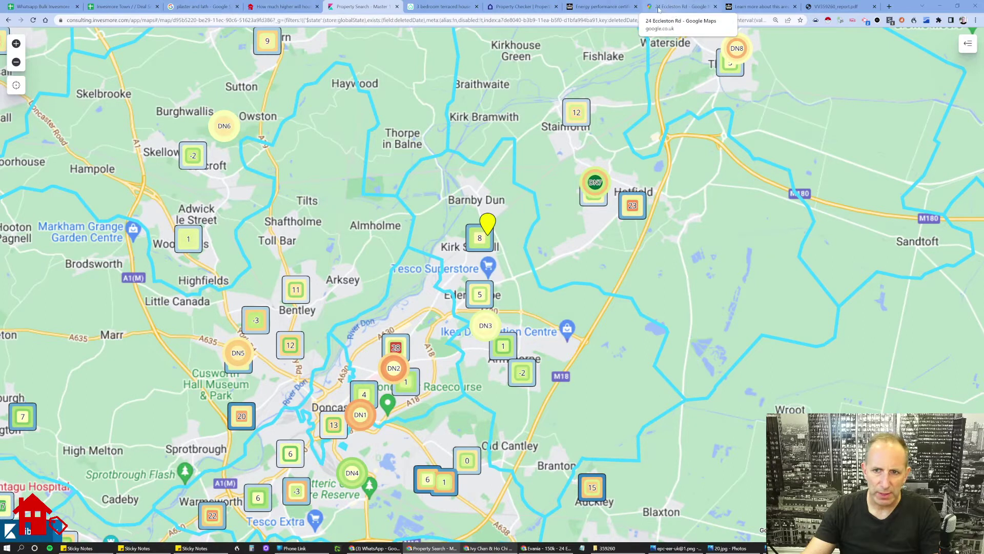
{"action": "left_click", "coordinate": [597, 10]}
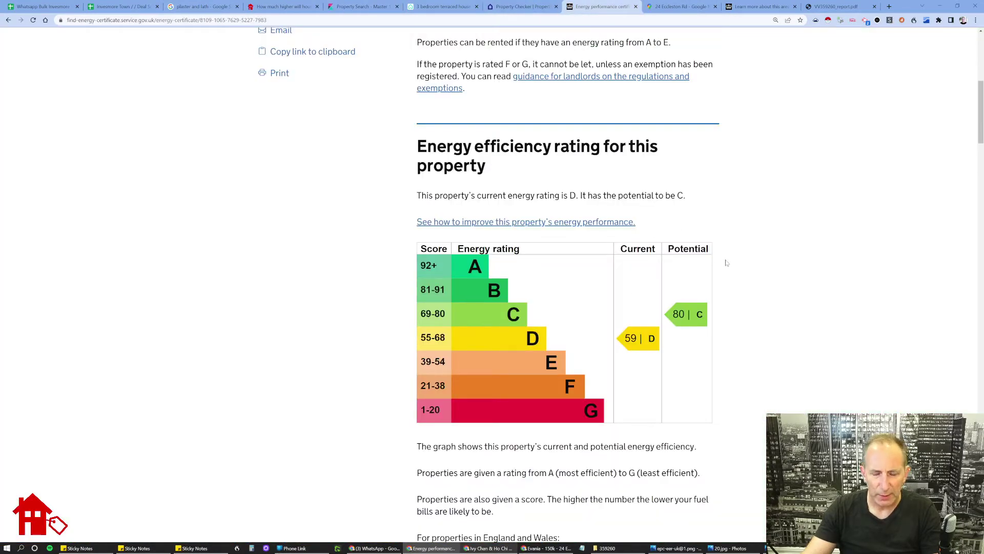
{"action": "scroll", "coordinate": [724, 262], "scroll_direction": "down", "scroll_amount": 1}
{"action": "scroll", "coordinate": [724, 262], "scroll_direction": "down", "scroll_amount": 1}
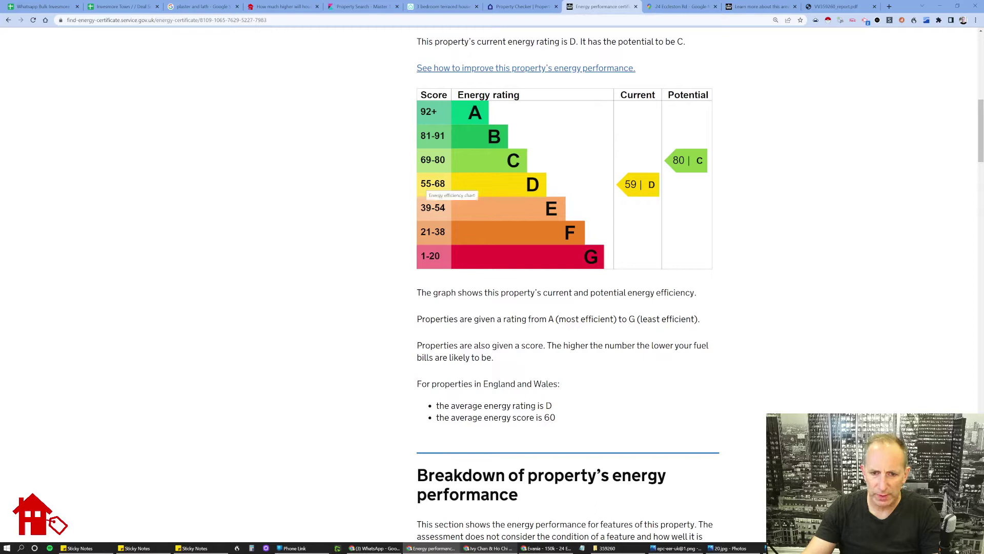
{"action": "scroll", "coordinate": [550, 292], "scroll_direction": "down", "scroll_amount": 4}
{"action": "scroll", "coordinate": [551, 292], "scroll_direction": "down", "scroll_amount": 4}
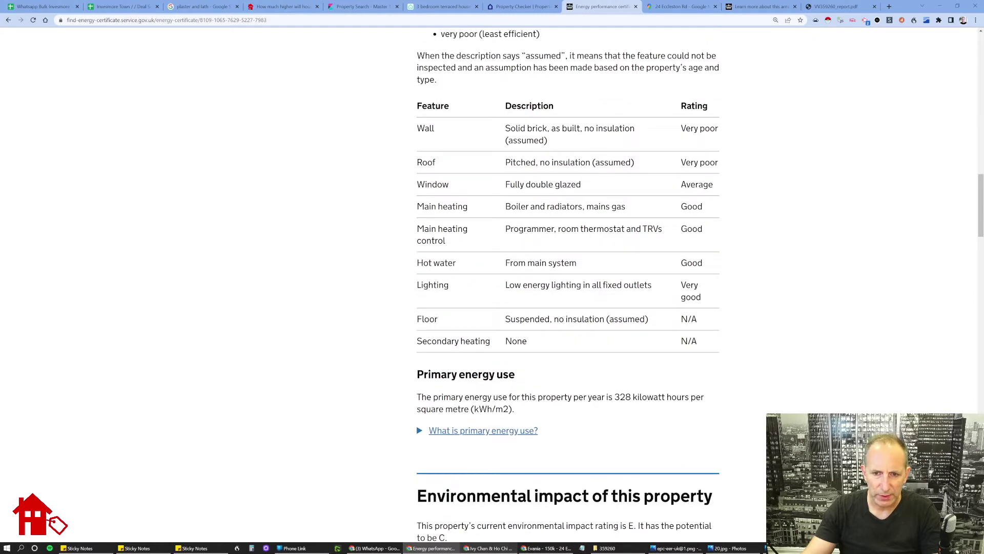
{"action": "mouse_move", "coordinate": [415, 104]}
{"action": "left_mouse_down"}
{"action": "mouse_move", "coordinate": [417, 160]}
{"action": "mouse_move", "coordinate": [780, 153]}
{"action": "left_mouse_up"}
{"action": "left_click_drag", "start_coordinate": [691, 162], "coordinate": [374, 136]}
{"action": "scroll", "coordinate": [802, 250], "scroll_direction": "up", "scroll_amount": 3}
{"action": "scroll", "coordinate": [802, 248], "scroll_direction": "down", "scroll_amount": 5}
{"action": "scroll", "coordinate": [803, 258], "scroll_direction": "down", "scroll_amount": 5}
{"action": "scroll", "coordinate": [802, 257], "scroll_direction": "down", "scroll_amount": 5}
{"action": "scroll", "coordinate": [799, 256], "scroll_direction": "down", "scroll_amount": 3}
{"action": "scroll", "coordinate": [798, 255], "scroll_direction": "up", "scroll_amount": 2}
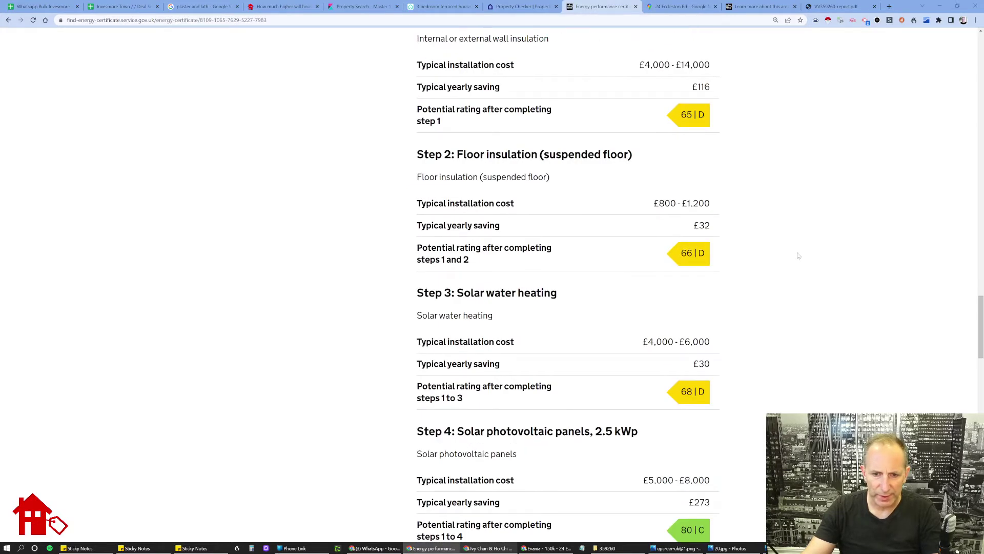
{"action": "scroll", "coordinate": [799, 256], "scroll_direction": "down", "scroll_amount": 2}
{"action": "scroll", "coordinate": [798, 256], "scroll_direction": "up", "scroll_amount": 2}
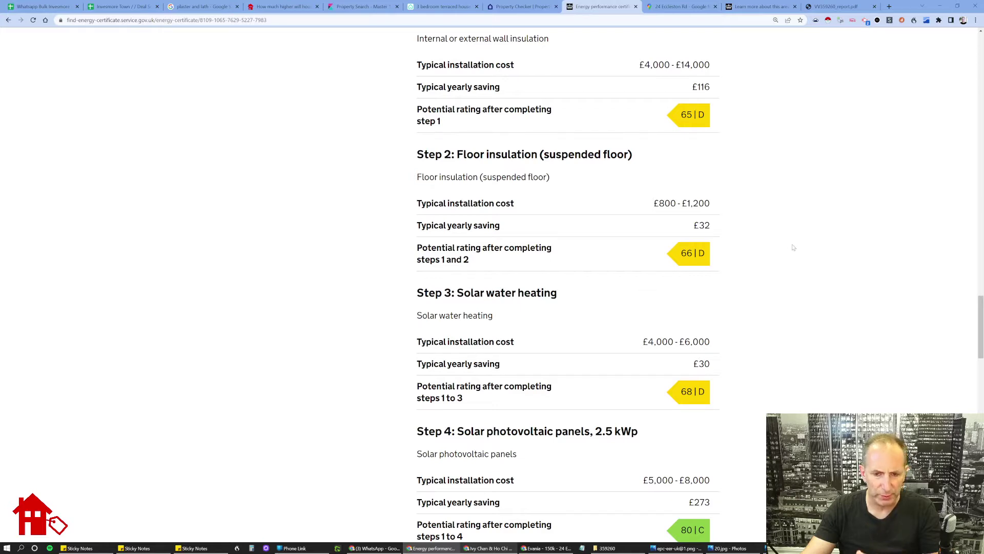
{"action": "scroll", "coordinate": [788, 277], "scroll_direction": "up", "scroll_amount": 5}
{"action": "scroll", "coordinate": [790, 300], "scroll_direction": "down", "scroll_amount": 5}
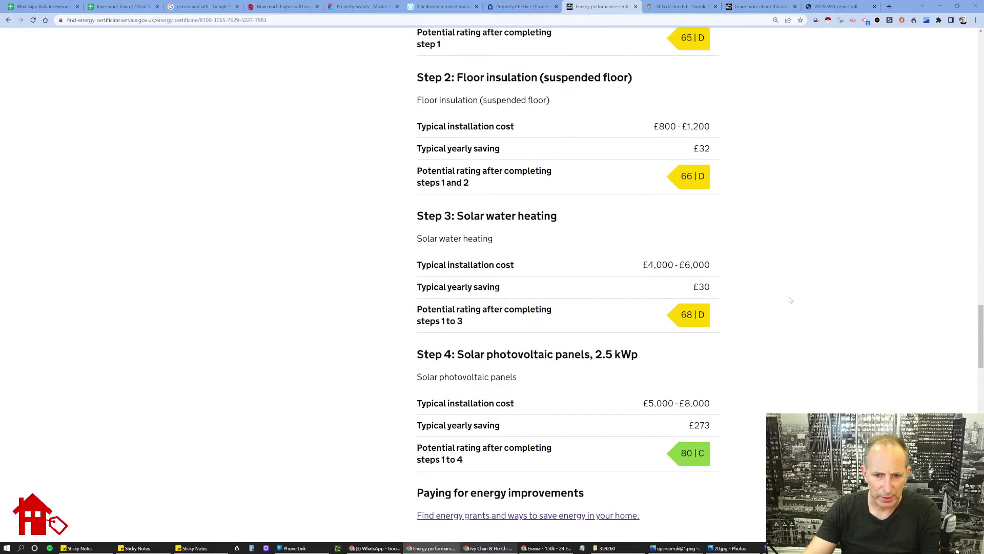
{"action": "scroll", "coordinate": [789, 300], "scroll_direction": "down", "scroll_amount": 2}
{"action": "scroll", "coordinate": [790, 300], "scroll_direction": "down", "scroll_amount": 1}
{"action": "scroll", "coordinate": [791, 299], "scroll_direction": "down", "scroll_amount": 2}
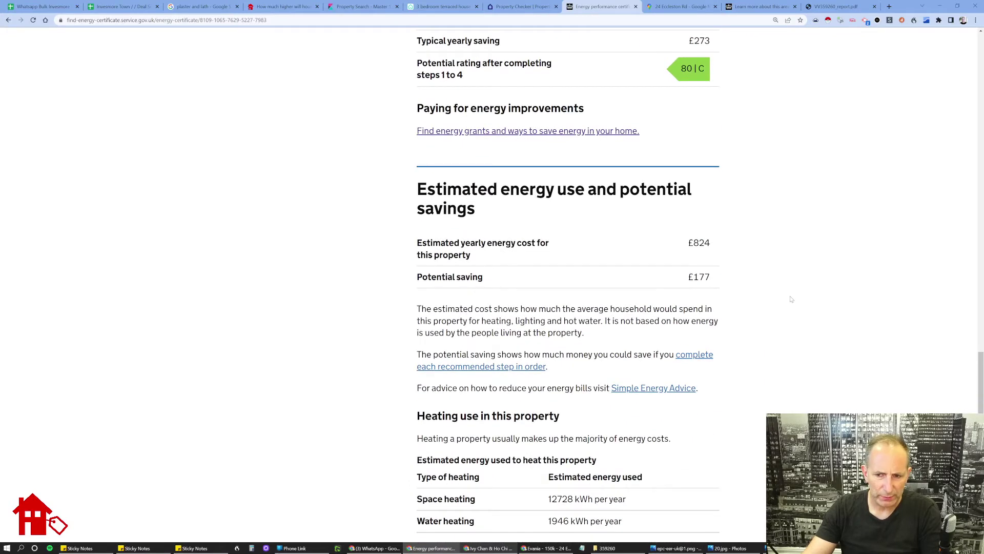
{"action": "scroll", "coordinate": [791, 299], "scroll_direction": "down", "scroll_amount": 2}
{"action": "scroll", "coordinate": [790, 299], "scroll_direction": "down", "scroll_amount": 3}
{"action": "scroll", "coordinate": [789, 300], "scroll_direction": "down", "scroll_amount": 5}
{"action": "scroll", "coordinate": [789, 300], "scroll_direction": "up", "scroll_amount": 7}
{"action": "scroll", "coordinate": [790, 300], "scroll_direction": "up", "scroll_amount": 5}
{"action": "scroll", "coordinate": [790, 300], "scroll_direction": "up", "scroll_amount": 8}
{"action": "scroll", "coordinate": [790, 300], "scroll_direction": "up", "scroll_amount": 5}
{"action": "scroll", "coordinate": [790, 299], "scroll_direction": "up", "scroll_amount": 1}
{"action": "scroll", "coordinate": [790, 300], "scroll_direction": "up", "scroll_amount": 5}
{"action": "scroll", "coordinate": [785, 231], "scroll_direction": "up", "scroll_amount": 2}
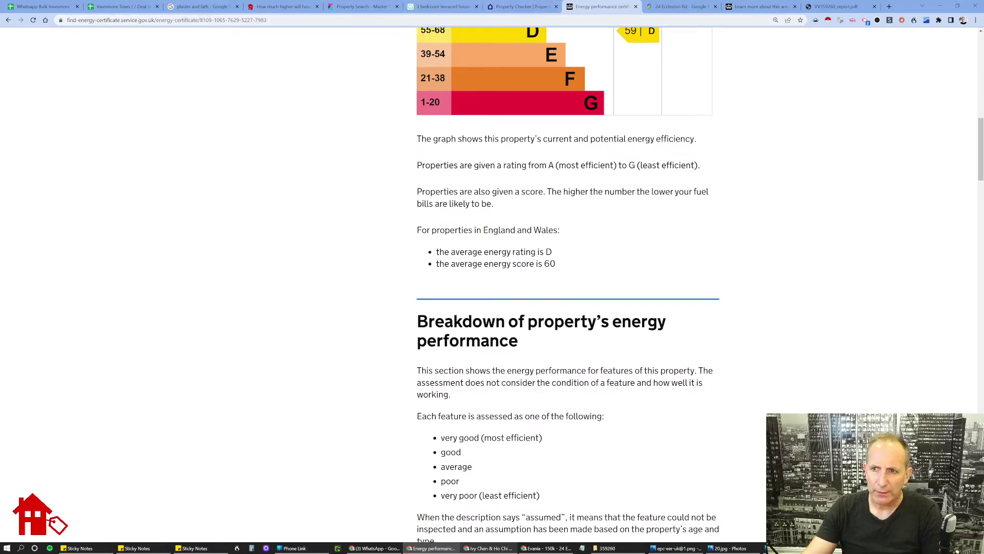
Step: Show the 'Rivers or the sea' flooding extent layer, panned to include Doncaster
{"action": "left_click", "coordinate": [757, 6]}
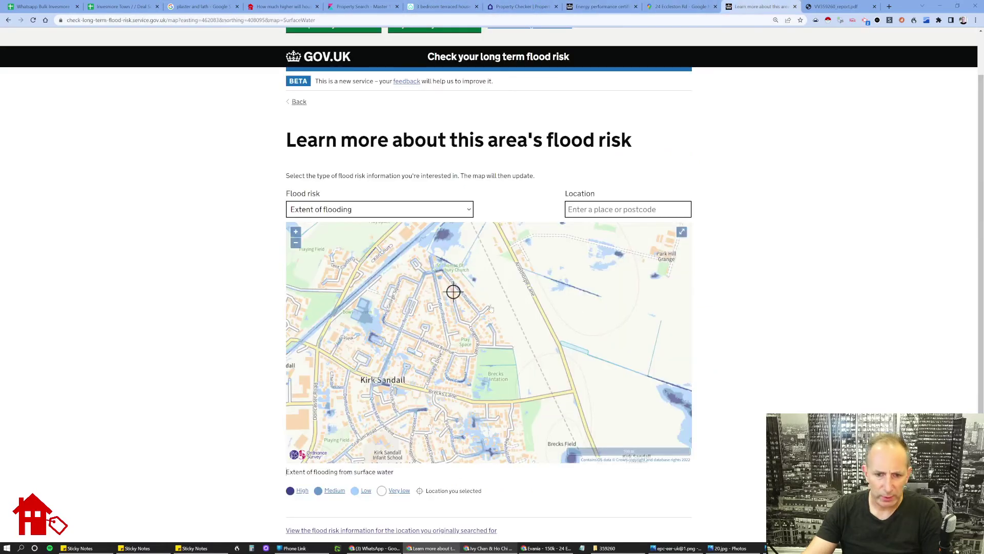
{"action": "left_click_drag", "start_coordinate": [487, 301], "coordinate": [520, 343]}
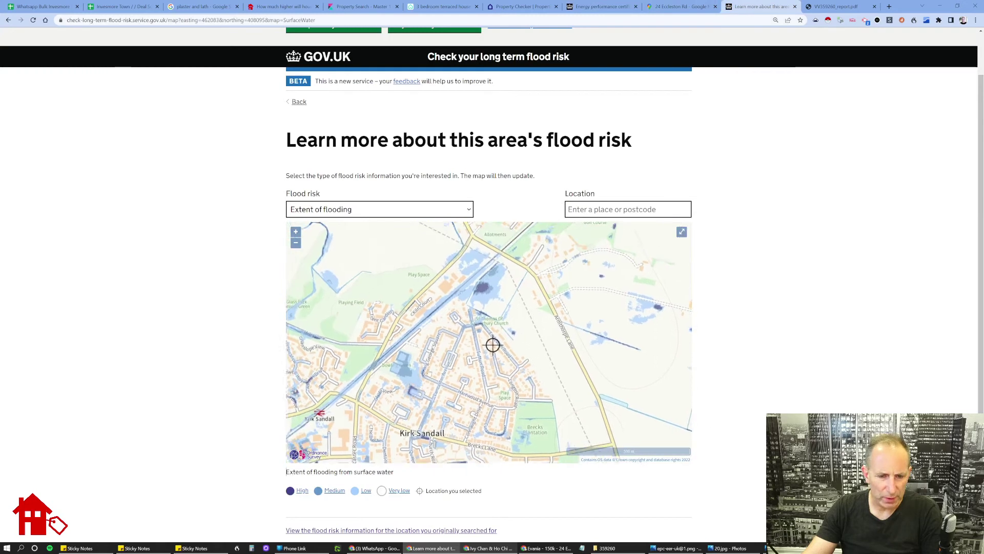
{"action": "scroll", "coordinate": [518, 307], "scroll_direction": "down", "scroll_amount": 2}
{"action": "scroll", "coordinate": [530, 317], "scroll_direction": "down", "scroll_amount": 1}
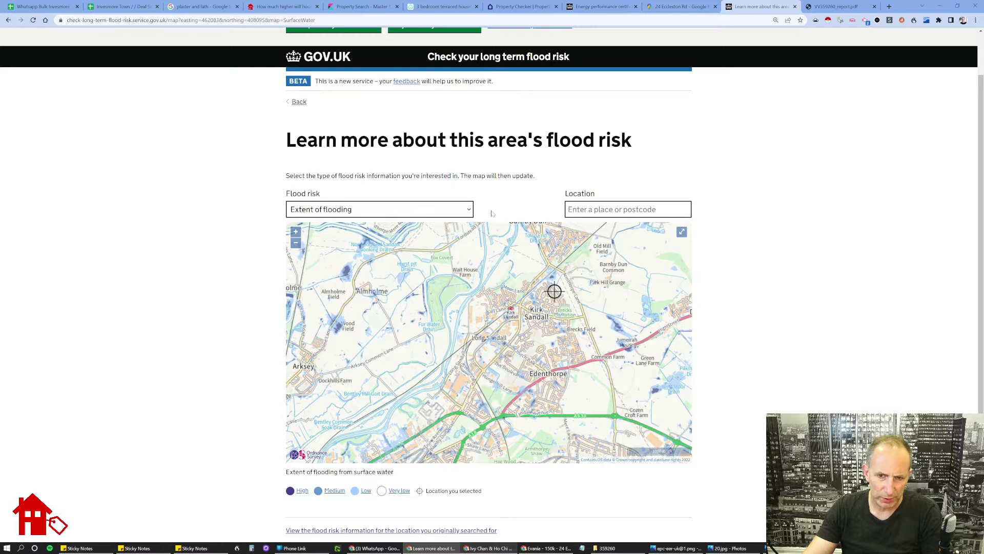
{"action": "left_click", "coordinate": [469, 209]}
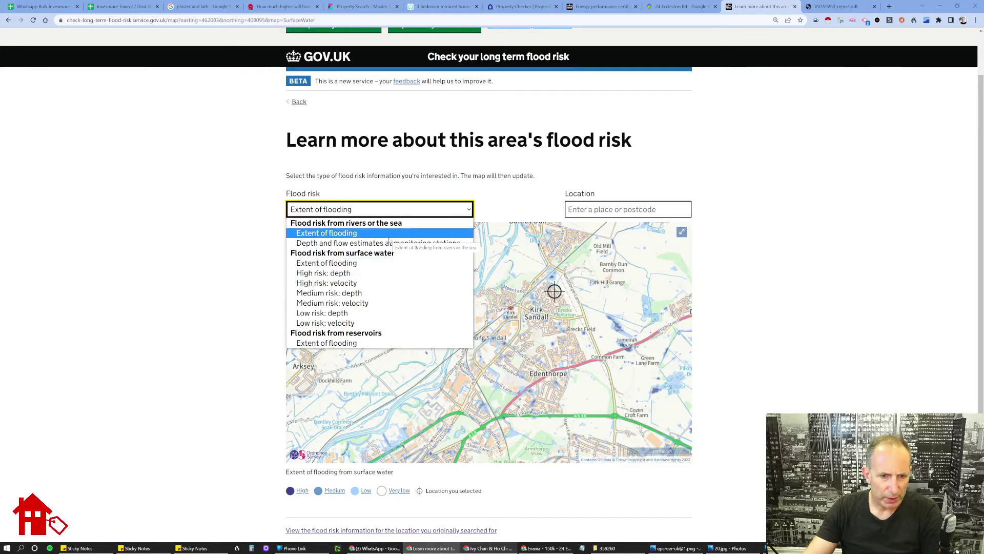
{"action": "left_click", "coordinate": [389, 232]}
{"action": "scroll", "coordinate": [557, 296], "scroll_direction": "up", "scroll_amount": 2}
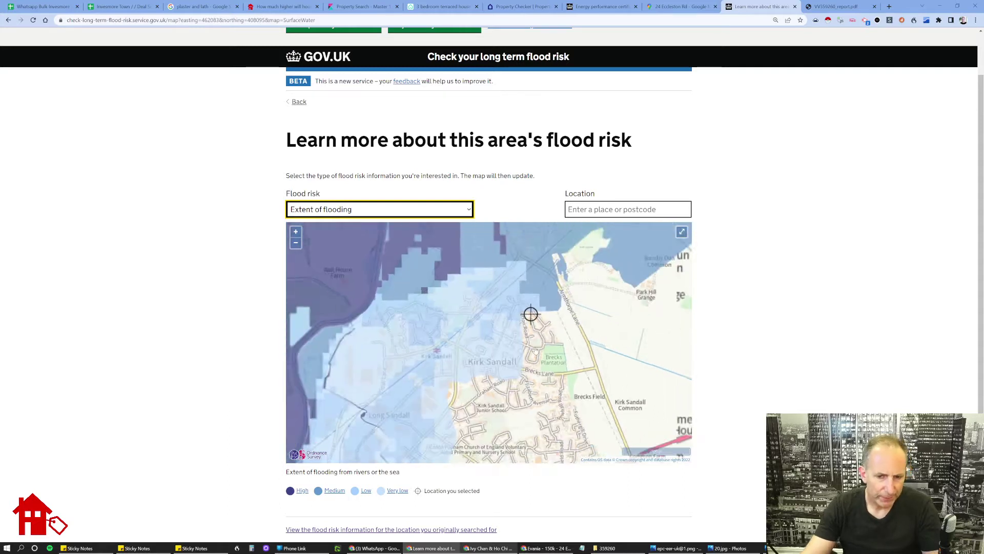
{"action": "scroll", "coordinate": [535, 352], "scroll_direction": "down", "scroll_amount": 2}
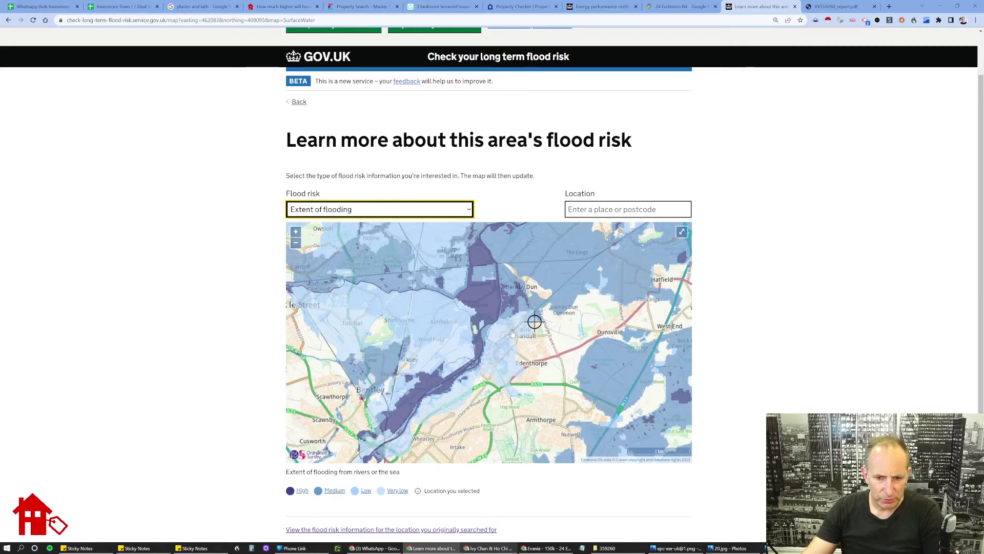
{"action": "mouse_move", "coordinate": [512, 333]}
{"action": "left_mouse_down"}
{"action": "mouse_move", "coordinate": [495, 253]}
{"action": "mouse_move", "coordinate": [350, 408]}
{"action": "mouse_move", "coordinate": [493, 337]}
{"action": "left_mouse_up"}
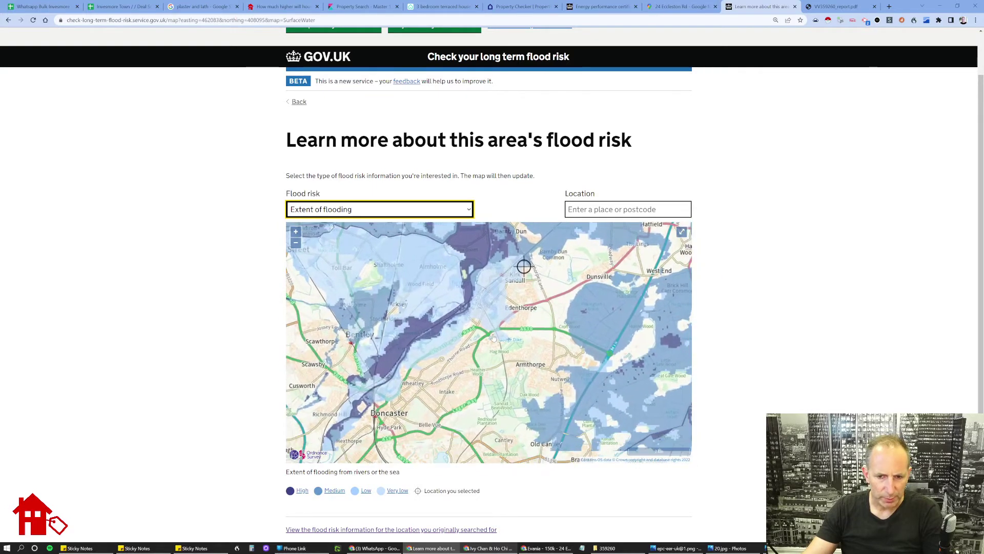
{"action": "left_click", "coordinate": [806, 230]}
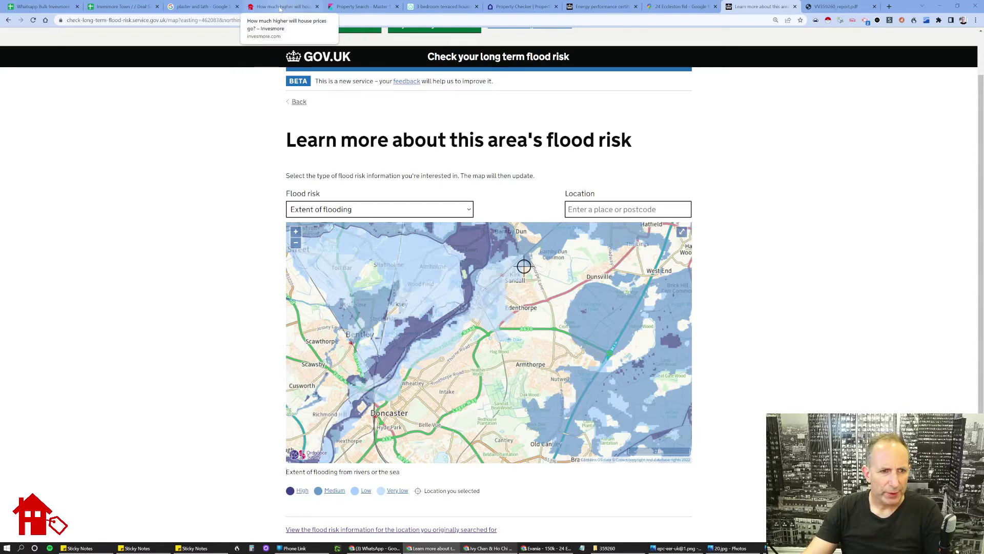
Step: Fill row 111 with condition 4 in C111, then crime 4.3, demographics 4.1 and growth 3.7 from F111
{"action": "left_click", "coordinate": [121, 7]}
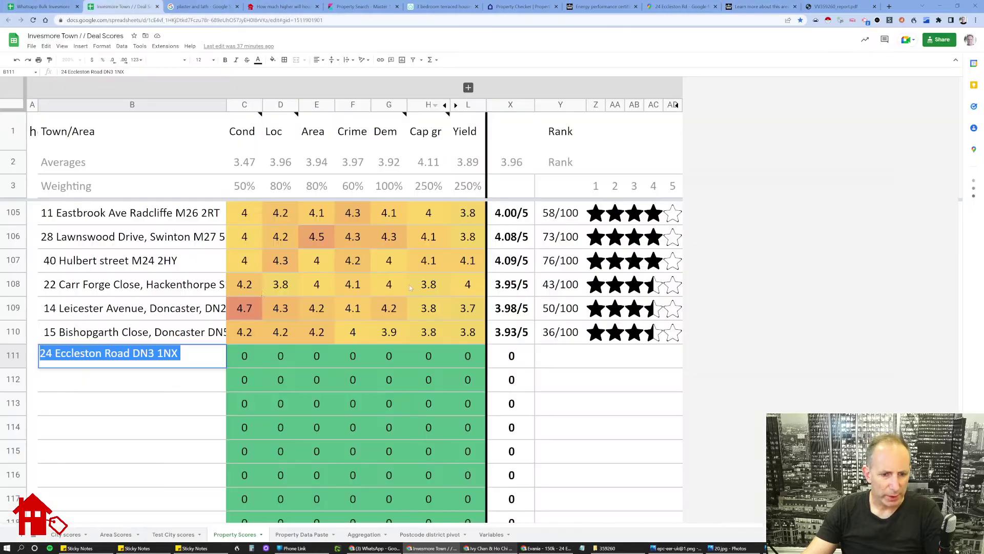
{"action": "left_click", "coordinate": [248, 354]}
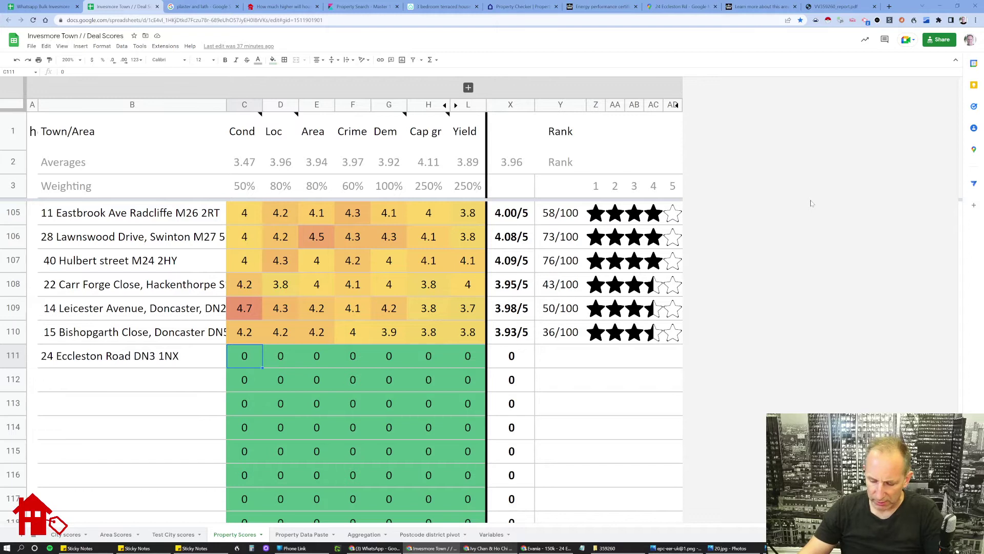
{"action": "type", "text": "4"}
{"action": "key", "text": "Tab"}
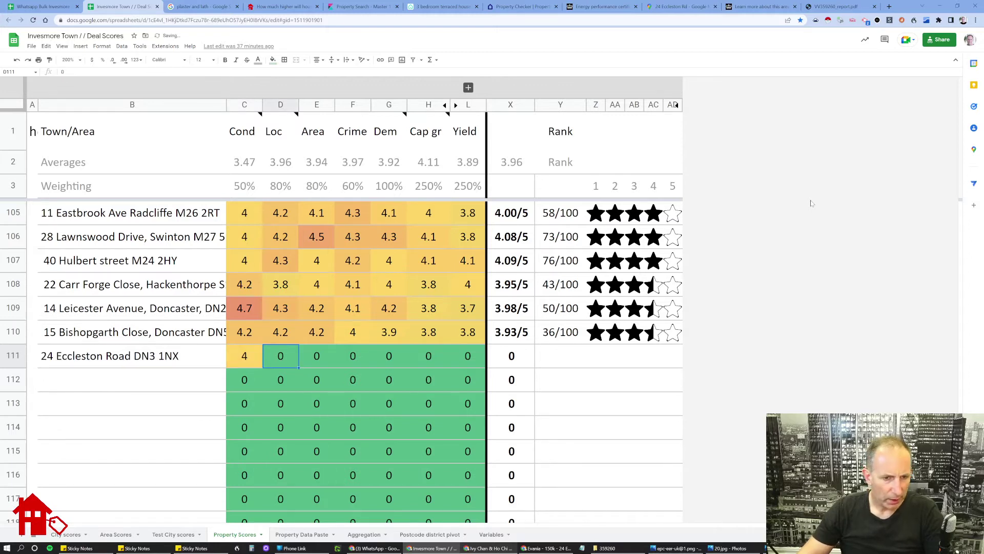
{"action": "key", "text": "Tab"}
{"action": "key", "text": "Tab"}
{"action": "type", "text": "4."}
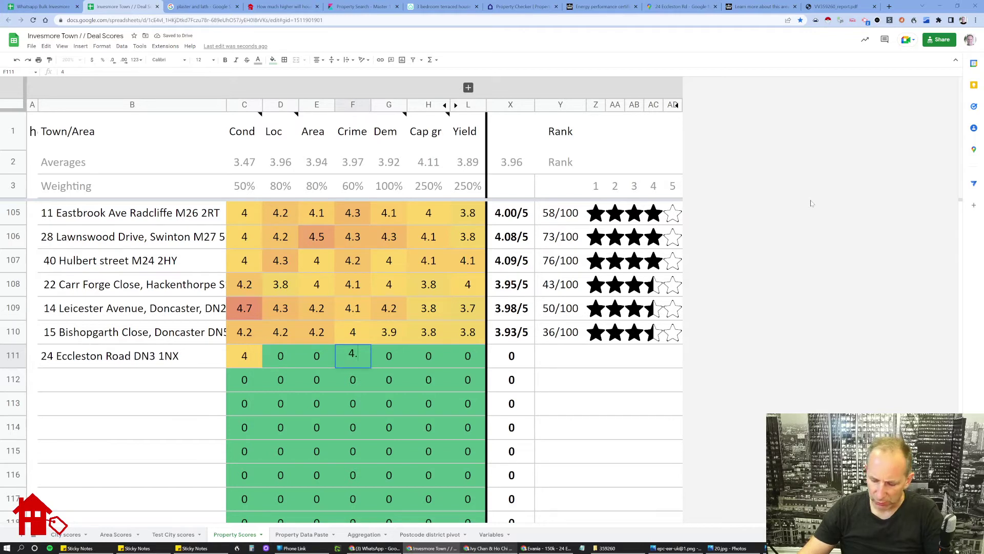
{"action": "type", "text": "3"}
{"action": "key", "text": "Tab"}
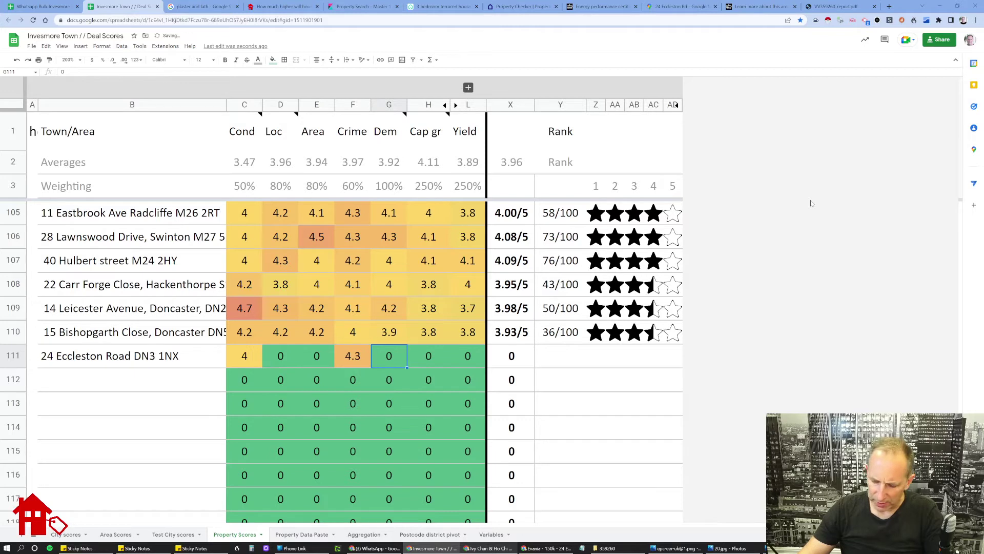
{"action": "type", "text": "4.1"}
{"action": "key", "text": "Tab"}
{"action": "type", "text": "3.7"}
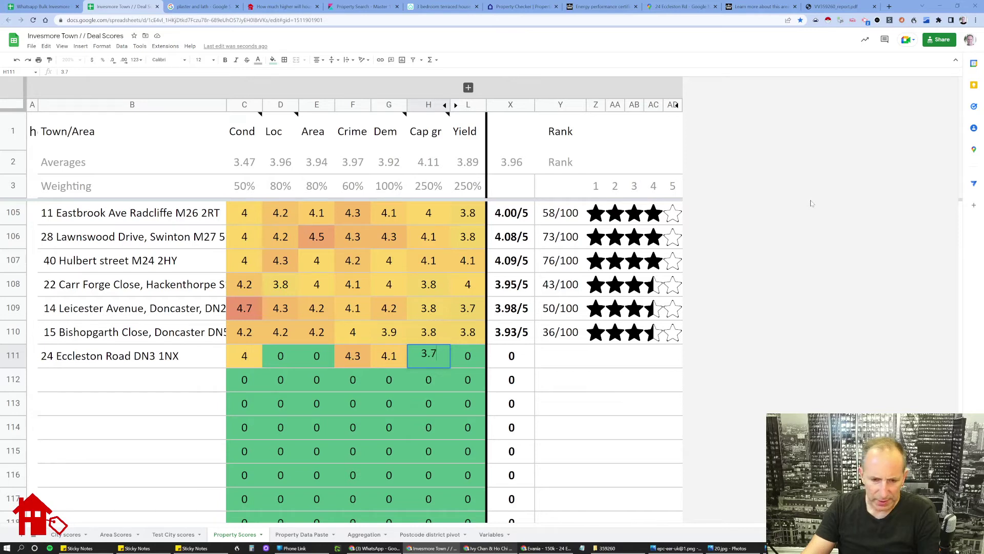
{"action": "key", "text": "Tab"}
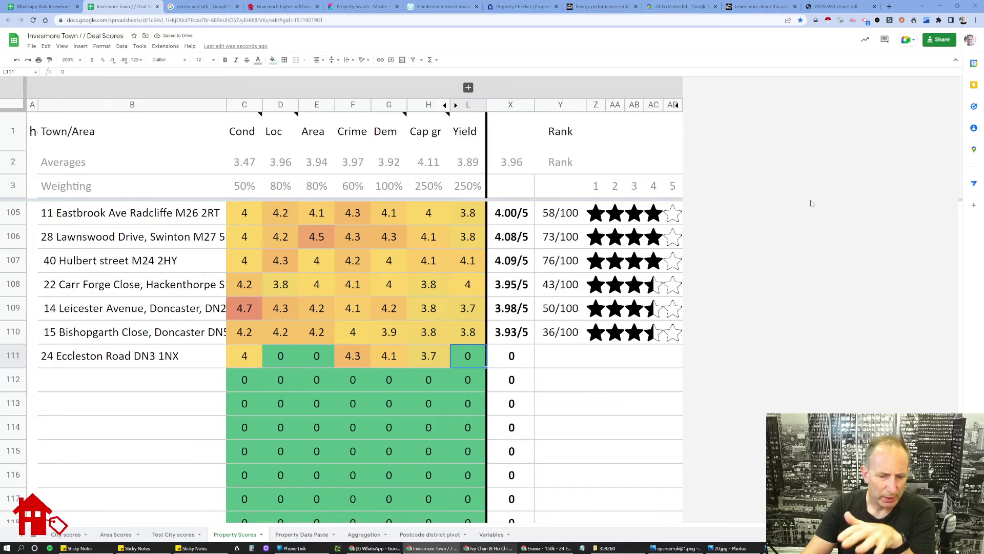
{"action": "key", "text": "Left"}
{"action": "key", "text": "Left"}
{"action": "key", "text": "Left"}
{"action": "key", "text": "Left"}
{"action": "key", "text": "Left"}
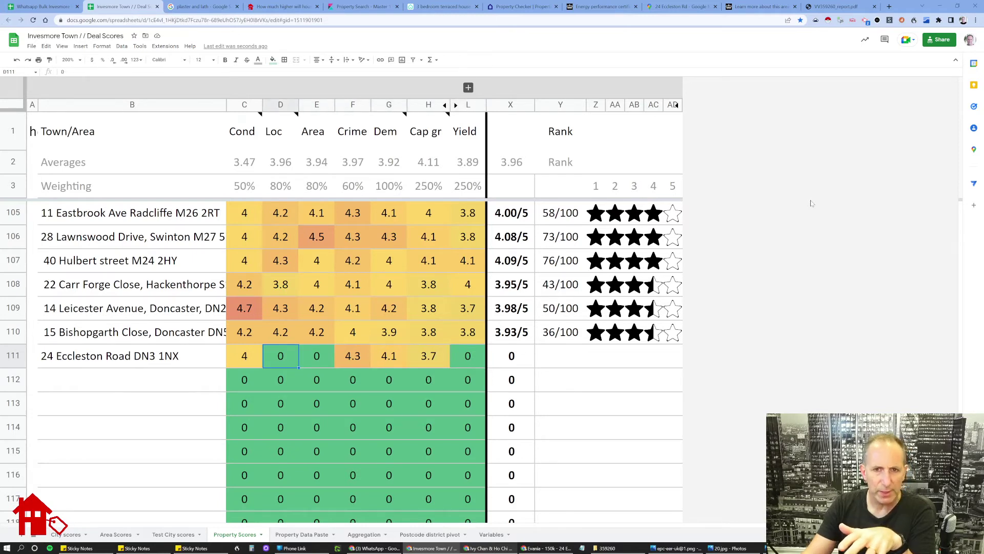